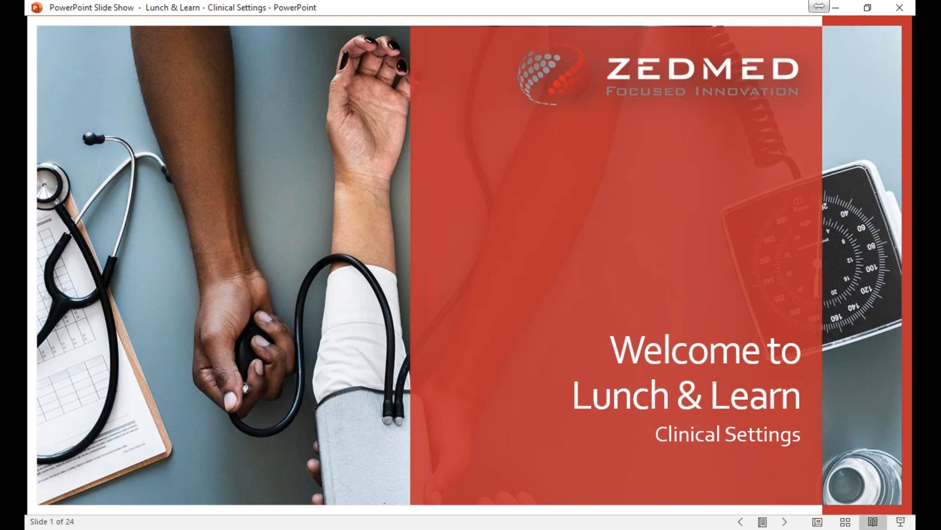
Step: Switch from the slideshow to Zedmed Clinical, review the General settings in My Options and close them without changes
{"action": "key", "text": "Right"}
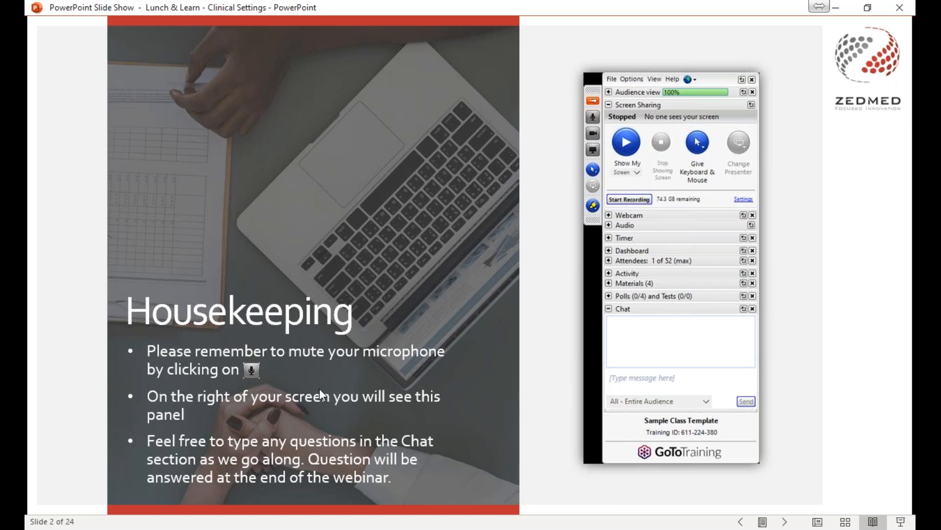
{"action": "left_click", "coordinate": [560, 525]}
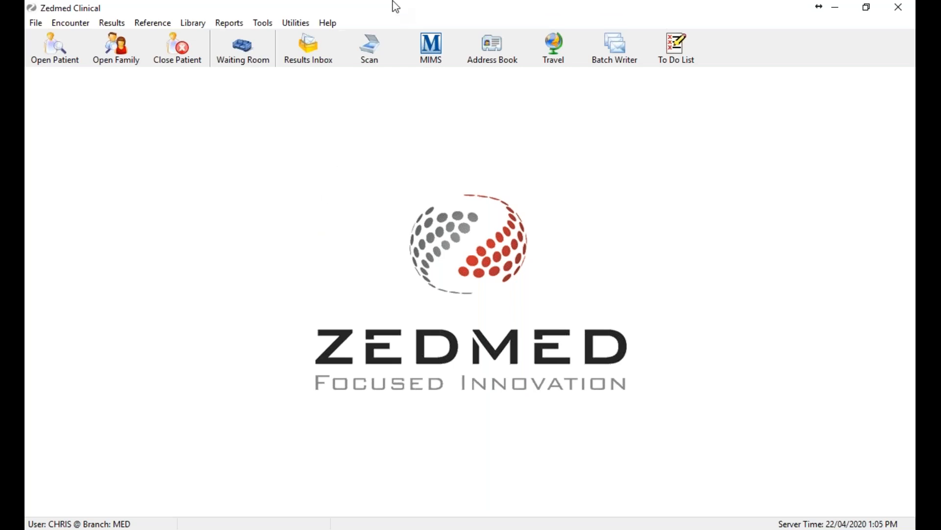
{"action": "left_click", "coordinate": [267, 26]}
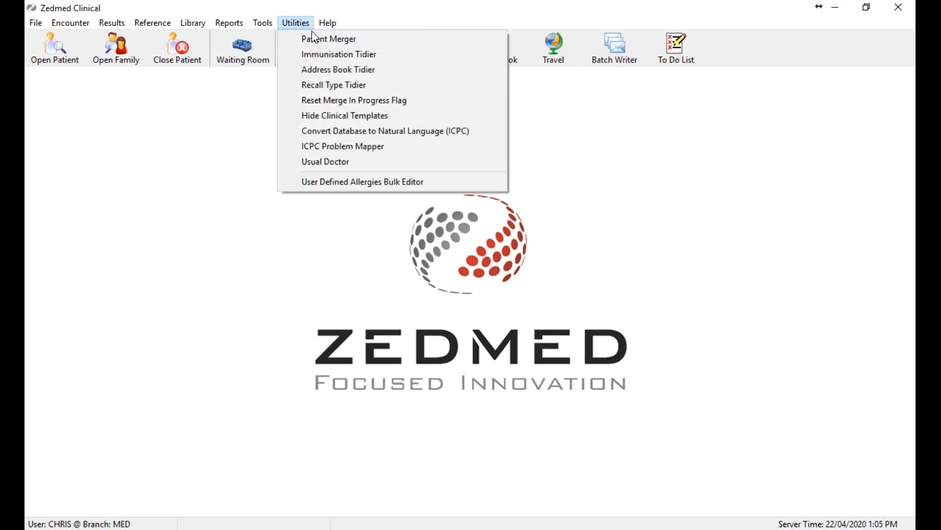
{"action": "mouse_move", "coordinate": [269, 23]}
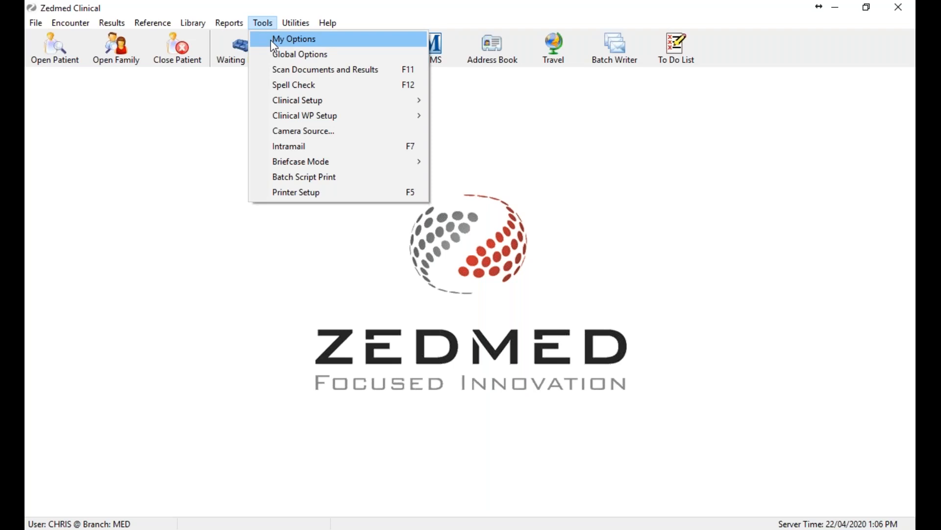
{"action": "left_click", "coordinate": [275, 45]}
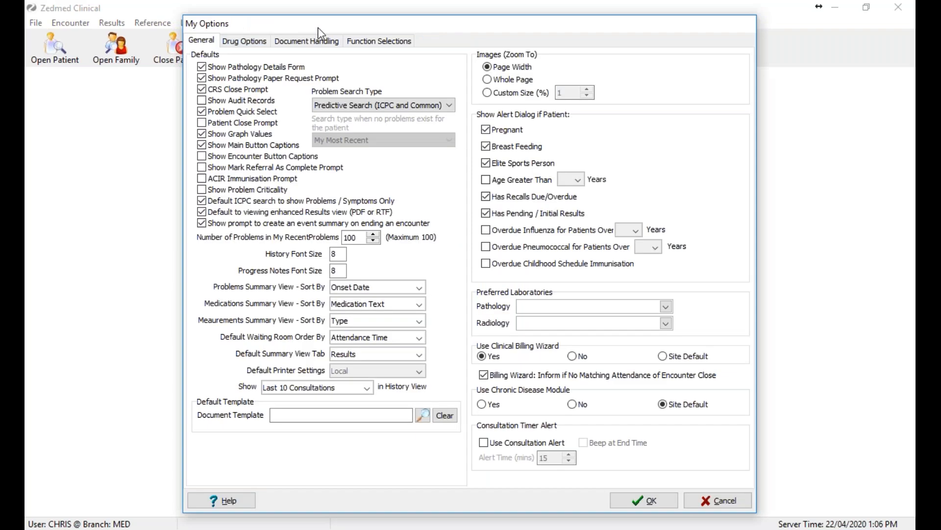
{"action": "left_click_drag", "start_coordinate": [319, 28], "coordinate": [304, 94]}
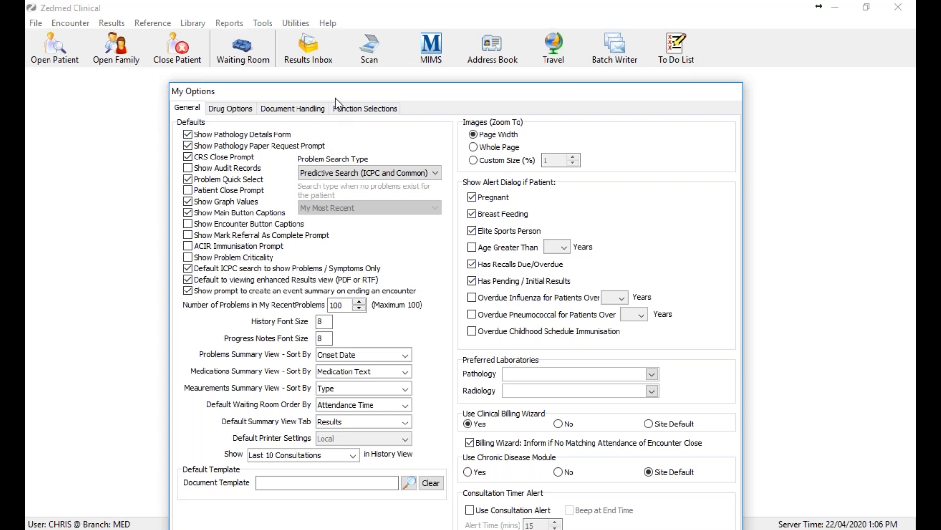
{"action": "left_click_drag", "start_coordinate": [335, 100], "coordinate": [153, 49]}
{"action": "key", "text": "Escape"}
Step: Search for patients whose family name starts with "h" and open the first listed patient's record
{"action": "left_click", "coordinate": [55, 47]}
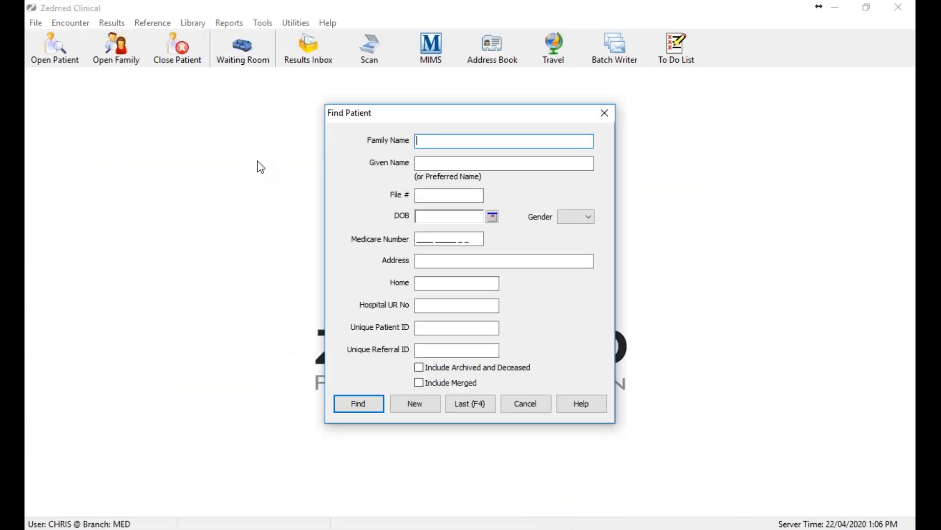
{"action": "type", "text": "h"}
{"action": "key", "text": "Return"}
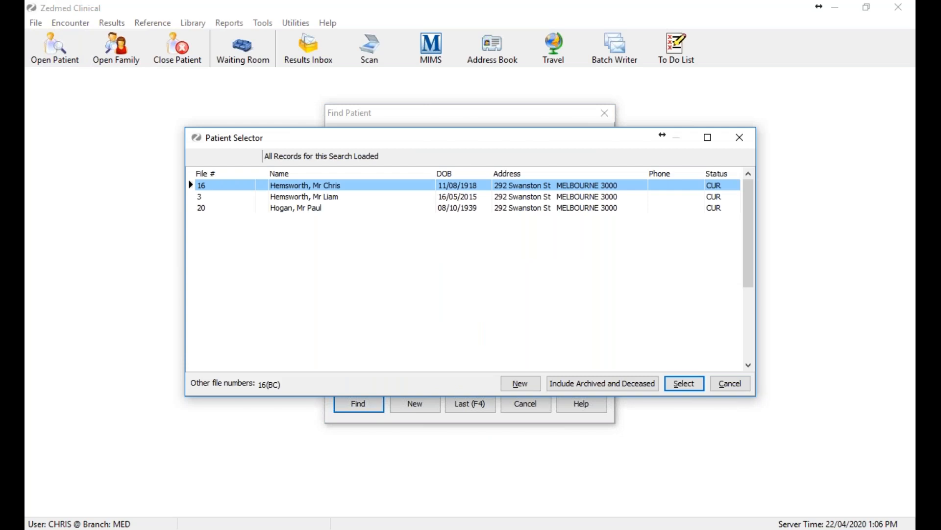
{"action": "key", "text": "Return"}
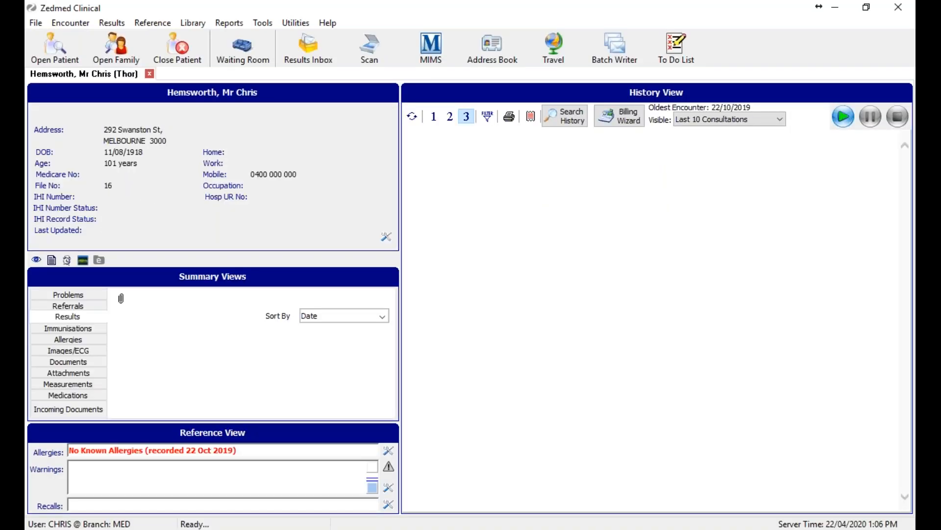
{"action": "left_click", "coordinate": [568, 324]}
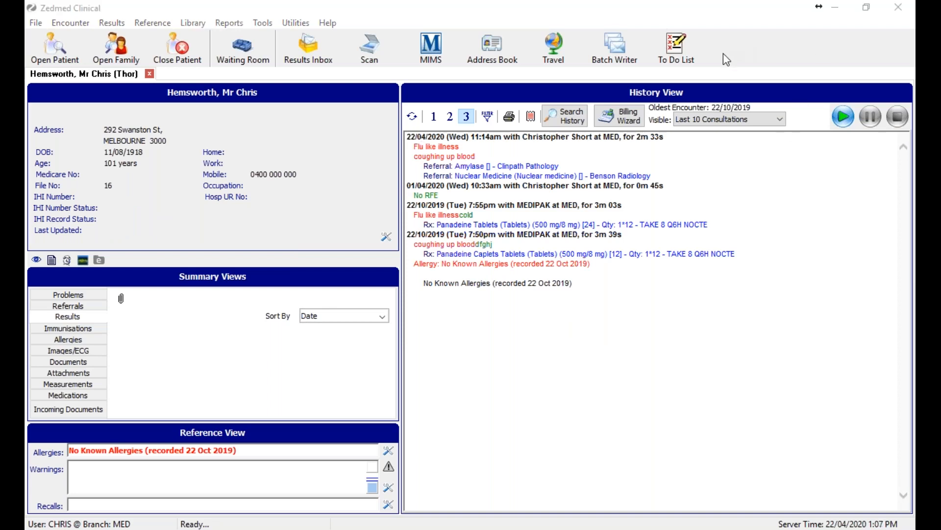
Step: Start a separate new encounter for the patient instead of continuing today's existing one, and open a new pathology referral
{"action": "left_click", "coordinate": [841, 114]}
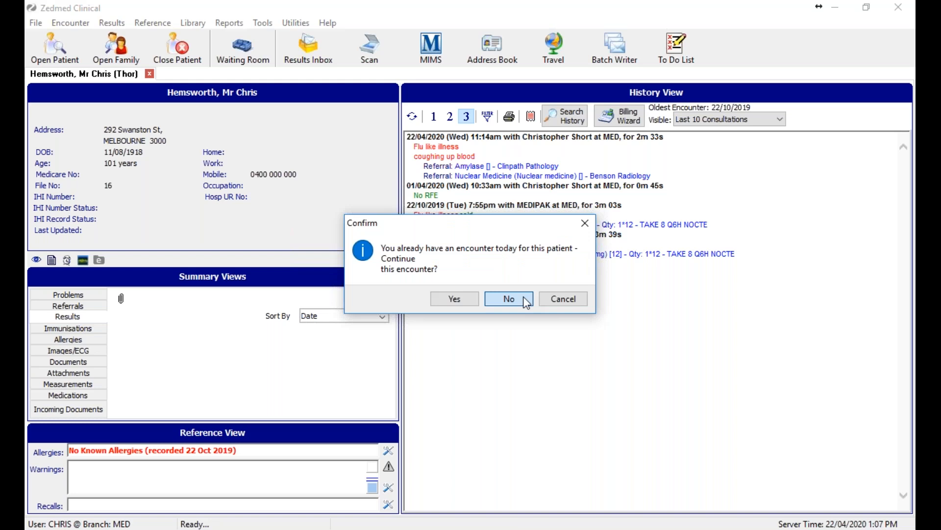
{"action": "left_click", "coordinate": [509, 300]}
{"action": "left_click", "coordinate": [519, 362]}
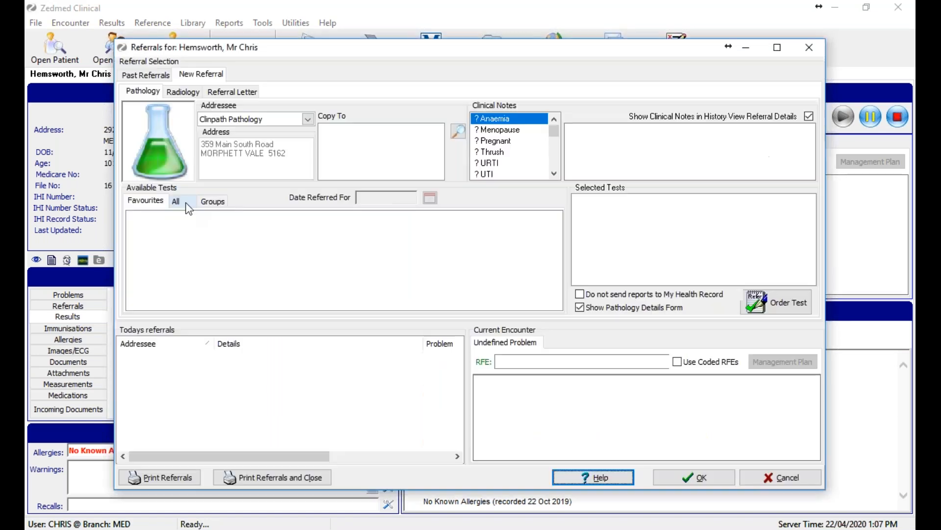
Step: Order the Amino acids test from Clinpath Pathology with the default pathology details, and save the referral
{"action": "left_click", "coordinate": [175, 200]}
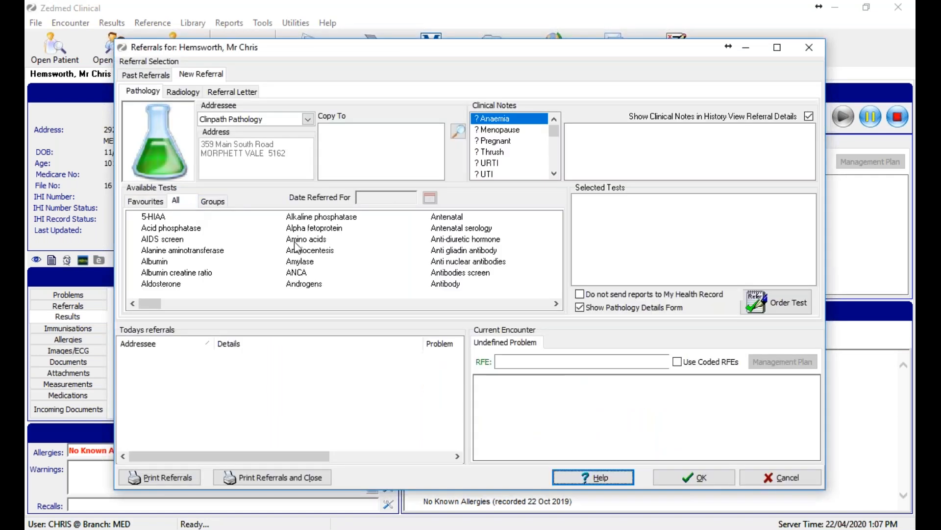
{"action": "double_click", "coordinate": [298, 239]}
{"action": "left_click", "coordinate": [777, 303]}
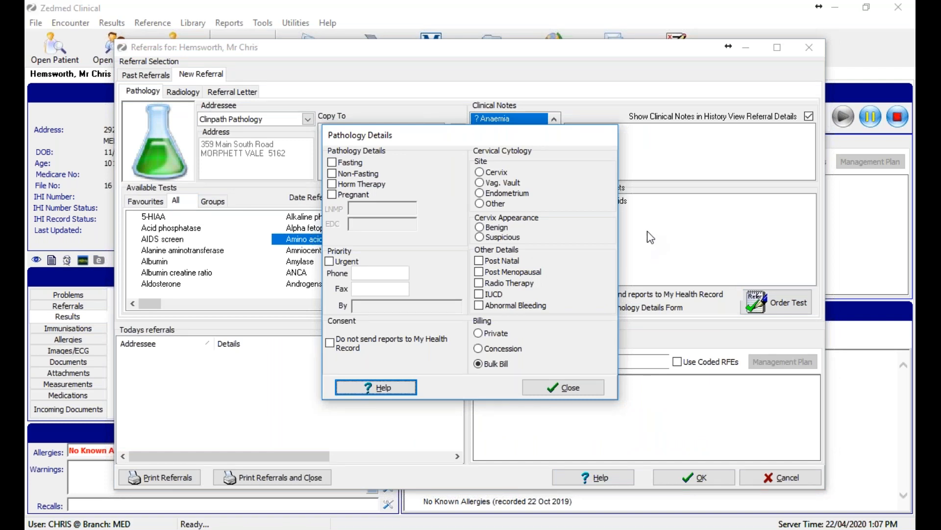
{"action": "left_click", "coordinate": [586, 389]}
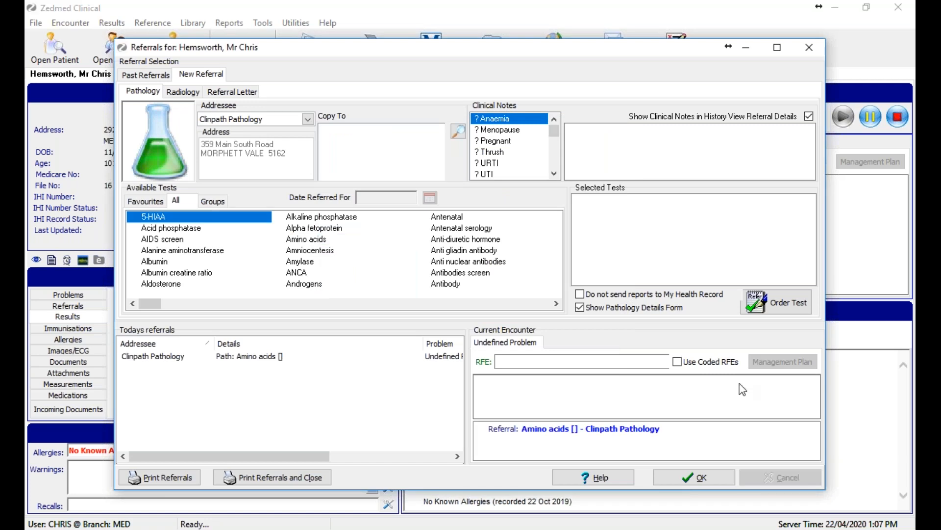
{"action": "left_click", "coordinate": [694, 478]}
Step: Review the default prompts and patient alert settings in My Options, cancel, and look over the patient's past encounters
{"action": "left_click", "coordinate": [263, 23]}
{"action": "left_click", "coordinate": [294, 39]}
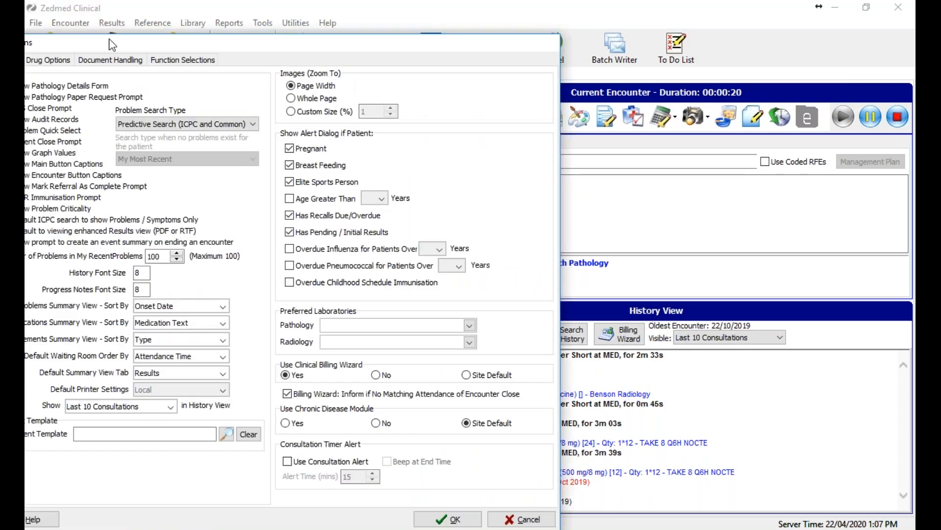
{"action": "left_click_drag", "start_coordinate": [109, 41], "coordinate": [226, 43]}
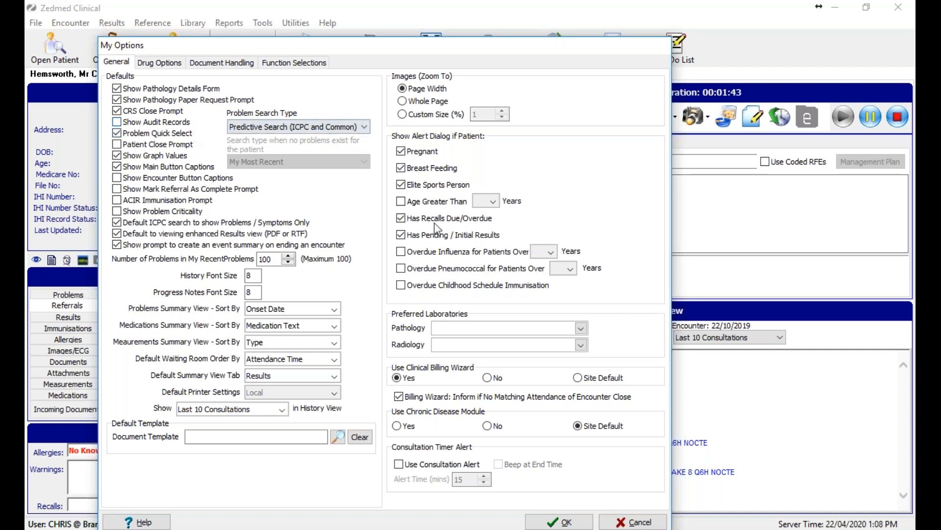
{"action": "left_click", "coordinate": [638, 522]}
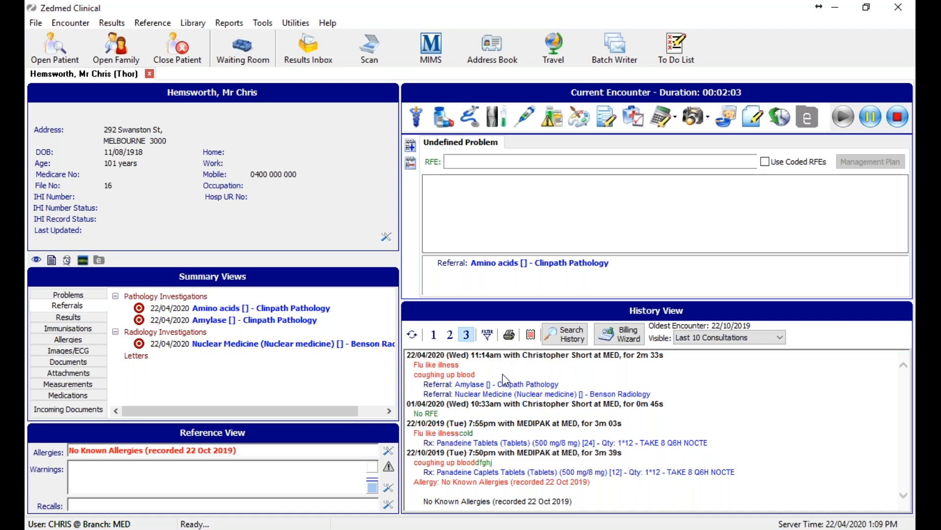
{"action": "left_click_drag", "start_coordinate": [437, 433], "coordinate": [417, 436]}
{"action": "left_click", "coordinate": [460, 438]}
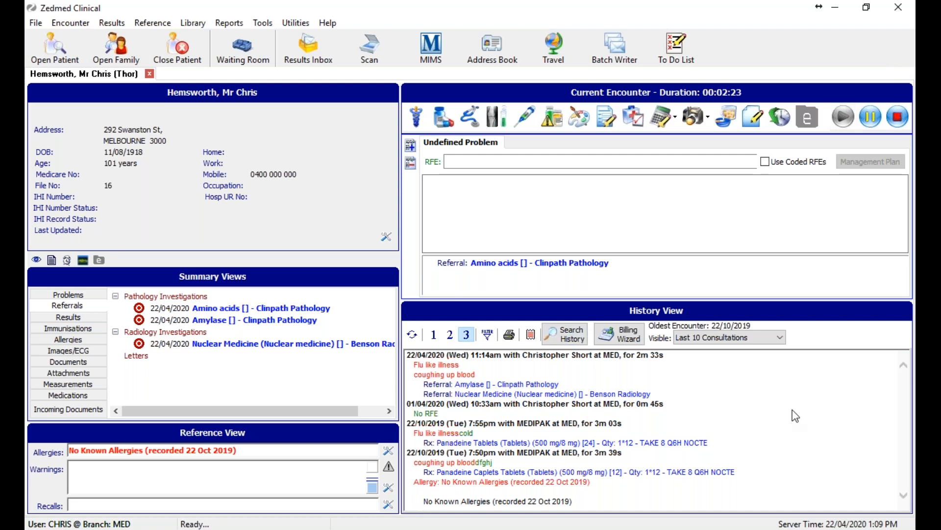
Step: Search for patients whose family name starts with "Ke" and open the matching record alongside the current one
{"action": "left_click", "coordinate": [53, 49]}
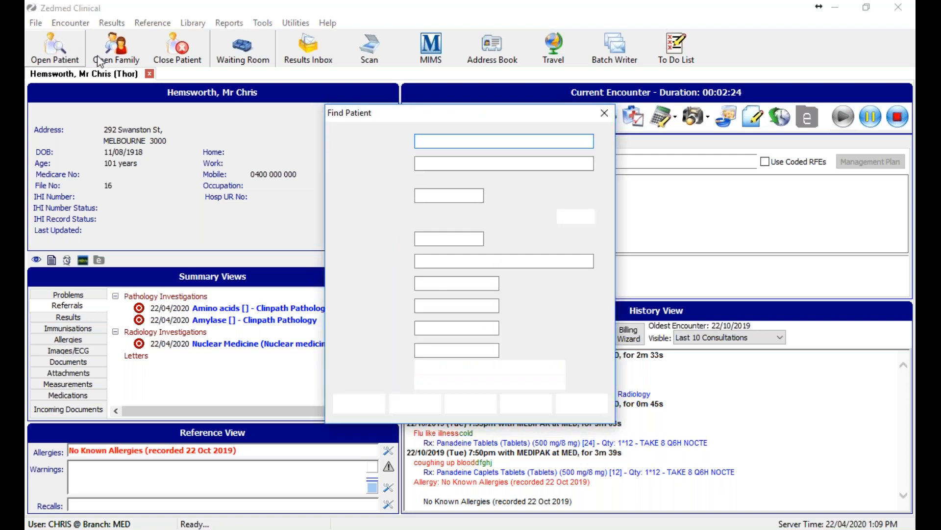
{"action": "type", "text": "Hem"}
{"action": "key", "text": "BackSpace"}
{"action": "key", "text": "BackSpace"}
{"action": "key", "text": "BackSpace"}
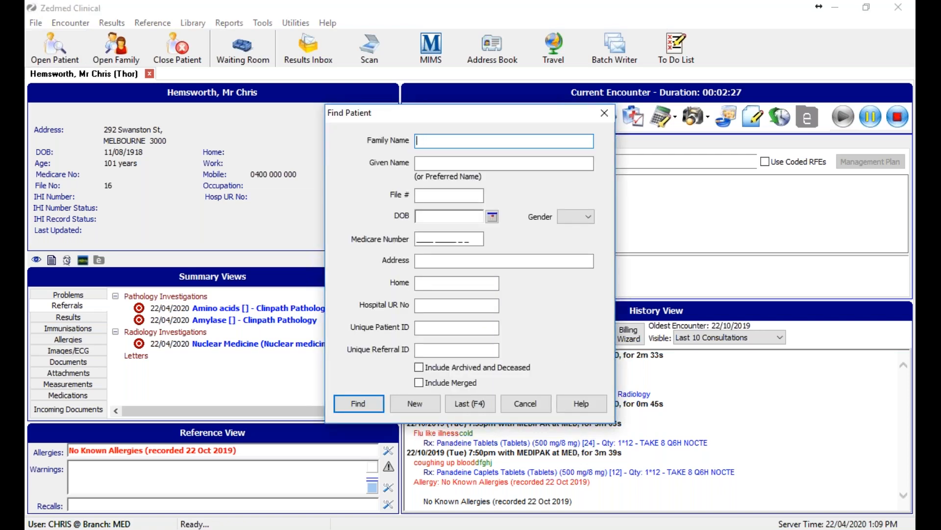
{"action": "type", "text": "Ke"}
{"action": "key", "text": "Return"}
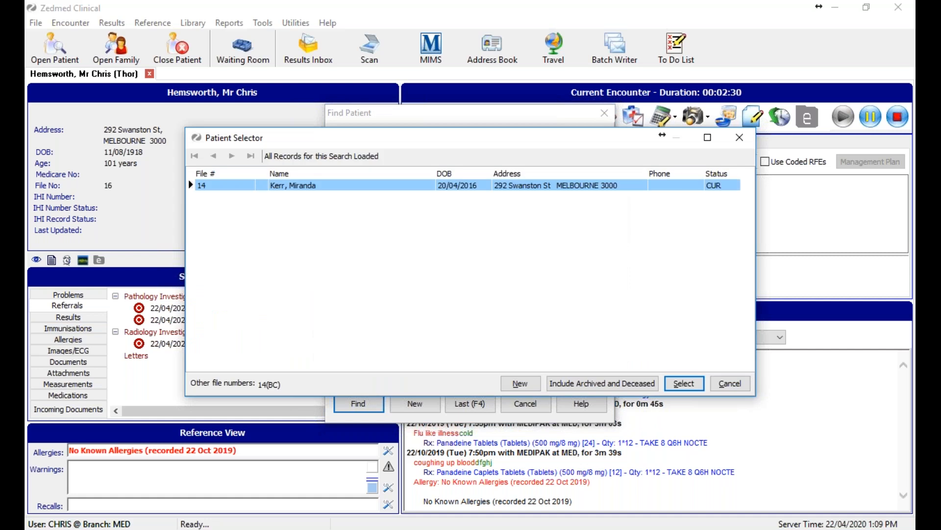
{"action": "key", "text": "Return"}
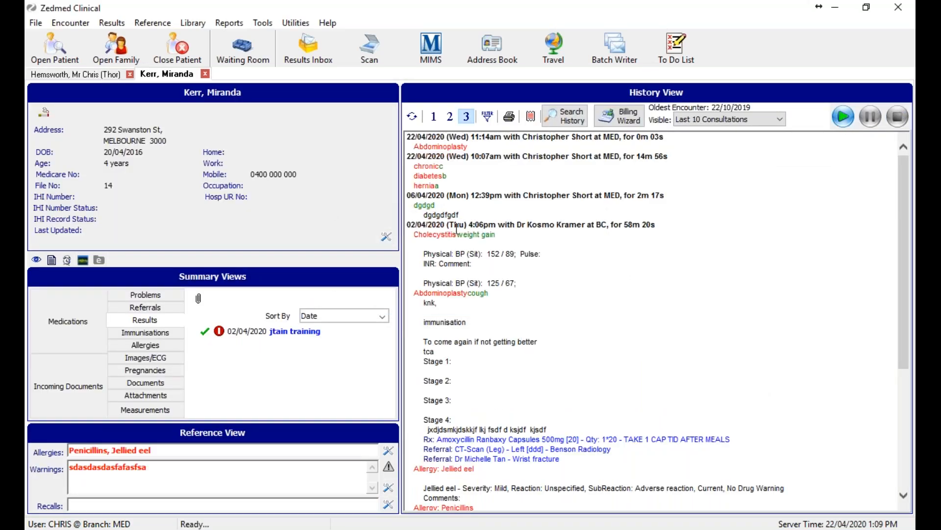
Step: Examine the problems in the patient's consultation history, showing the audit records and hiding them again
{"action": "left_click_drag", "start_coordinate": [456, 236], "coordinate": [412, 236]}
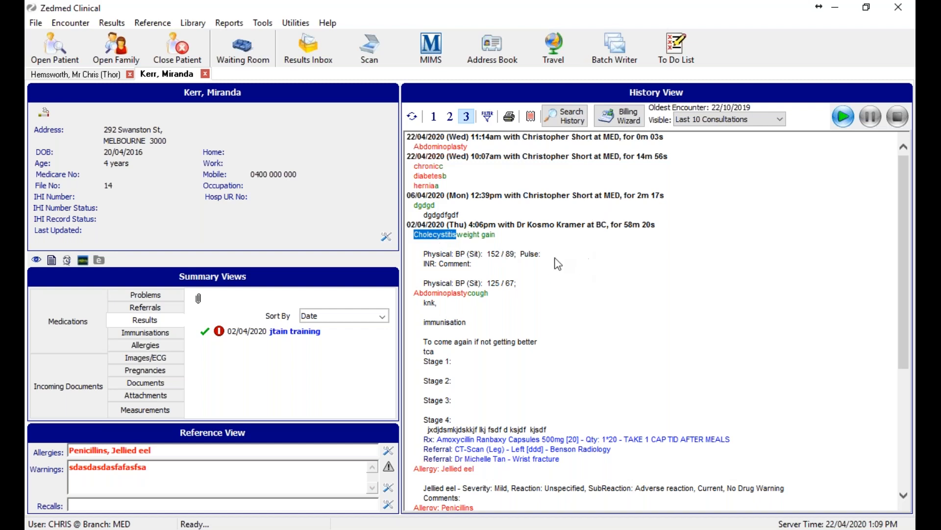
{"action": "left_click", "coordinate": [438, 251]}
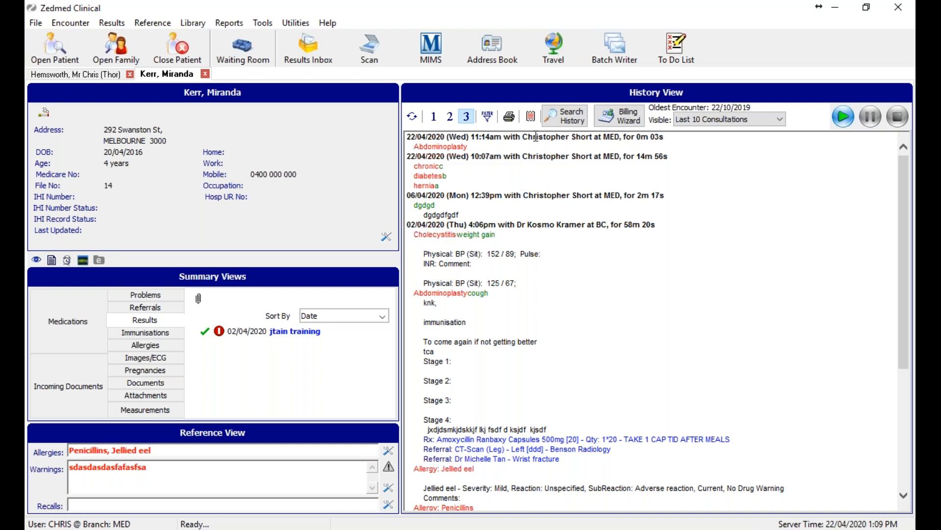
{"action": "left_click", "coordinate": [531, 117]}
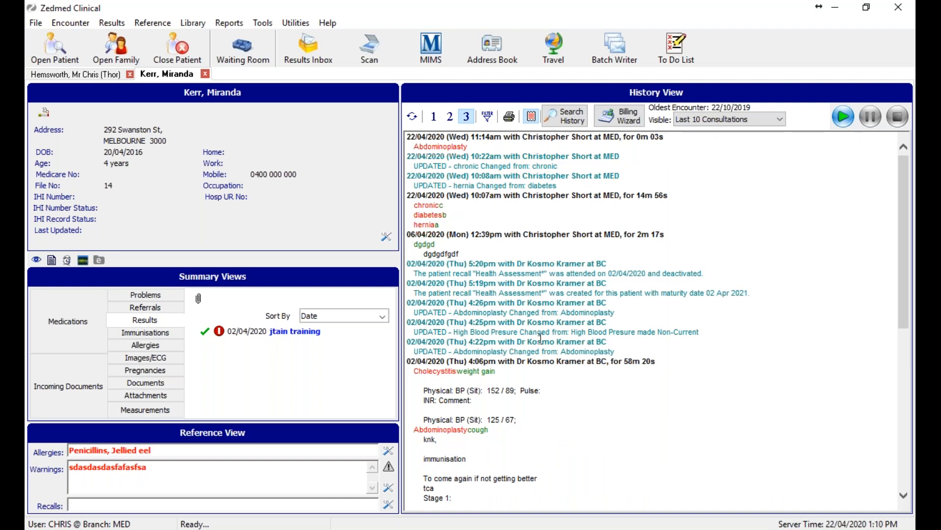
{"action": "left_click", "coordinate": [535, 117]}
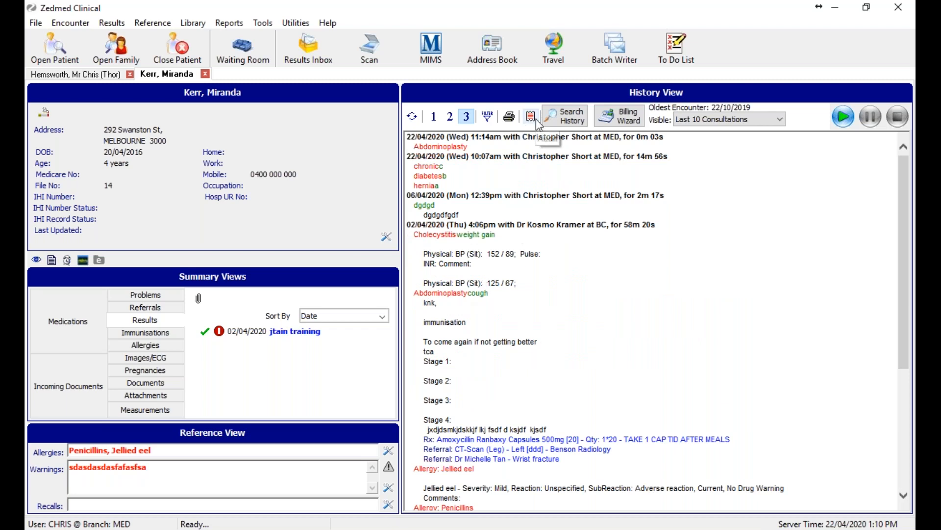
Step: Examine the Show Audit Records and neighbouring defaults in My Options, and cancel without changing anything
{"action": "left_click", "coordinate": [276, 22]}
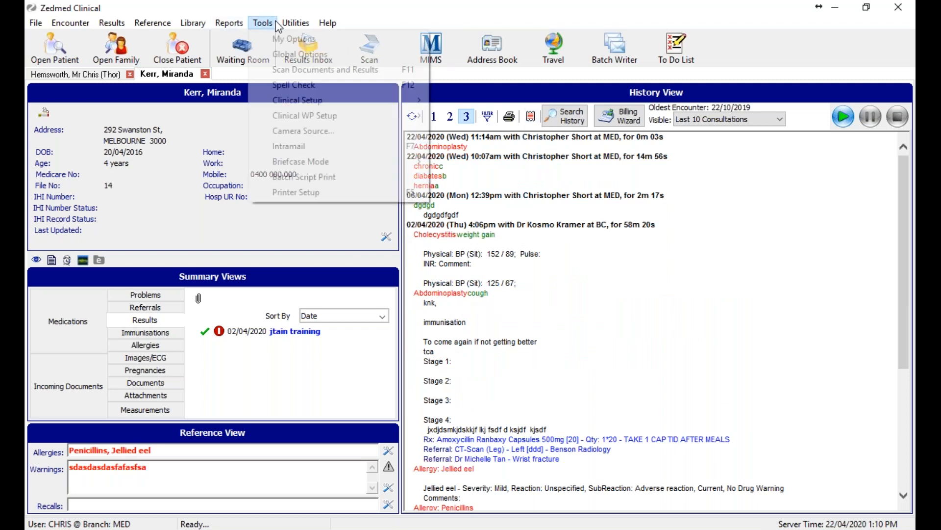
{"action": "left_click", "coordinate": [294, 38]}
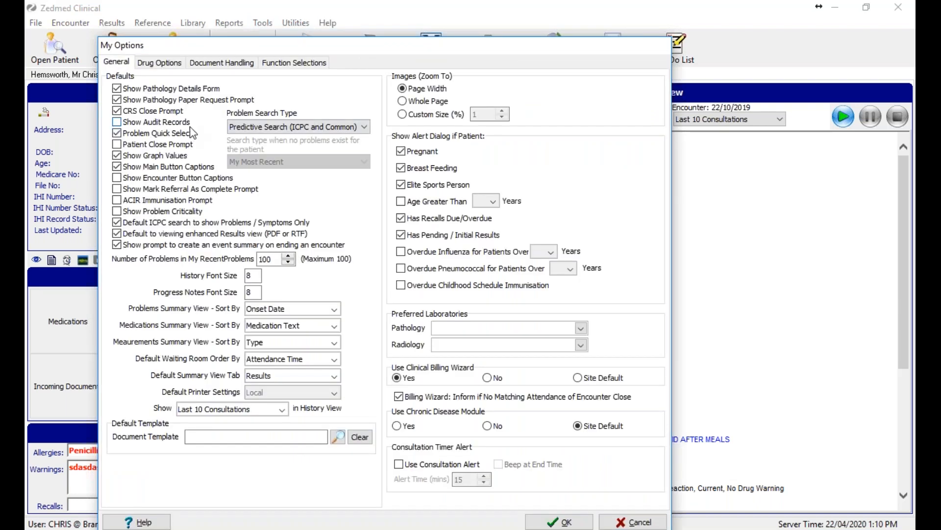
{"action": "left_click_drag", "start_coordinate": [590, 60], "coordinate": [520, 190]}
{"action": "left_click_drag", "start_coordinate": [459, 169], "coordinate": [624, 71]}
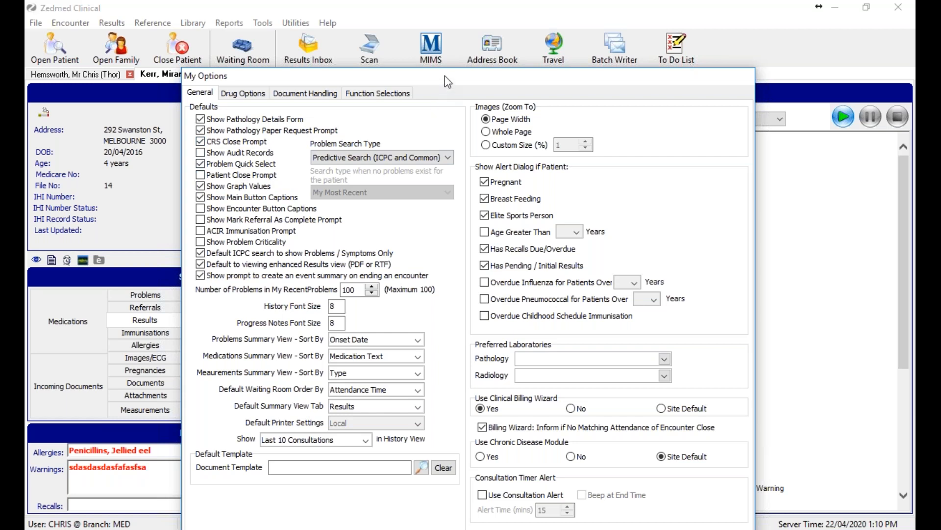
{"action": "left_click_drag", "start_coordinate": [445, 75], "coordinate": [425, 27]}
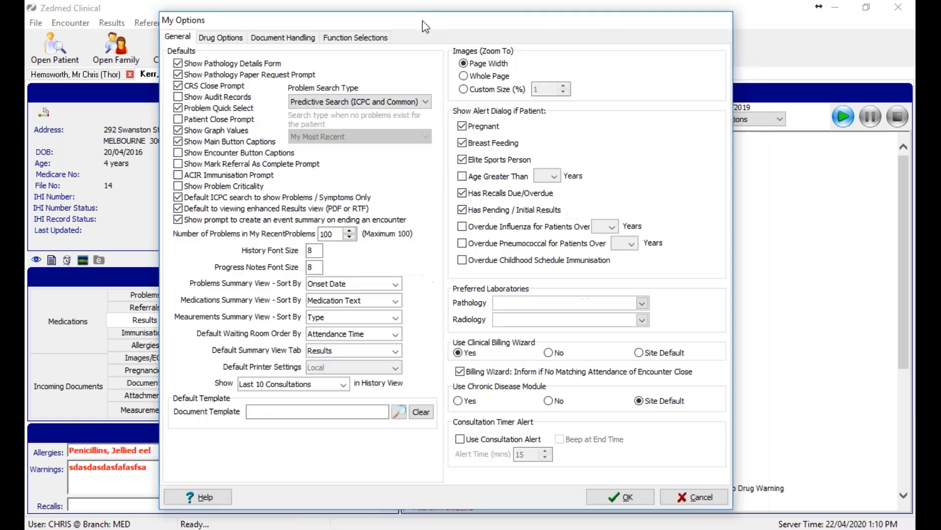
{"action": "left_click", "coordinate": [694, 496]}
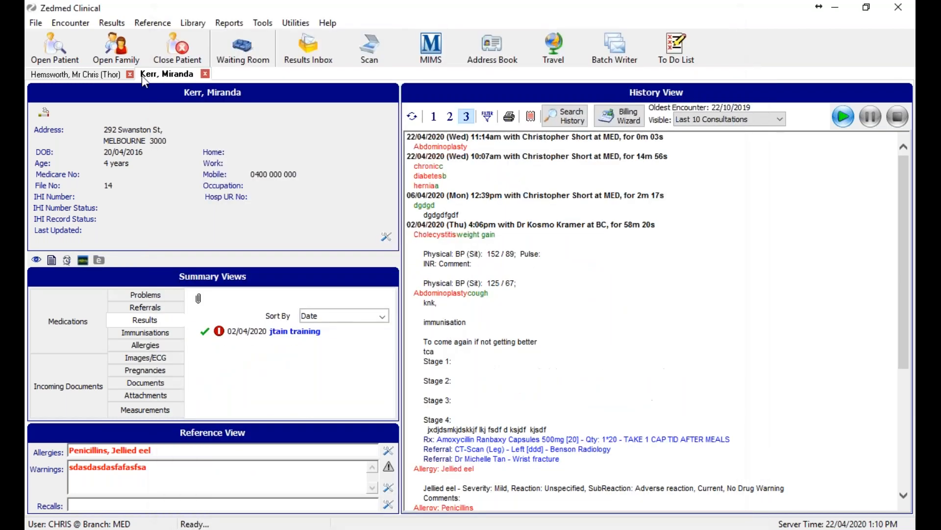
Step: Return to the first patient's record, end the running encounter and acknowledge the billing attendance message
{"action": "left_click", "coordinate": [90, 75]}
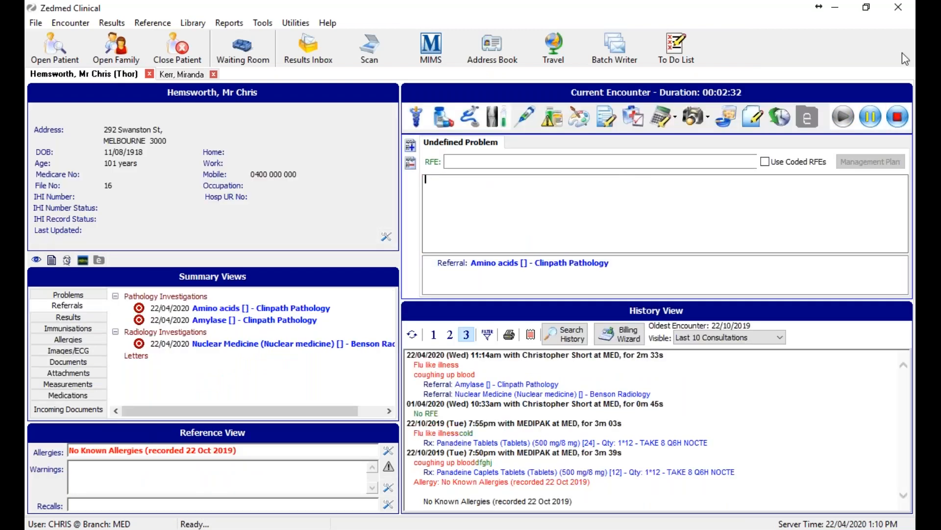
{"action": "left_click", "coordinate": [898, 117]}
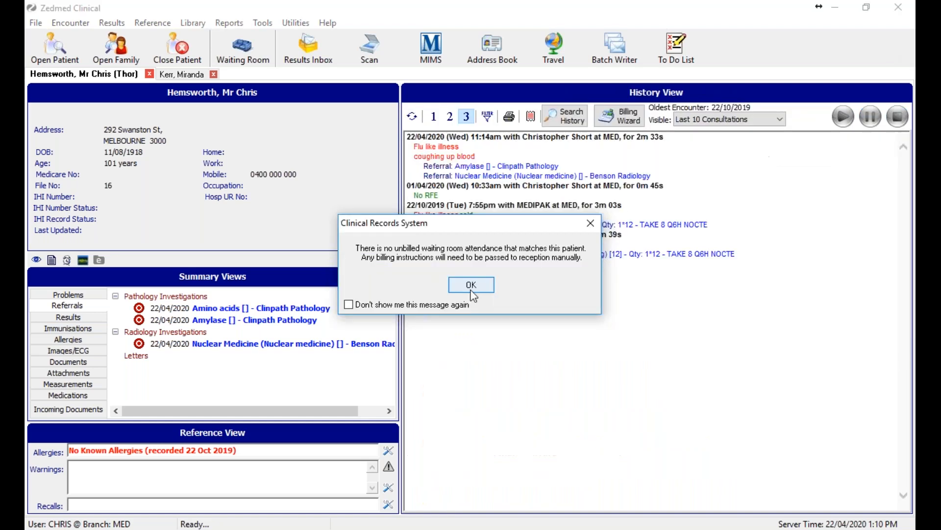
{"action": "left_click", "coordinate": [471, 285]}
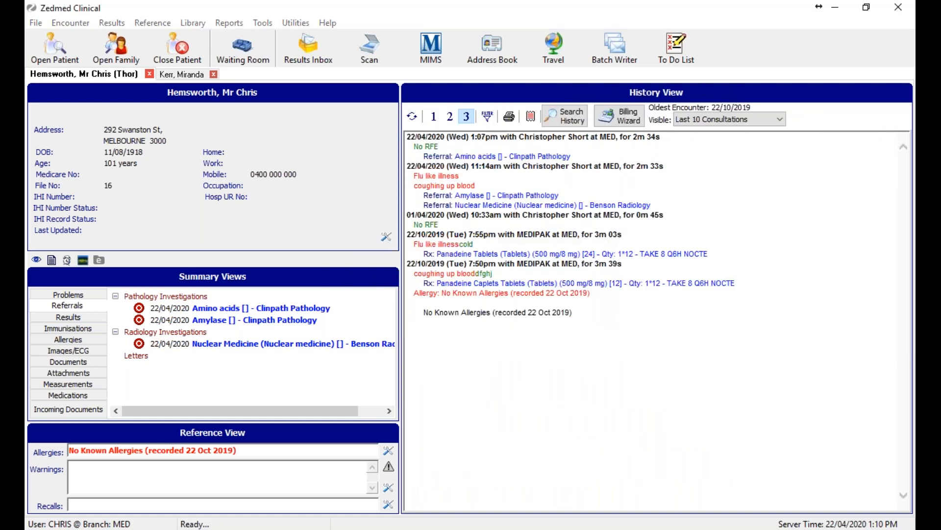
Step: Start an encounter with an undefined problem, end it without saving, and acknowledge the billing attendance message
{"action": "left_click", "coordinate": [454, 299]}
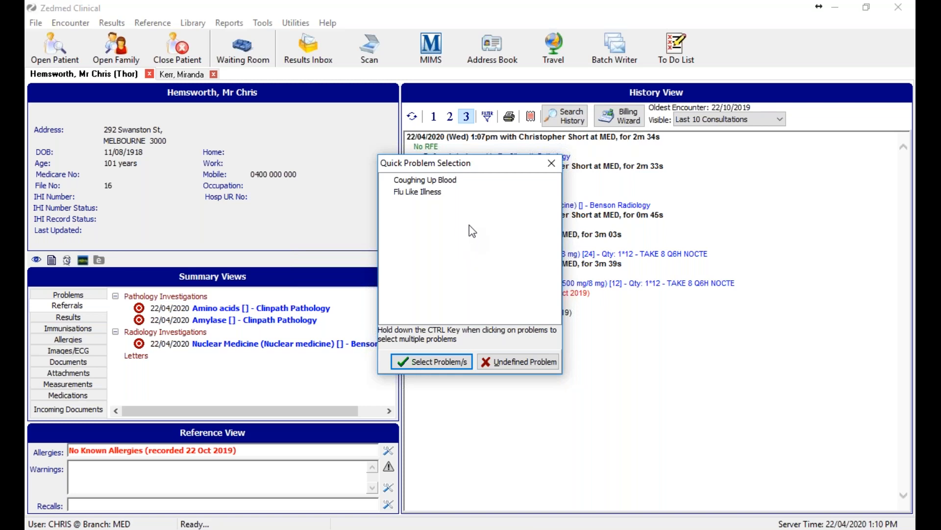
{"action": "left_click", "coordinate": [519, 367]}
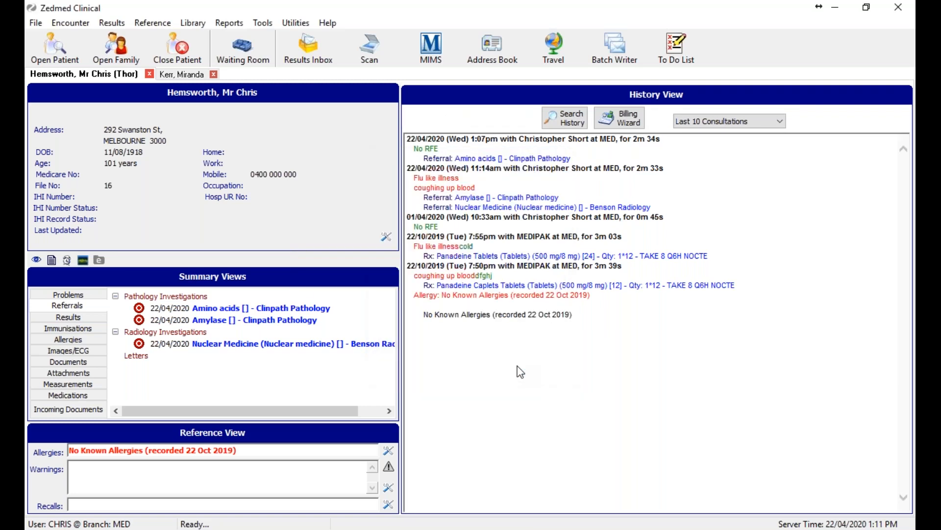
{"action": "left_click", "coordinate": [898, 117]}
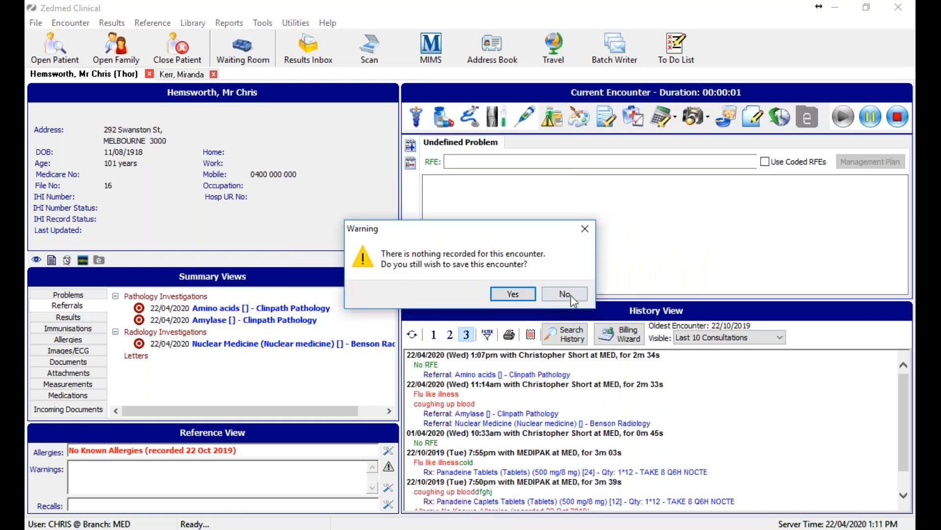
{"action": "left_click", "coordinate": [569, 294]}
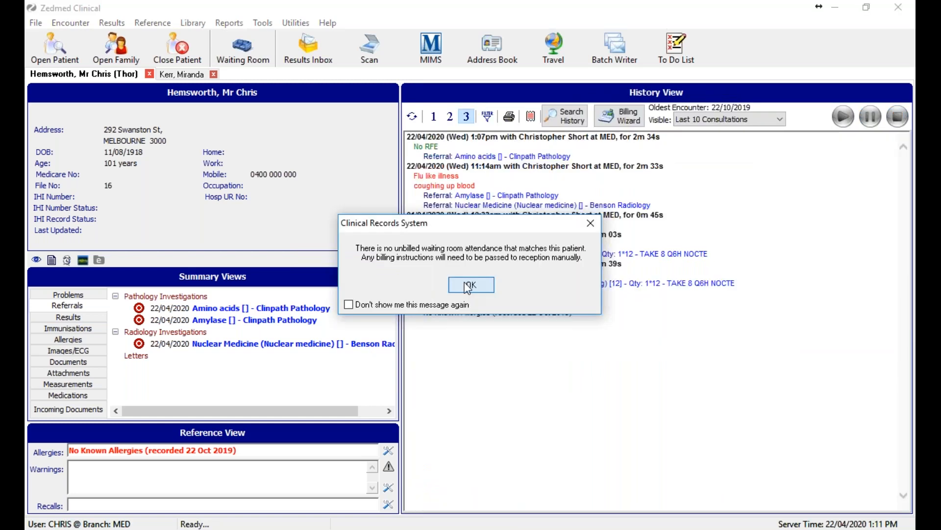
{"action": "left_click", "coordinate": [470, 285]}
Step: Examine the Patient Close Prompt and Show Graph Values defaults in My Options, and cancel without changing anything
{"action": "left_click", "coordinate": [263, 22]}
{"action": "left_click", "coordinate": [275, 39]}
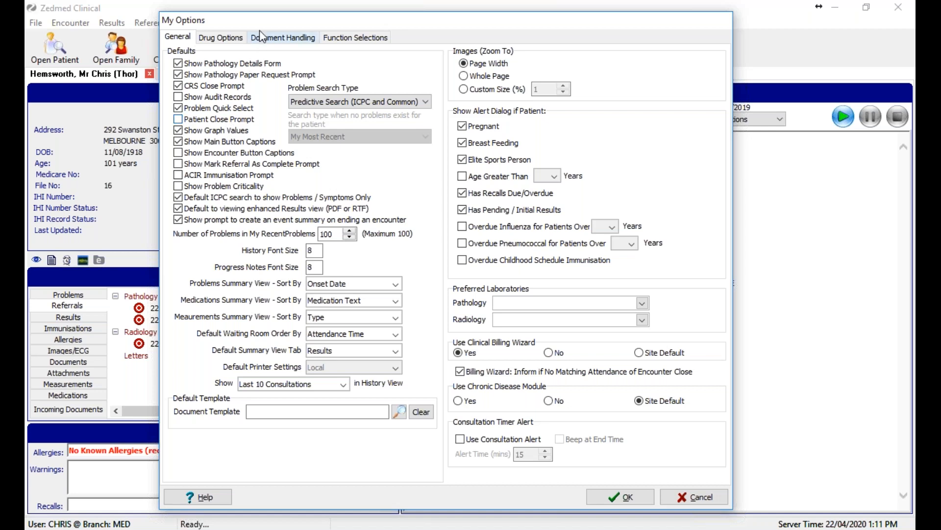
{"action": "left_click_drag", "start_coordinate": [269, 26], "coordinate": [409, 39]}
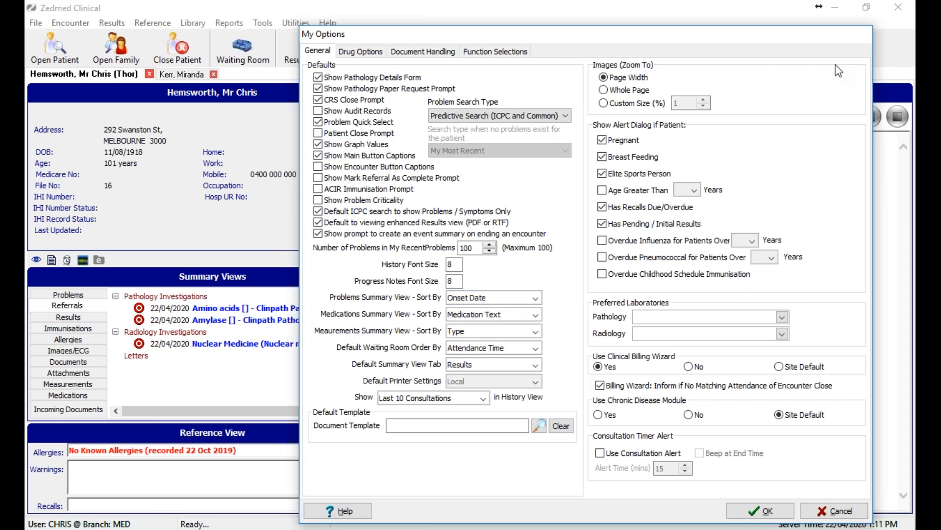
{"action": "left_click", "coordinate": [899, 233]}
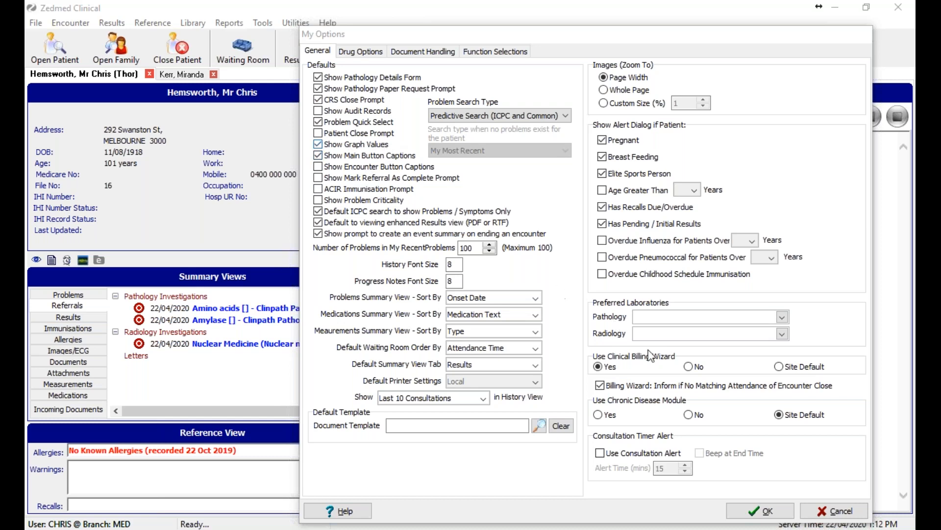
{"action": "left_click", "coordinate": [835, 514]}
Step: View the patient's Blood Pressure measurement graph with its Show Values option, and close the graph
{"action": "left_click", "coordinate": [36, 260]}
{"action": "mouse_move", "coordinate": [47, 279]}
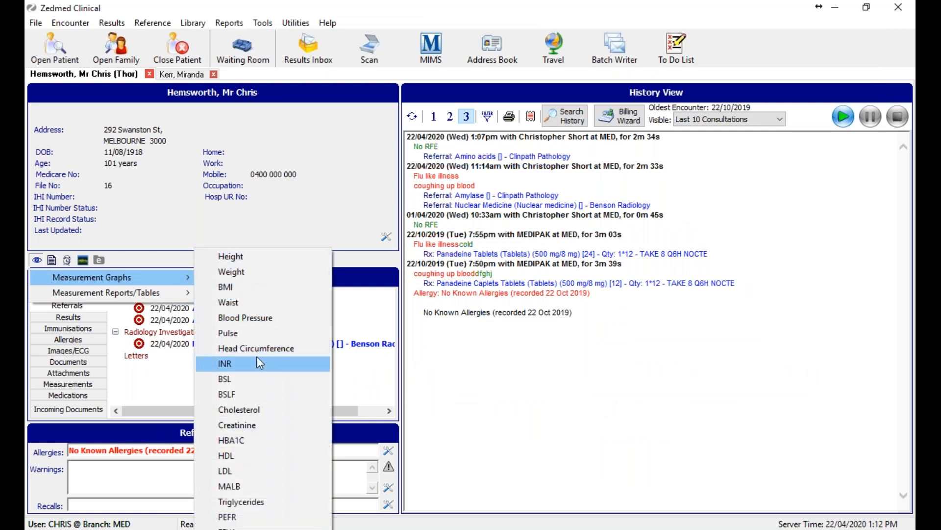
{"action": "left_click", "coordinate": [264, 319]}
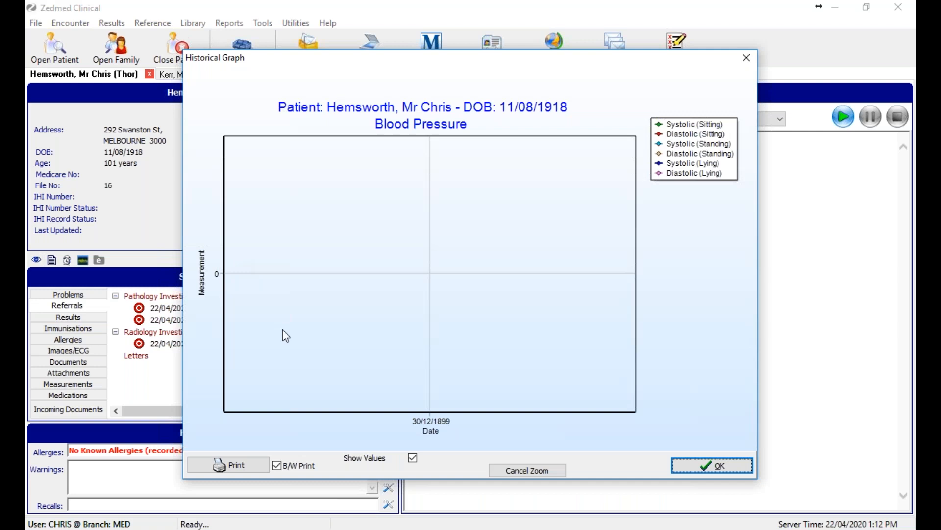
{"action": "left_click", "coordinate": [733, 465]}
Step: Examine the button caption defaults in My Options alongside the main toolbar, and cancel without changing anything
{"action": "left_click", "coordinate": [274, 25]}
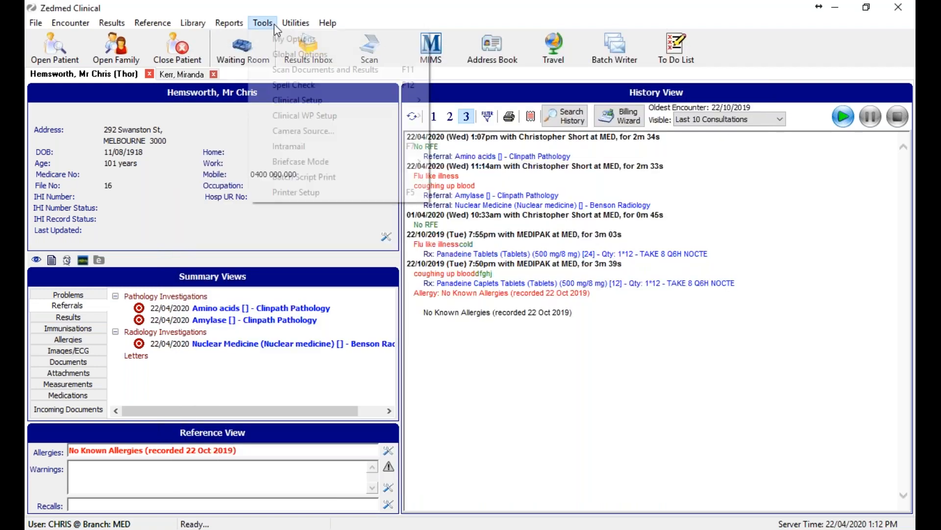
{"action": "left_click", "coordinate": [293, 39]}
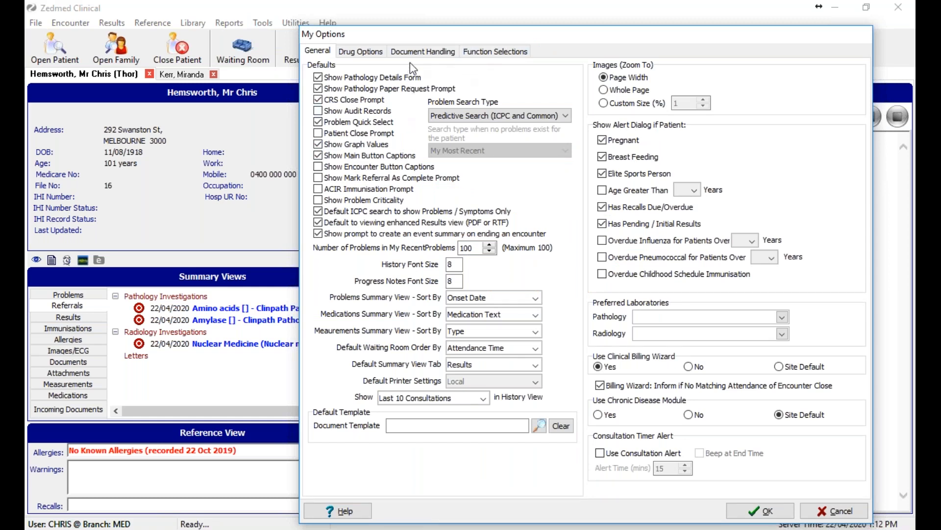
{"action": "left_click_drag", "start_coordinate": [419, 38], "coordinate": [553, 102]}
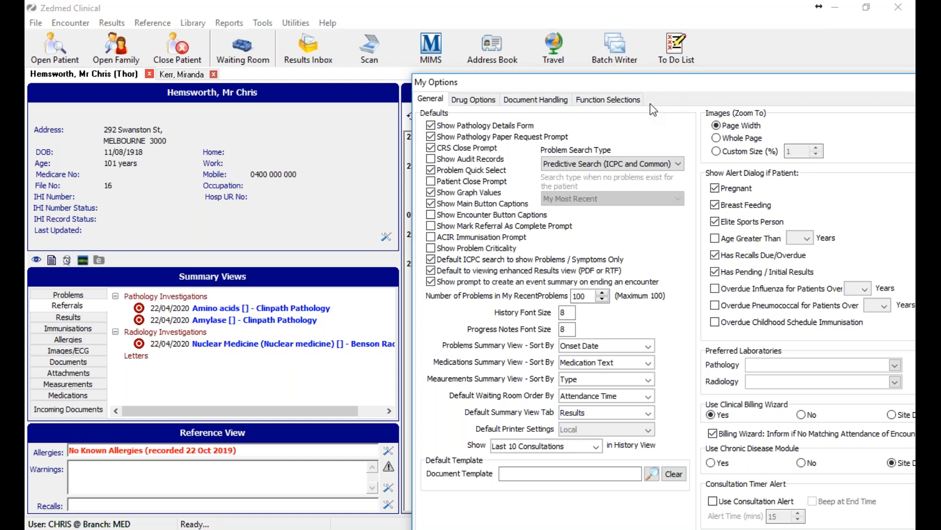
{"action": "left_click_drag", "start_coordinate": [650, 104], "coordinate": [312, 166]}
{"action": "left_click_drag", "start_coordinate": [650, 158], "coordinate": [632, 33]}
{"action": "left_click", "coordinate": [625, 501]}
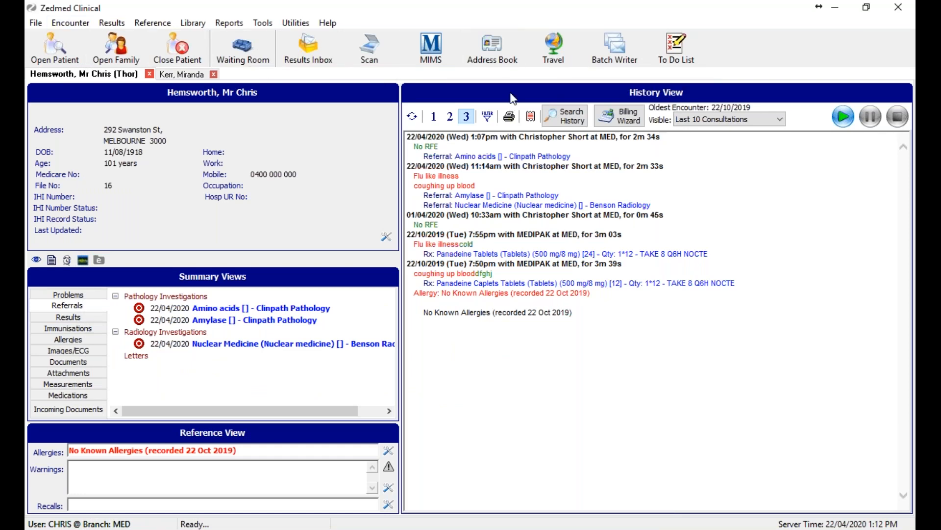
Step: Start a new encounter for the current patient with an undefined problem
{"action": "left_click", "coordinate": [267, 23]}
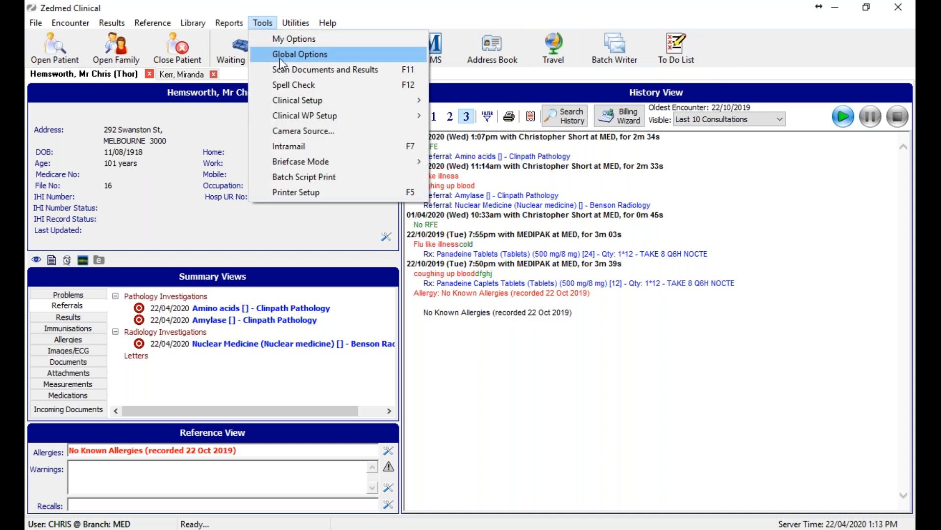
{"action": "left_click", "coordinate": [290, 39]}
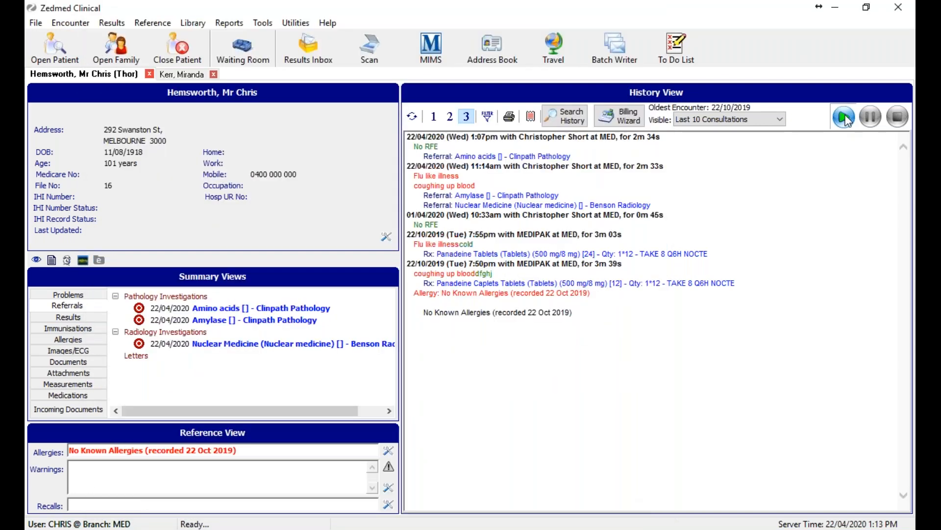
{"action": "left_click", "coordinate": [493, 297]}
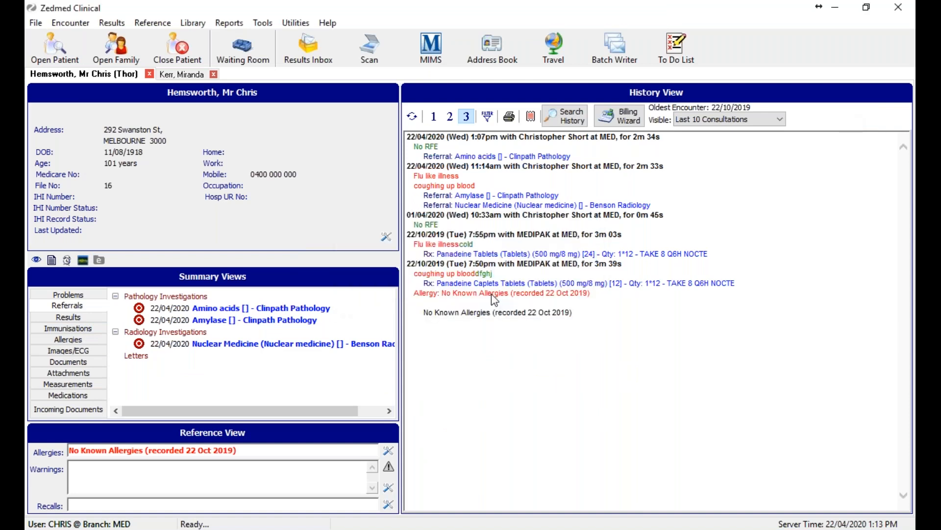
{"action": "left_click", "coordinate": [529, 364]}
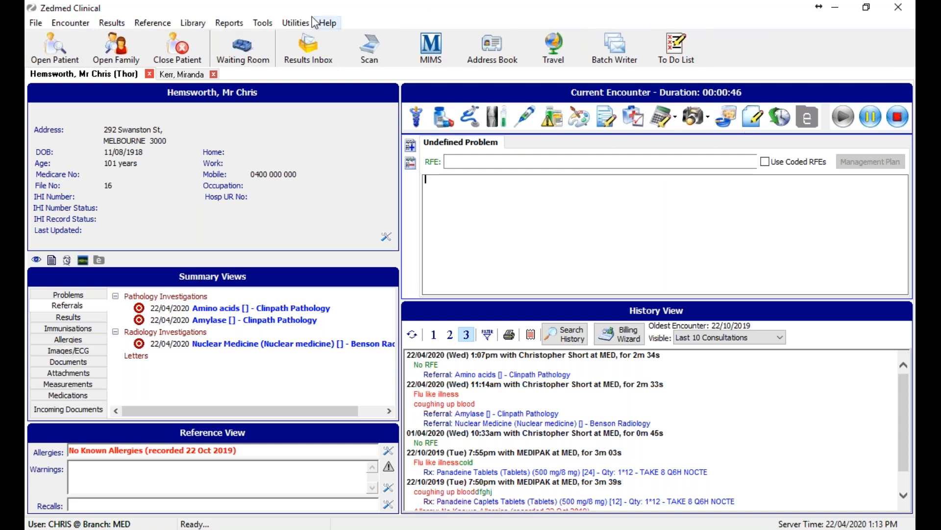
Step: Examine the encounter caption, problem criticality and ICPC search defaults in My Options during the encounter, and cancel
{"action": "left_click", "coordinate": [293, 24]}
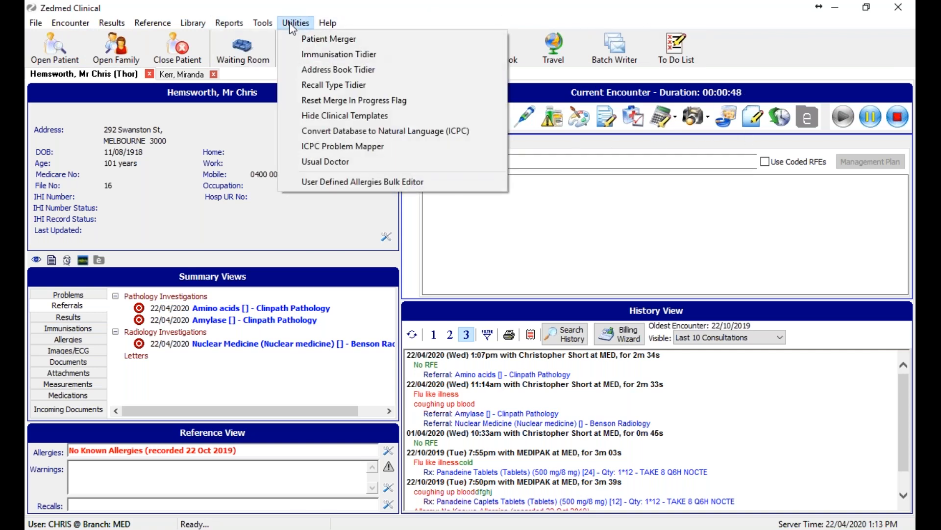
{"action": "left_click", "coordinate": [275, 39]}
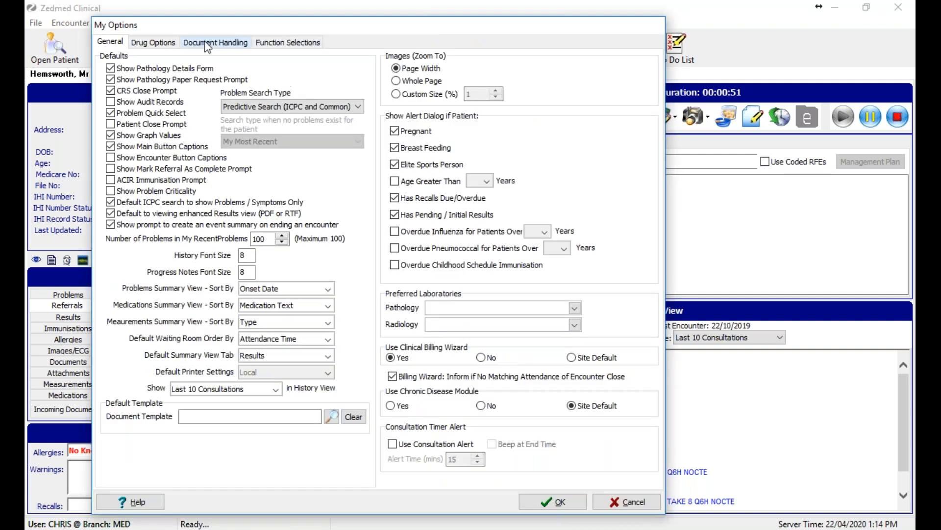
{"action": "left_click_drag", "start_coordinate": [206, 26], "coordinate": [624, 71]}
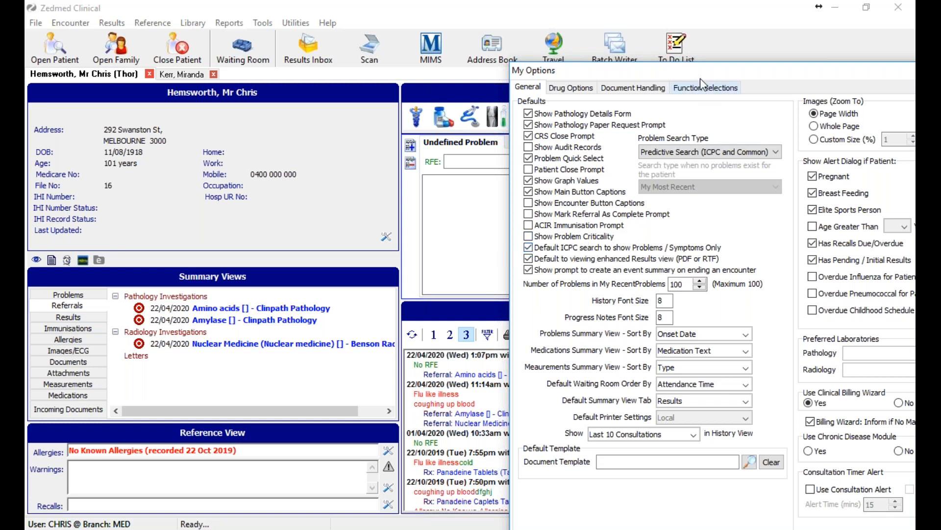
{"action": "left_click_drag", "start_coordinate": [687, 78], "coordinate": [259, 98]}
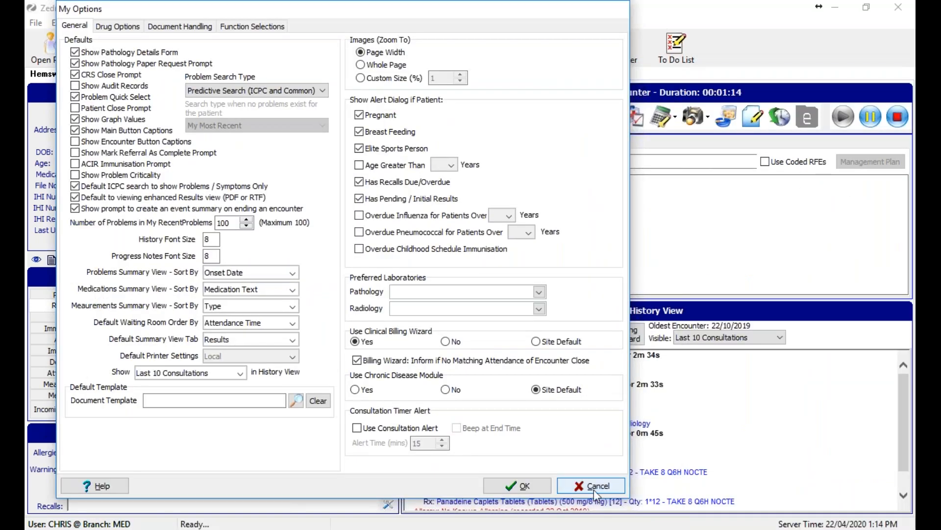
{"action": "left_click", "coordinate": [595, 487]}
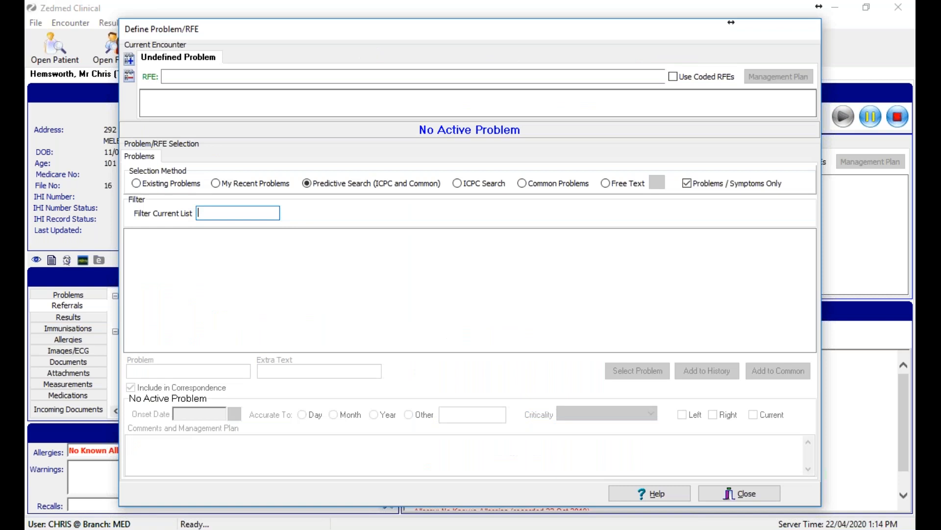
Step: Filter the problem list by "diab", examine the details for Diabetes;Type 2, and close without adding the problem
{"action": "type", "text": "dia"}
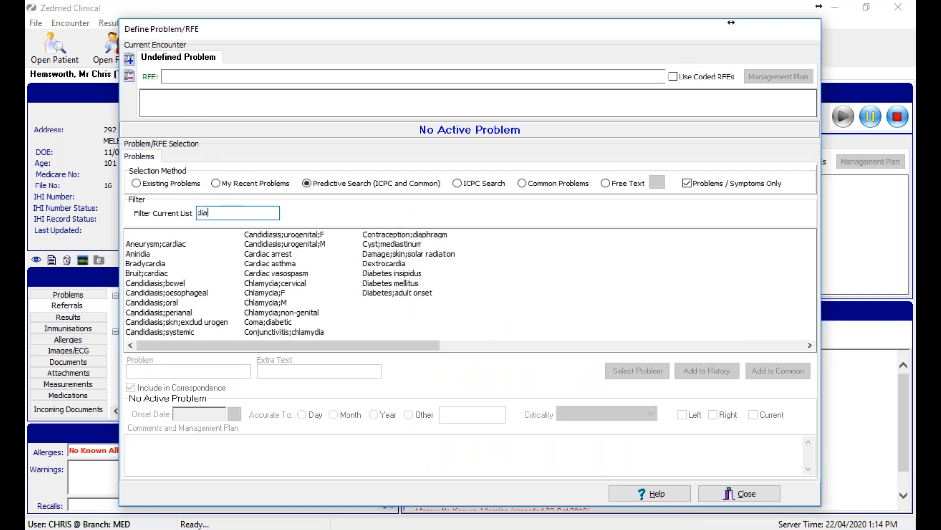
{"action": "type", "text": "b"}
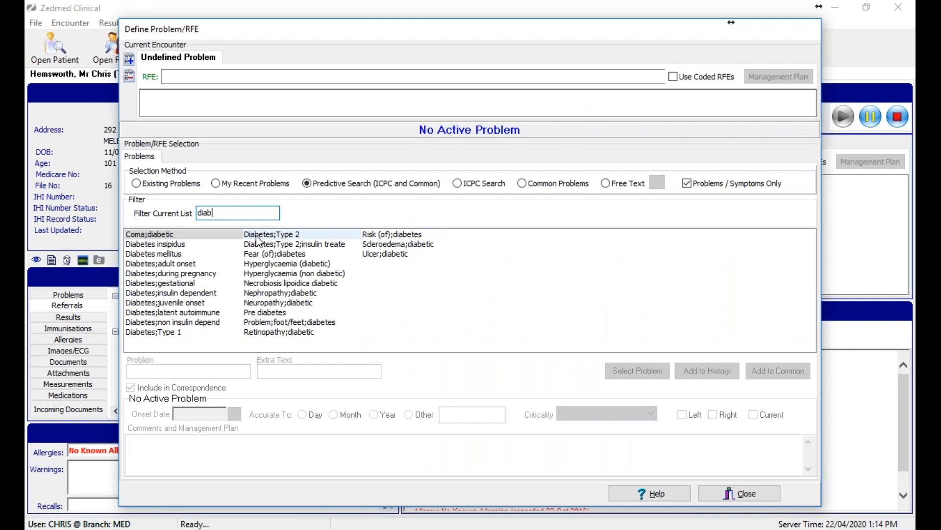
{"action": "left_click", "coordinate": [256, 237]}
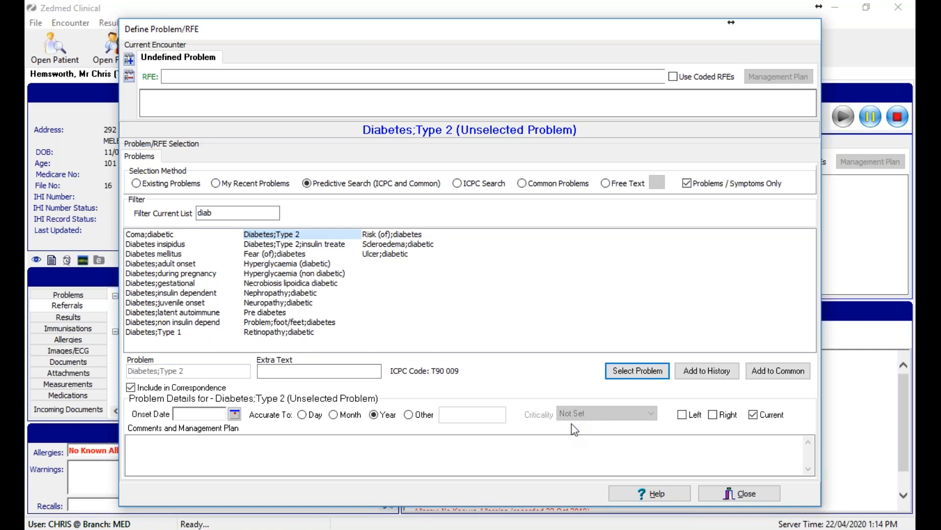
{"action": "left_click", "coordinate": [706, 488]}
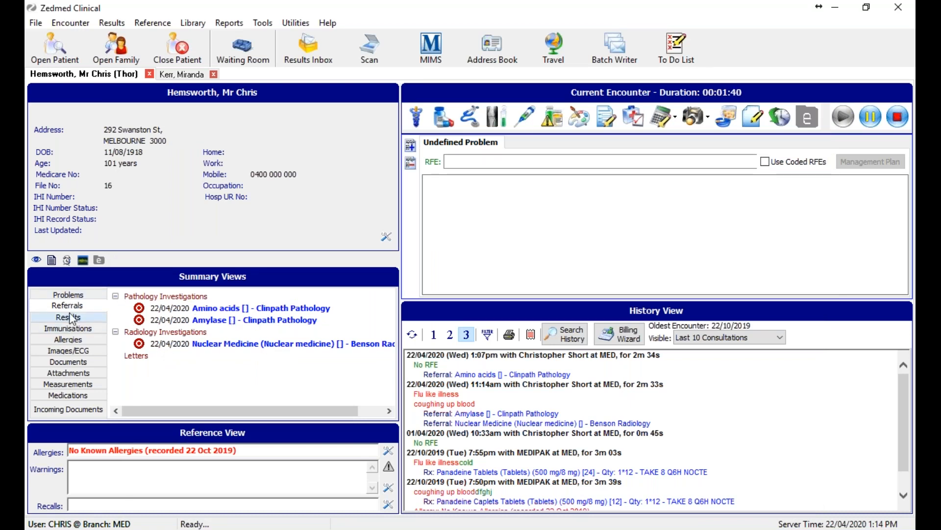
Step: Show the patient's problems summary and examine its sort options, including Problem Criticality, without changing the order
{"action": "left_click", "coordinate": [69, 295]}
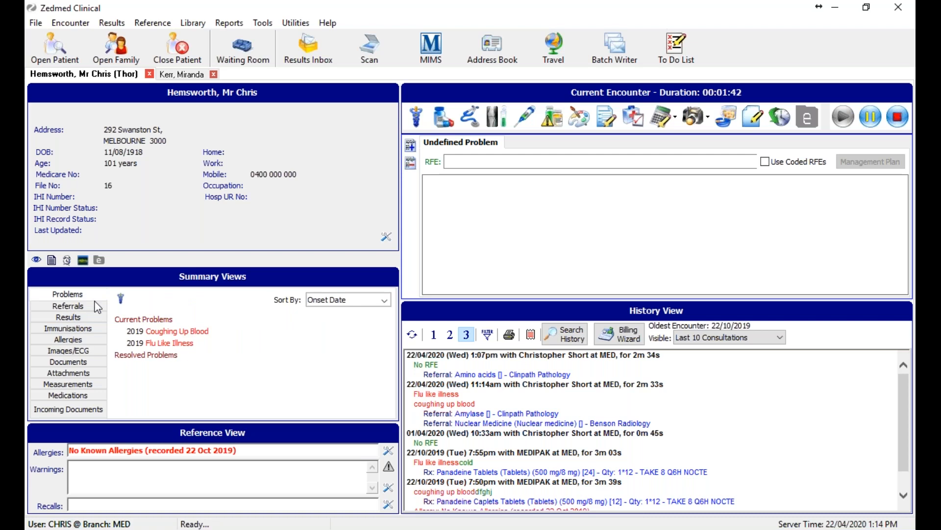
{"action": "left_click", "coordinate": [316, 300]}
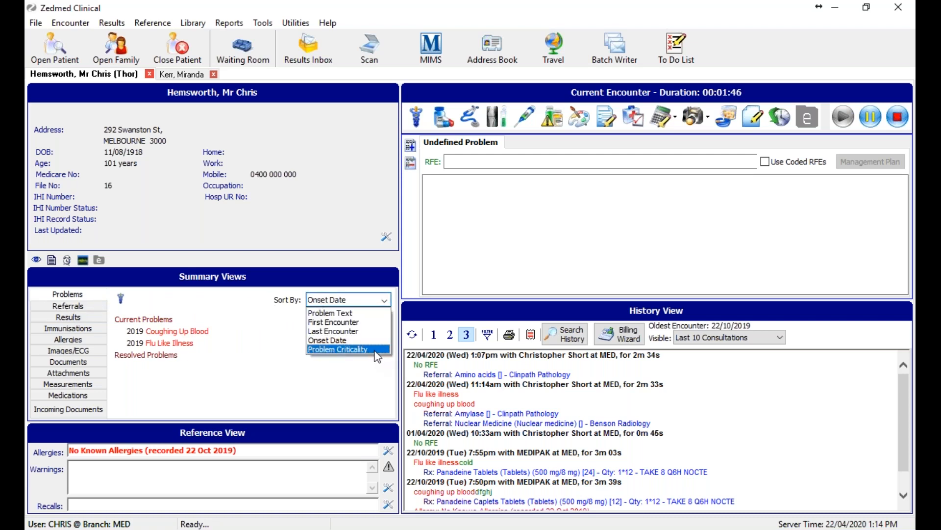
{"action": "left_click", "coordinate": [249, 322]}
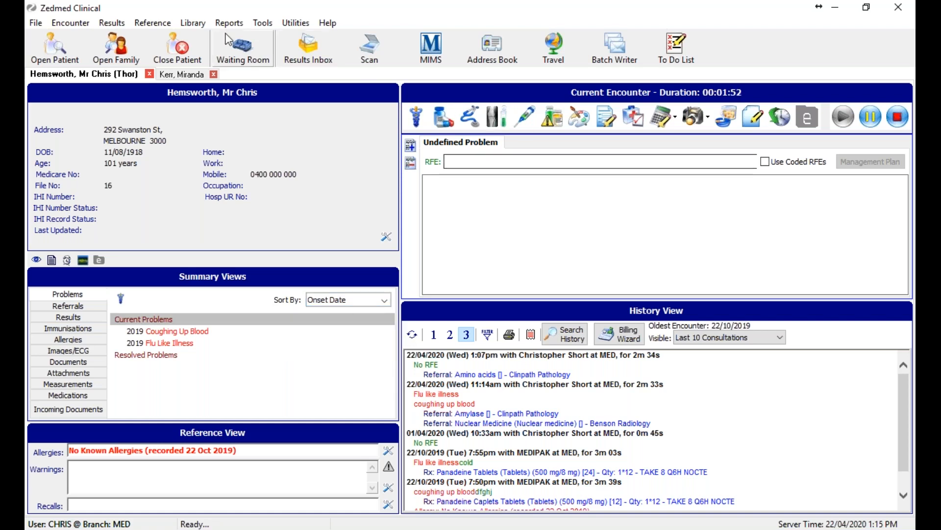
Step: Turn off Default ICPC search to show Problems / Symptoms Only in My Options and save the change
{"action": "left_click", "coordinate": [259, 23]}
{"action": "left_click", "coordinate": [294, 39]}
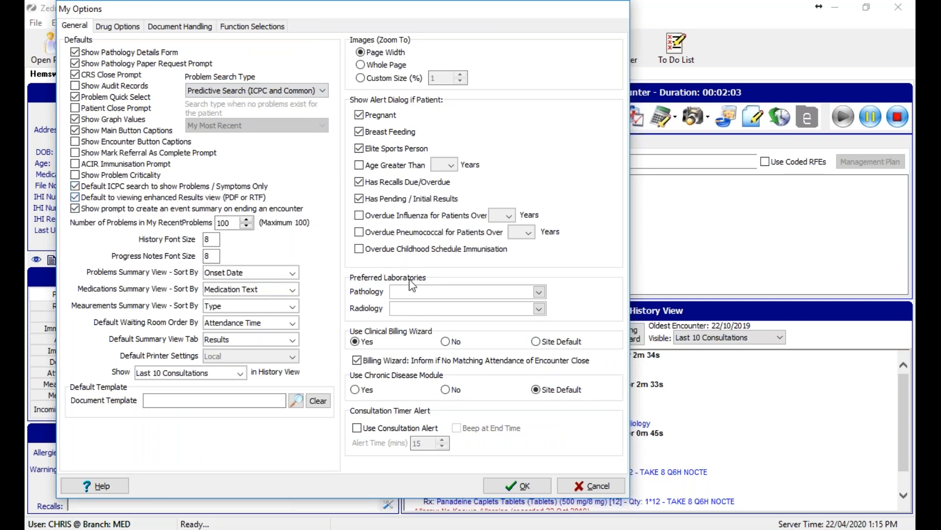
{"action": "left_click", "coordinate": [184, 188]}
{"action": "left_click", "coordinate": [517, 487]}
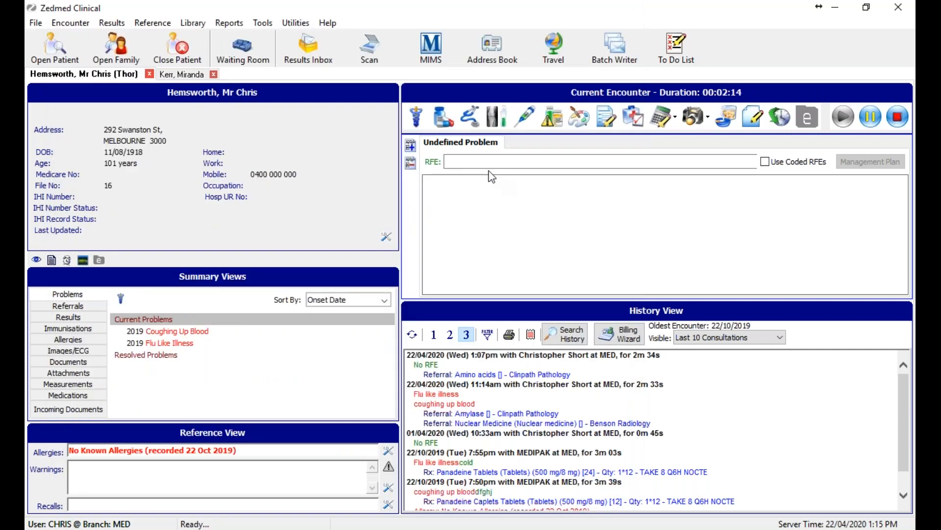
Step: Search the encounter's problem list for "test" and restrict the search to Problems / Symptoms Only
{"action": "left_click", "coordinate": [417, 118]}
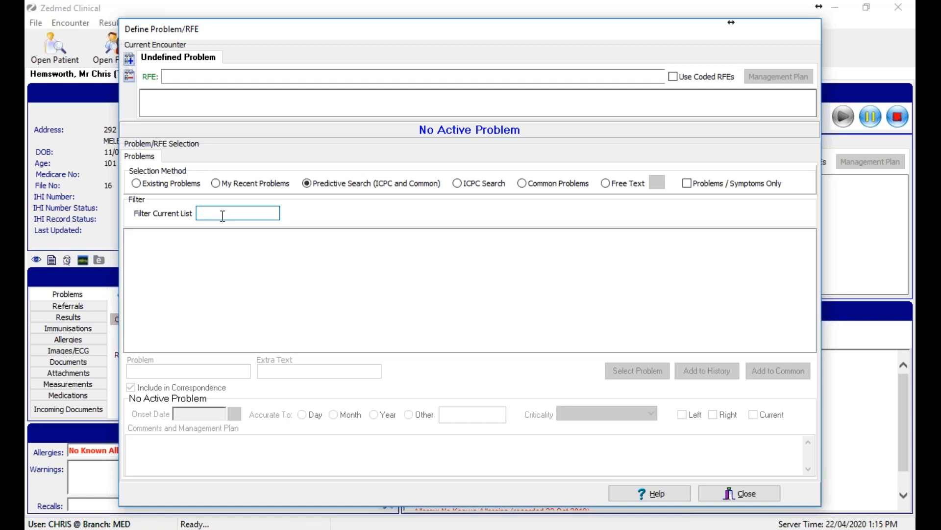
{"action": "type", "text": "tes"}
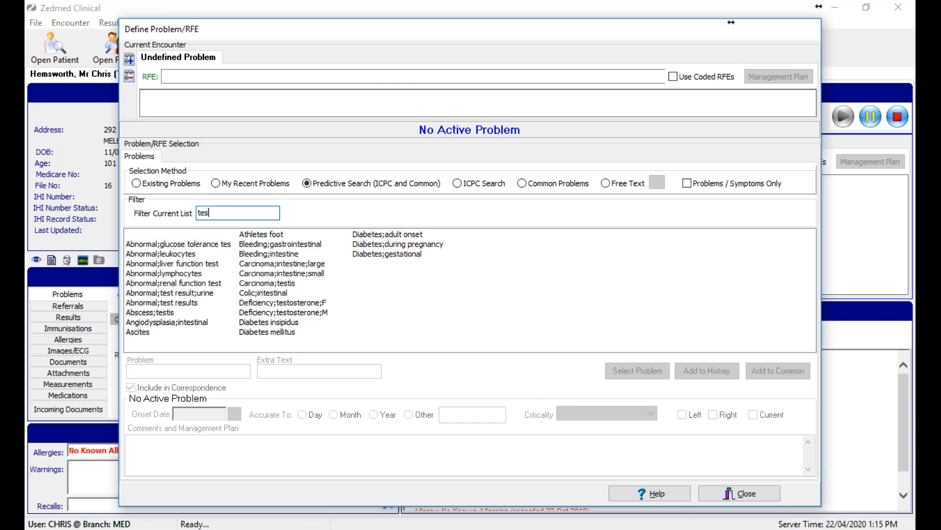
{"action": "type", "text": "t"}
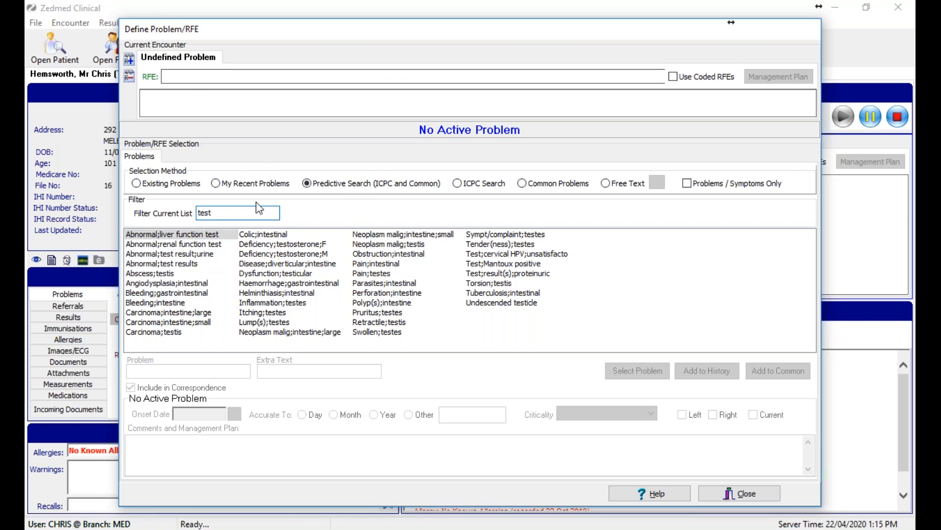
{"action": "left_click", "coordinate": [702, 189]}
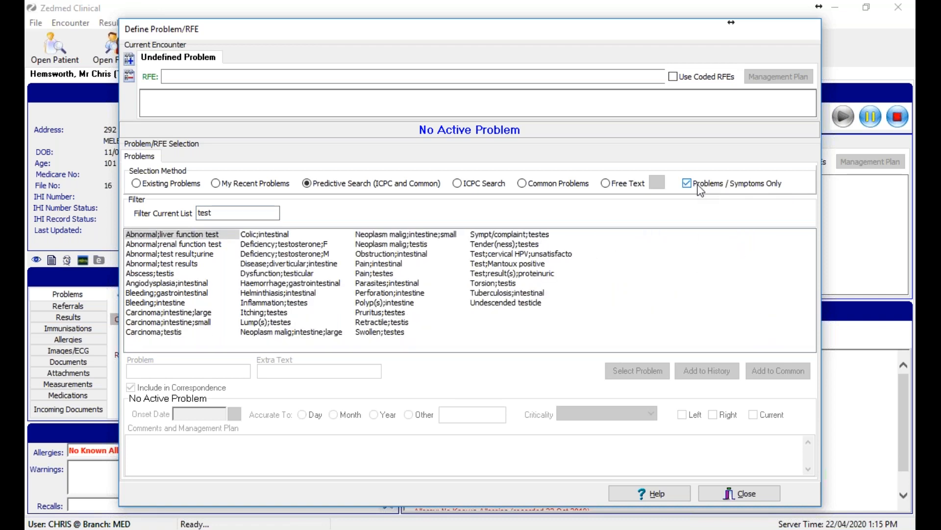
Step: Compare the "test" problem search with and without the Problems / Symptoms Only restriction, and close without adding a problem
{"action": "left_click", "coordinate": [700, 189]}
{"action": "left_click", "coordinate": [699, 191]}
{"action": "left_click", "coordinate": [698, 189]}
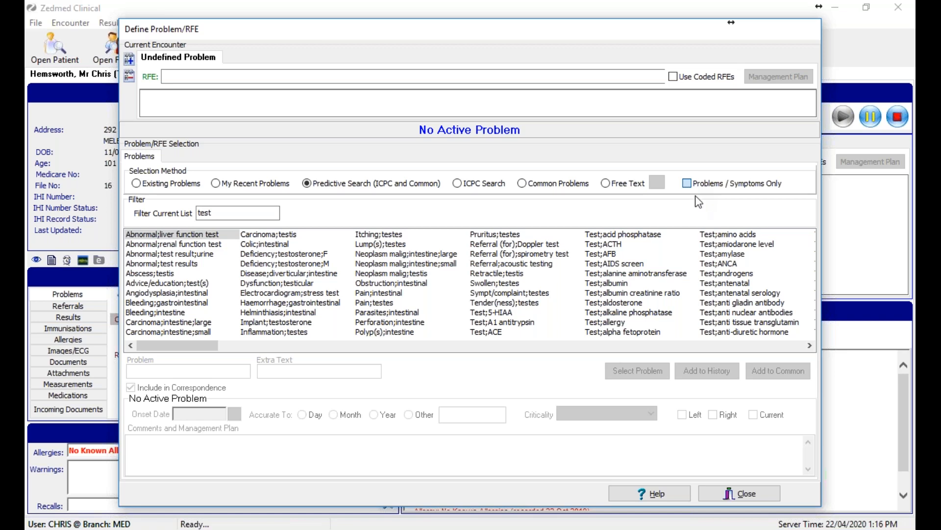
{"action": "left_click", "coordinate": [688, 183]}
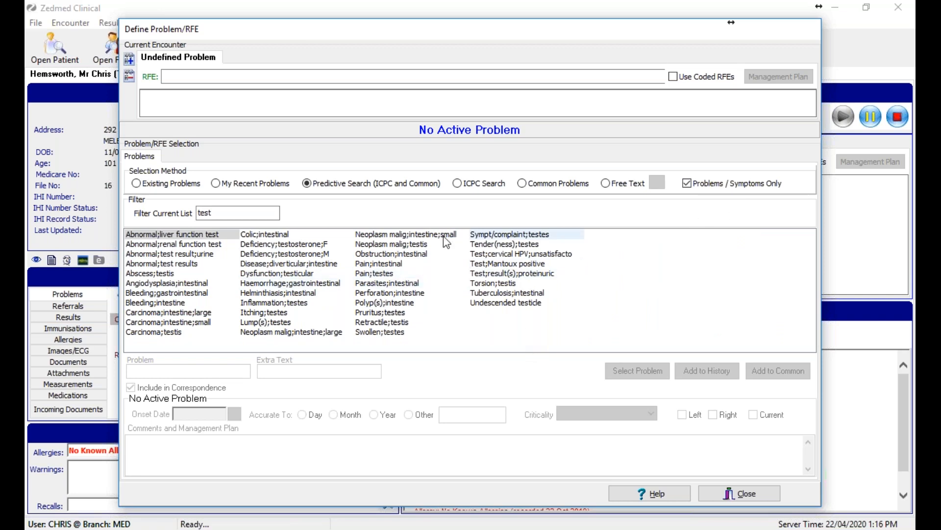
{"action": "left_click", "coordinate": [687, 184]}
{"action": "left_click", "coordinate": [686, 184]}
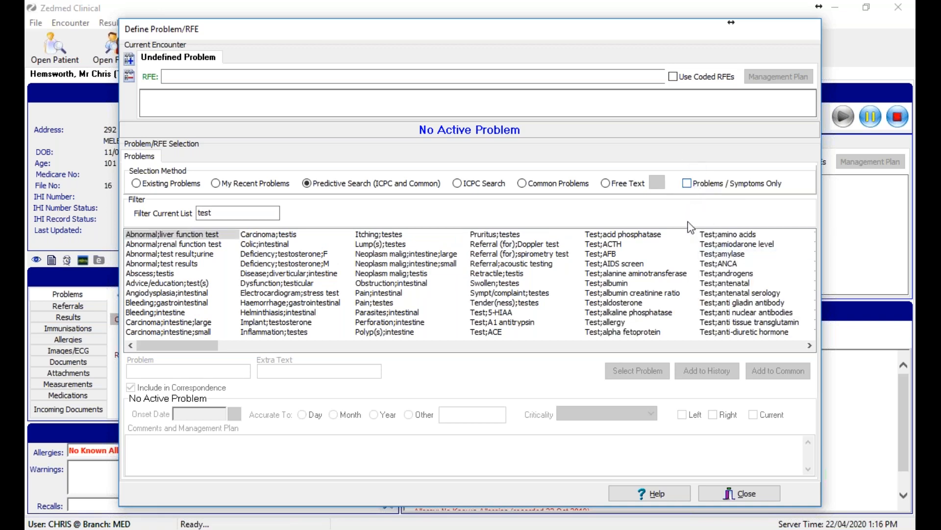
{"action": "left_click", "coordinate": [739, 495]}
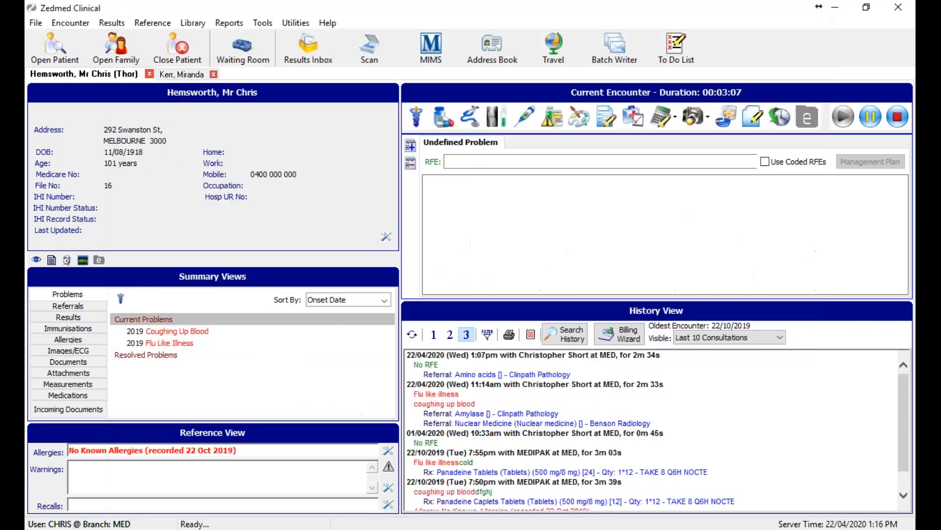
Step: Examine the Number of Problems in My RecentProblems setting in My Options and the encounter's My Recent Problems list, without changing anything
{"action": "left_click", "coordinate": [264, 23]}
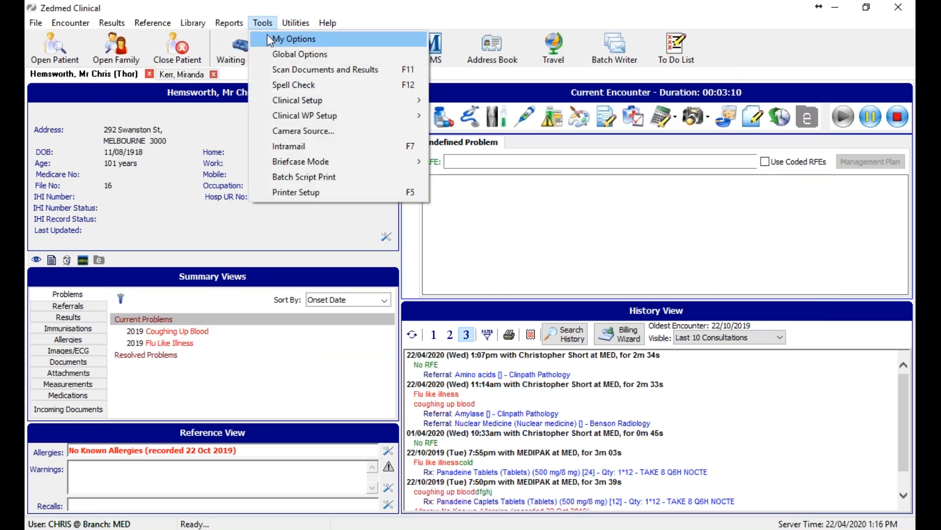
{"action": "left_click", "coordinate": [286, 39]}
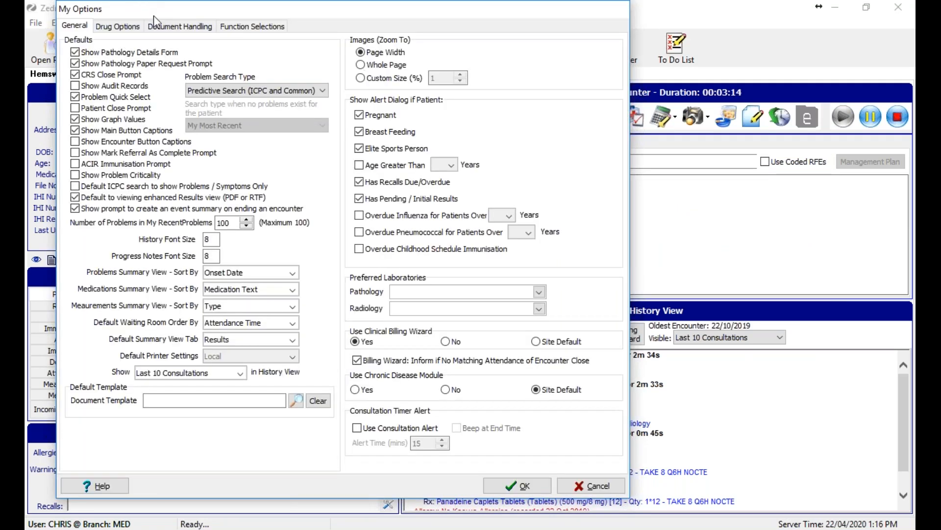
{"action": "left_click_drag", "start_coordinate": [154, 15], "coordinate": [211, 17]}
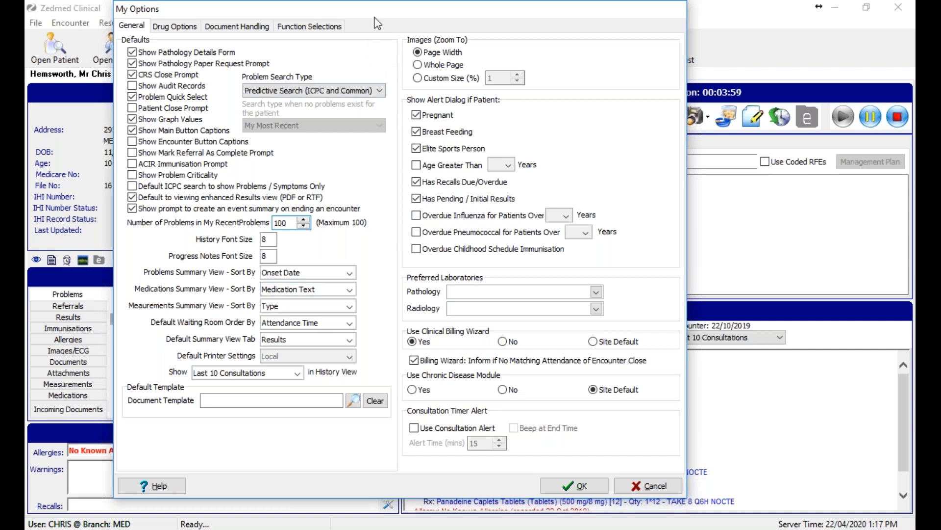
{"action": "left_click_drag", "start_coordinate": [364, 14], "coordinate": [282, 14]}
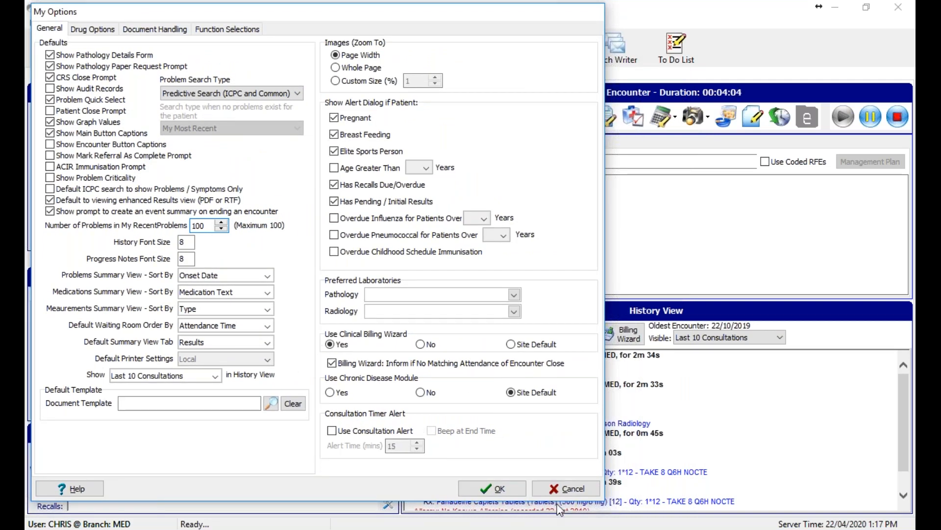
{"action": "left_click", "coordinate": [581, 487]}
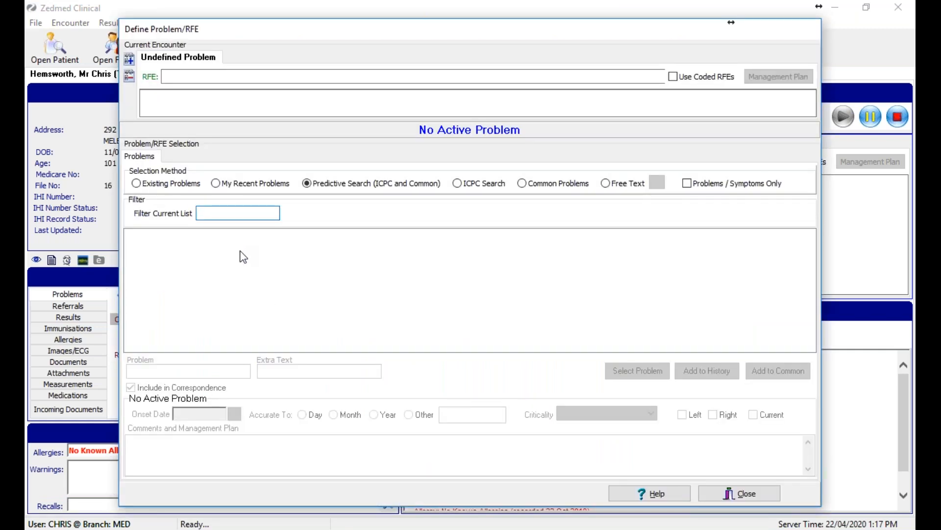
{"action": "left_click", "coordinate": [245, 185]}
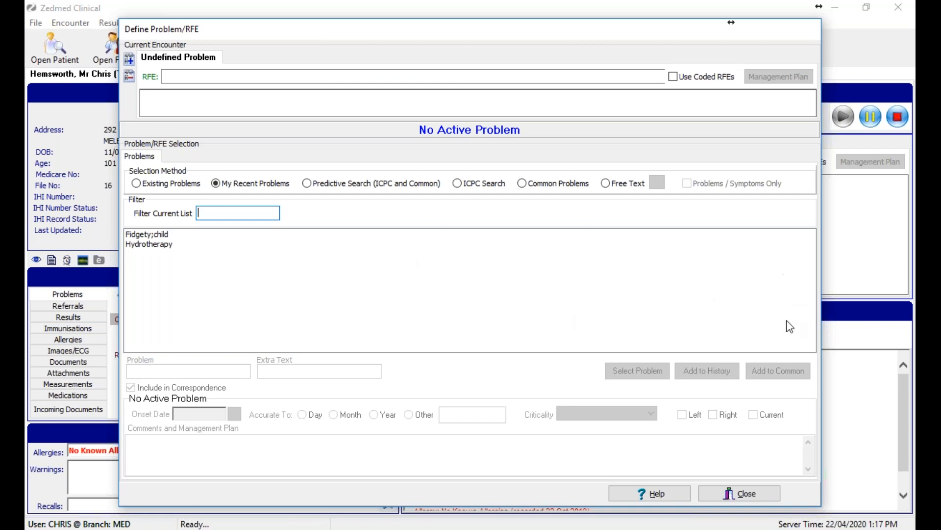
{"action": "left_click", "coordinate": [761, 496]}
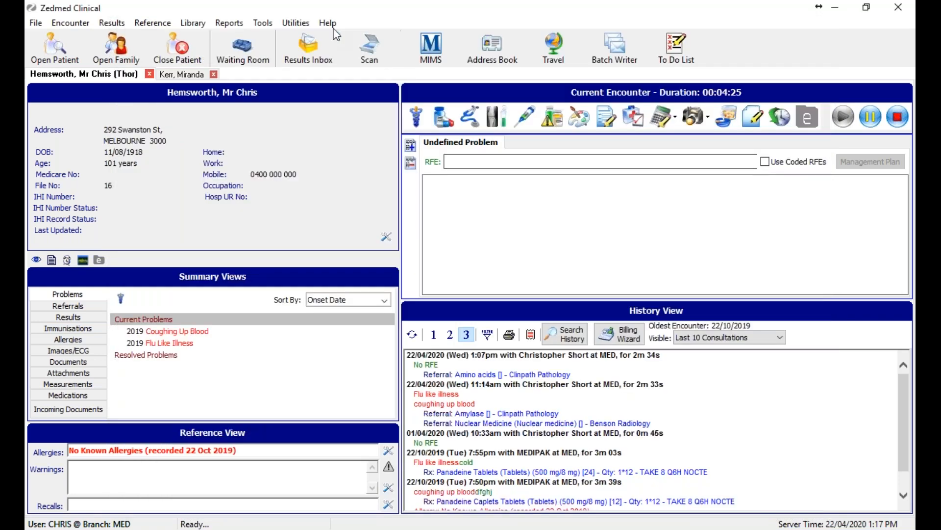
Step: Set the History Font Size and Progress Notes Font Size to 12 in the General defaults of My Options
{"action": "left_click", "coordinate": [270, 27]}
{"action": "left_click", "coordinate": [267, 39]}
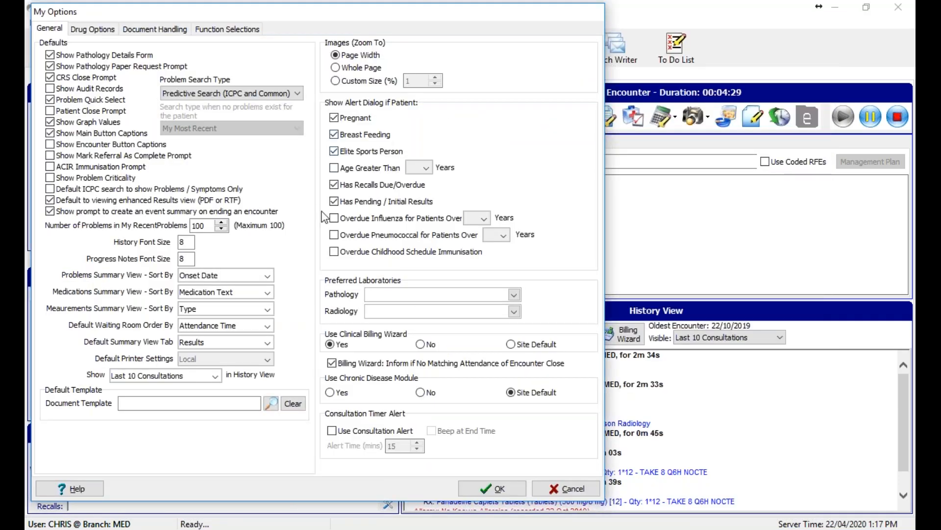
{"action": "double_click", "coordinate": [187, 244]}
{"action": "type", "text": "12"}
{"action": "double_click", "coordinate": [190, 258]}
{"action": "type", "text": "12"}
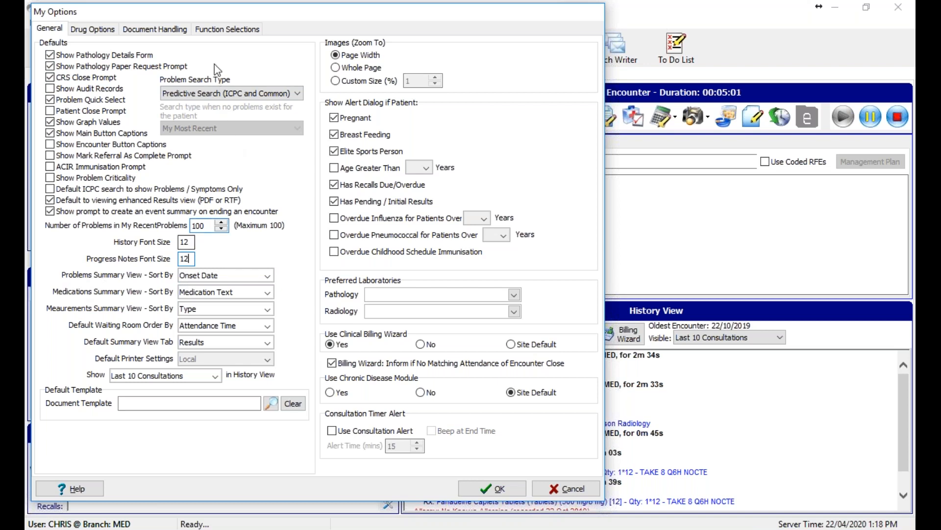
Step: Examine the sort options for the Problems, Medications and Measurements summary views, and close My Options without saving
{"action": "left_click_drag", "start_coordinate": [186, 16], "coordinate": [604, 11]}
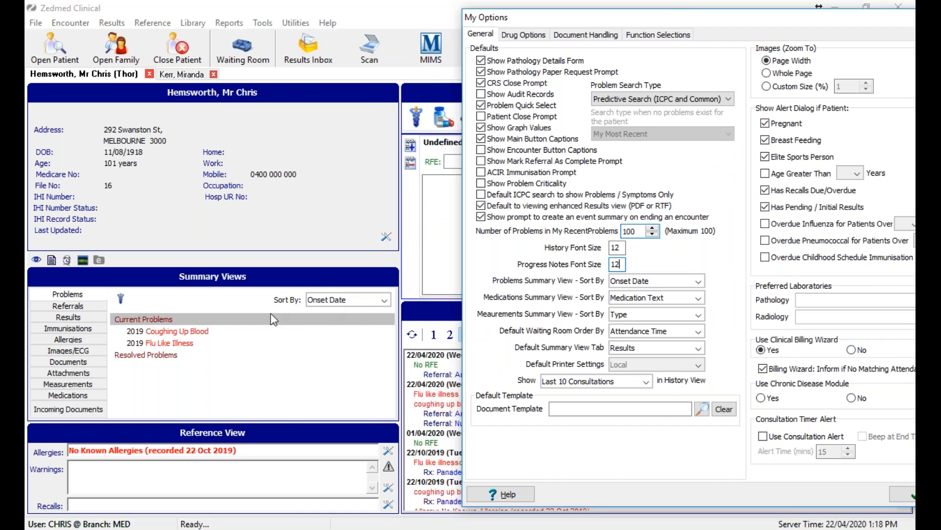
{"action": "left_click", "coordinate": [642, 283]}
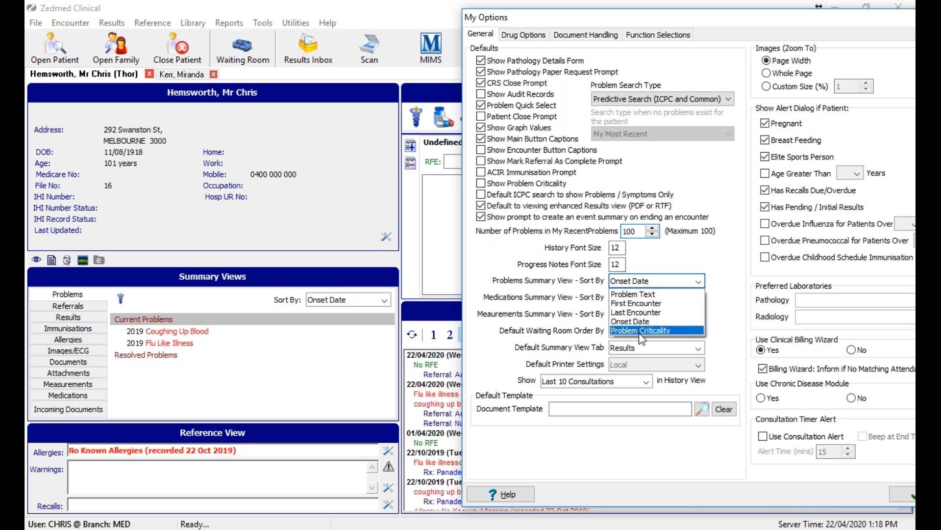
{"action": "left_click", "coordinate": [726, 281]}
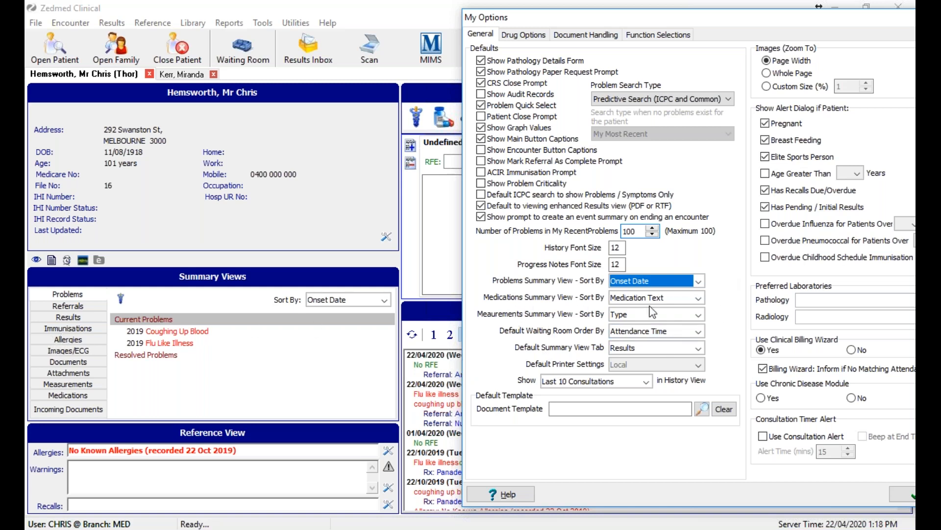
{"action": "left_click", "coordinate": [678, 297]}
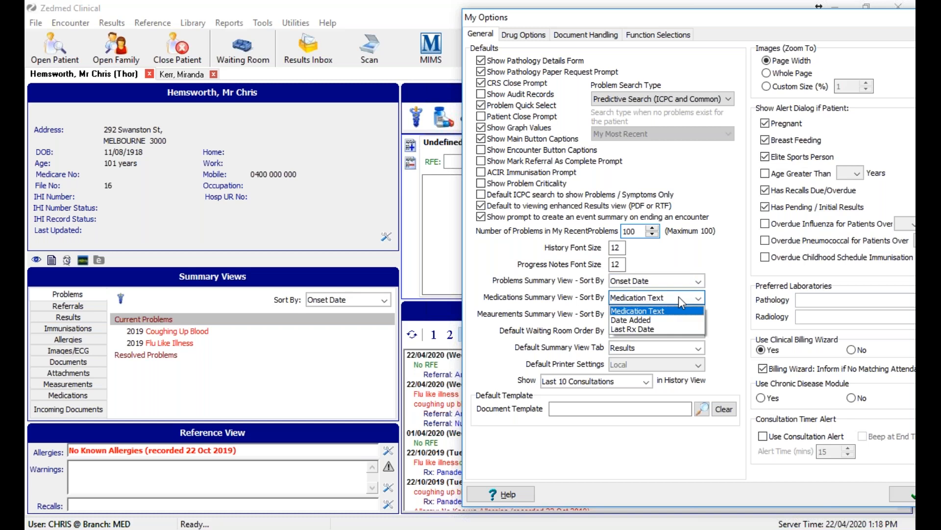
{"action": "left_click", "coordinate": [679, 298]}
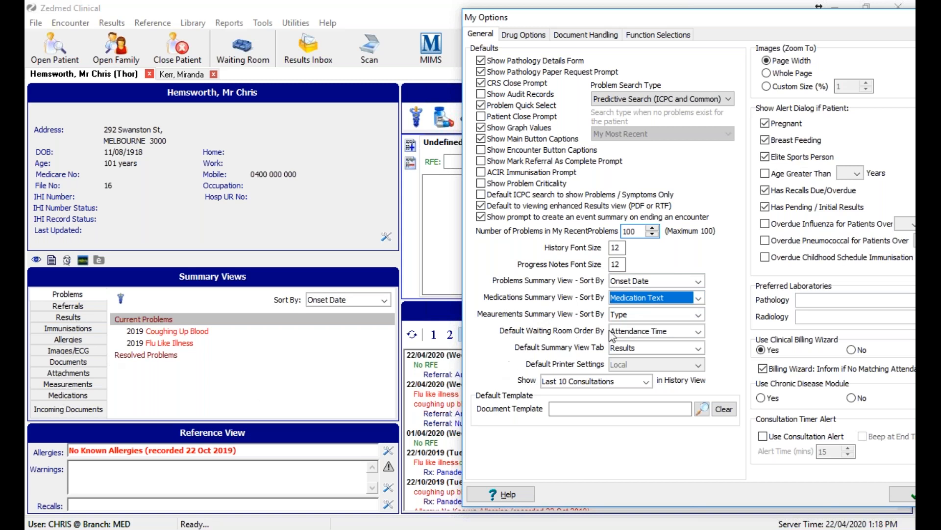
{"action": "left_click", "coordinate": [658, 317]}
{"action": "left_click", "coordinate": [657, 314]}
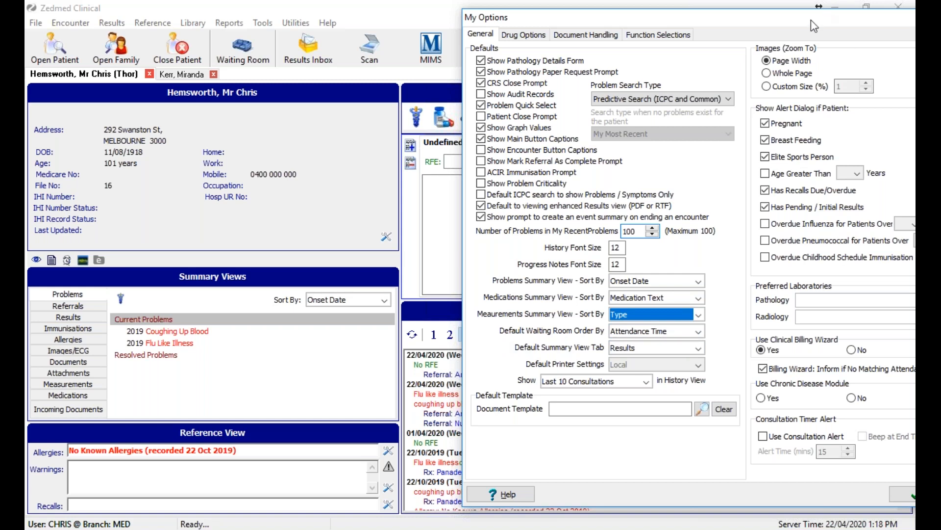
{"action": "left_click_drag", "start_coordinate": [811, 20], "coordinate": [569, 24]}
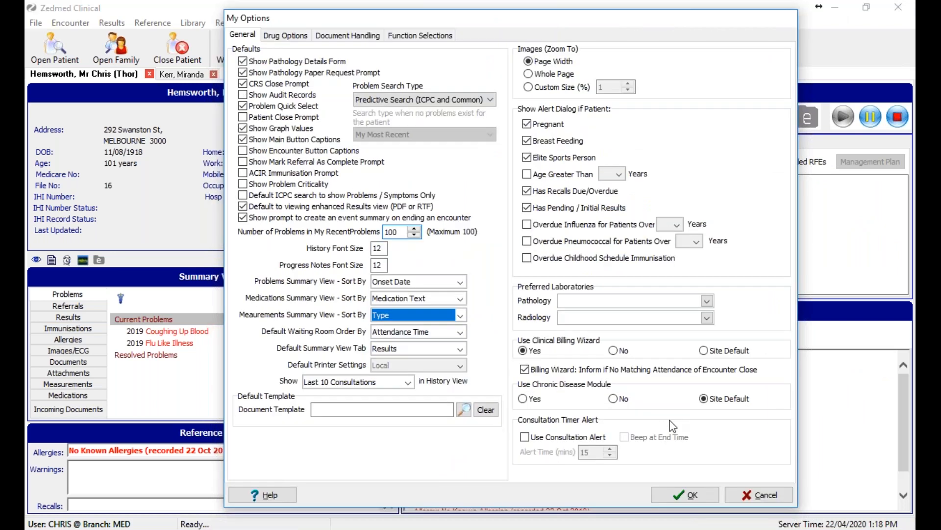
{"action": "left_click", "coordinate": [769, 495]}
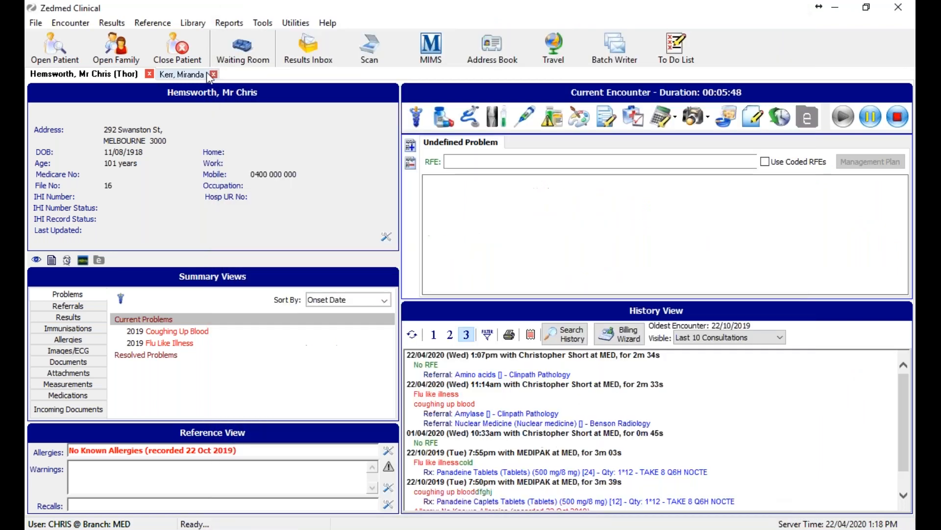
Step: Examine the Waiting Room's Order By choices, keep Attendance Time selected, and close the Waiting Room
{"action": "left_click", "coordinate": [240, 41]}
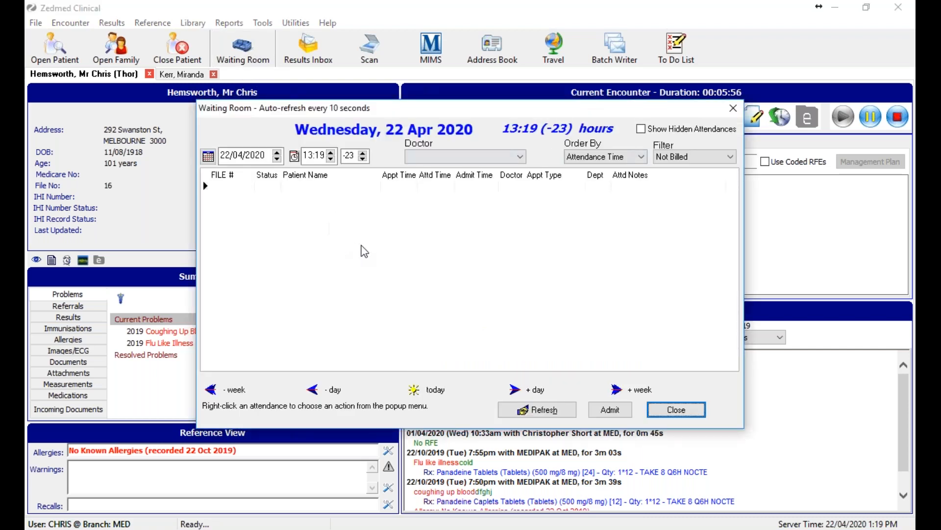
{"action": "left_click", "coordinate": [363, 159]}
{"action": "left_click", "coordinate": [363, 159]}
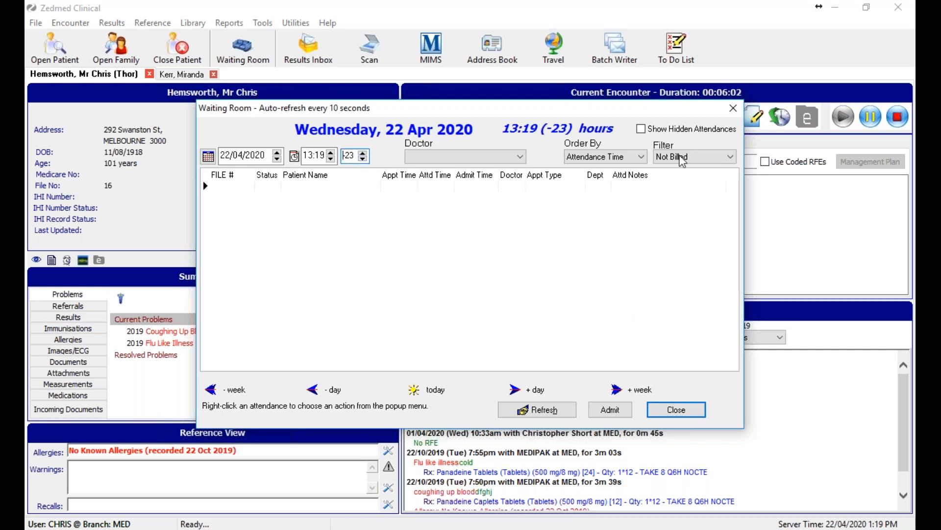
{"action": "left_click", "coordinate": [641, 157]}
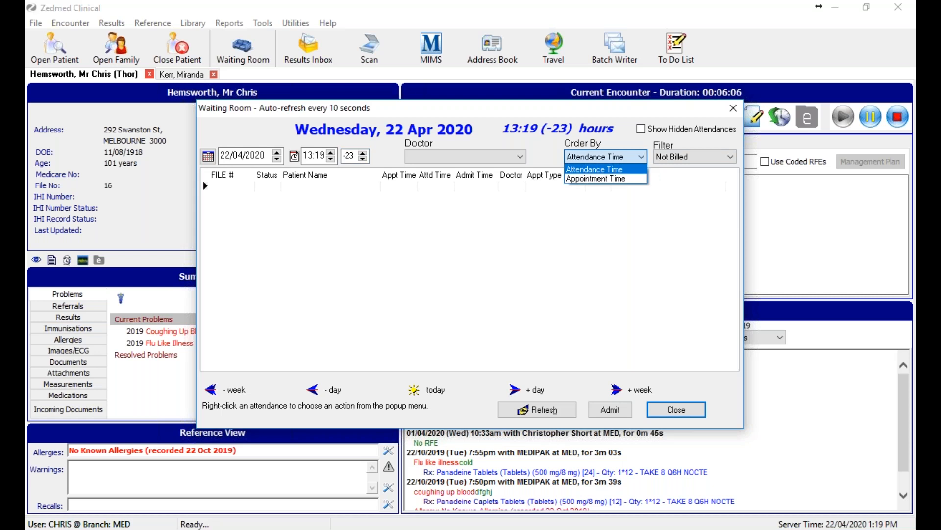
{"action": "left_click", "coordinate": [607, 169]}
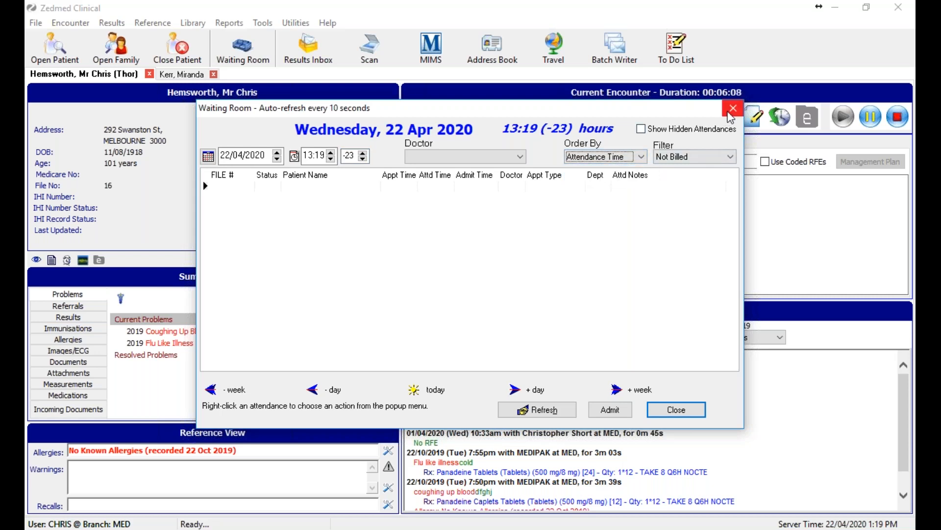
{"action": "left_click", "coordinate": [729, 113]}
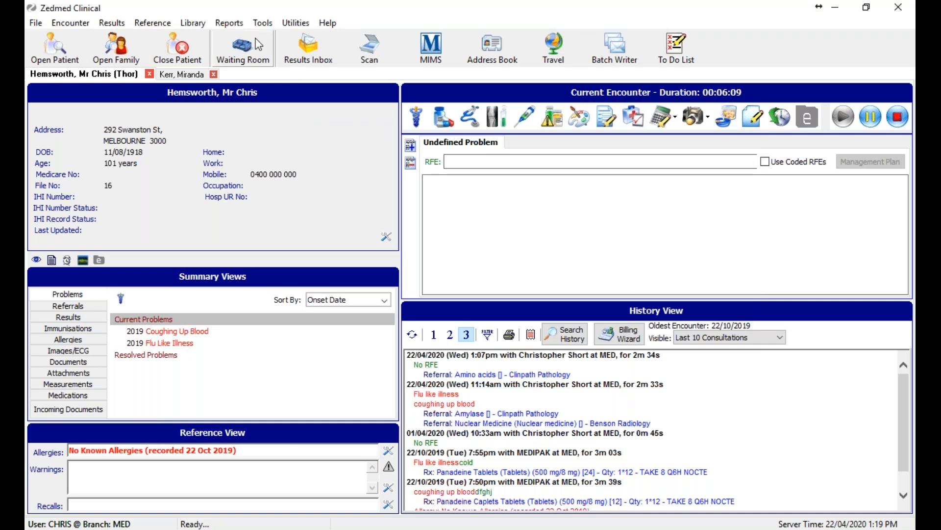
Step: Examine the Default Waiting Room Order By and Default Summary View Tab choices in My Options without changing them
{"action": "left_click", "coordinate": [263, 23]}
{"action": "left_click", "coordinate": [275, 39]}
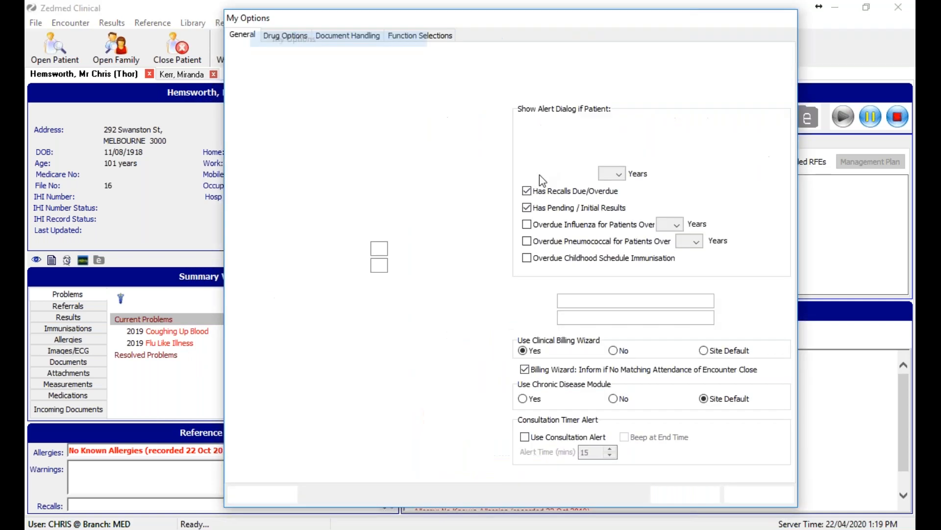
{"action": "left_click", "coordinate": [419, 332]}
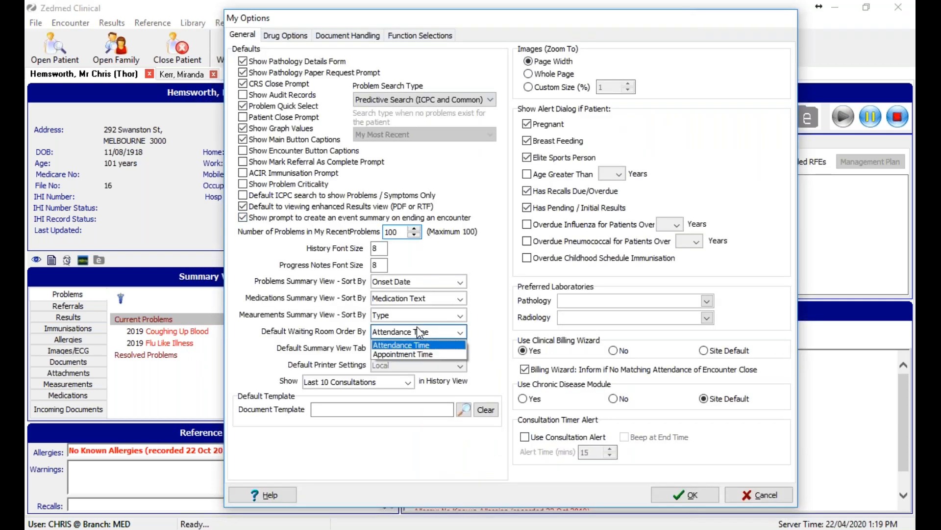
{"action": "left_click", "coordinate": [419, 329]}
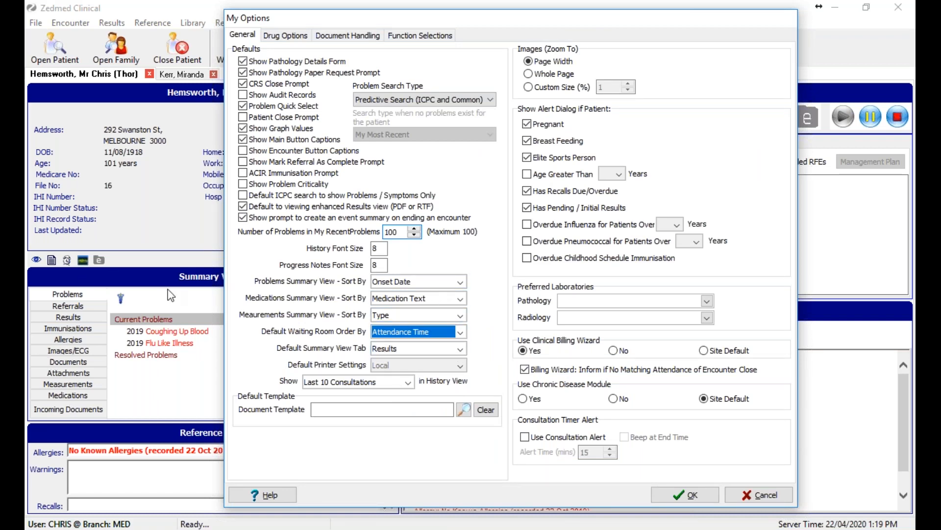
{"action": "left_click", "coordinate": [422, 348]}
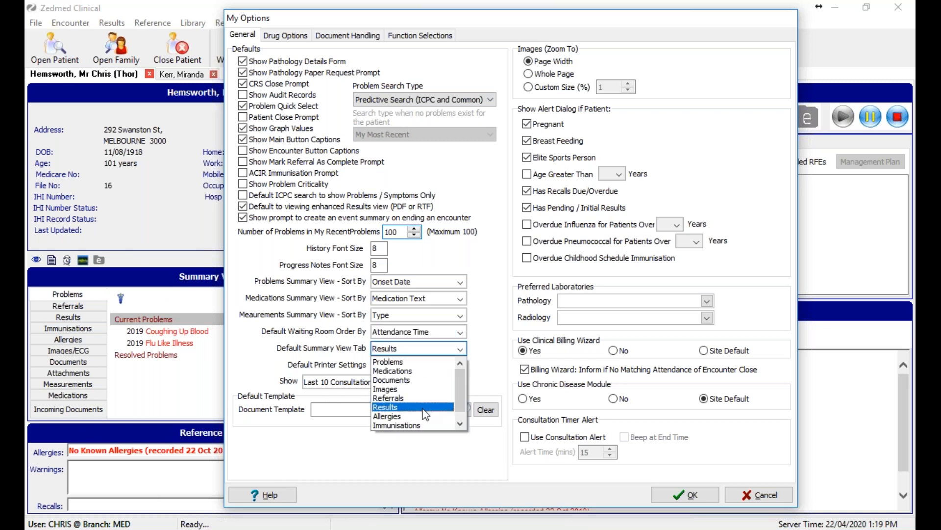
{"action": "left_click", "coordinate": [234, 358]}
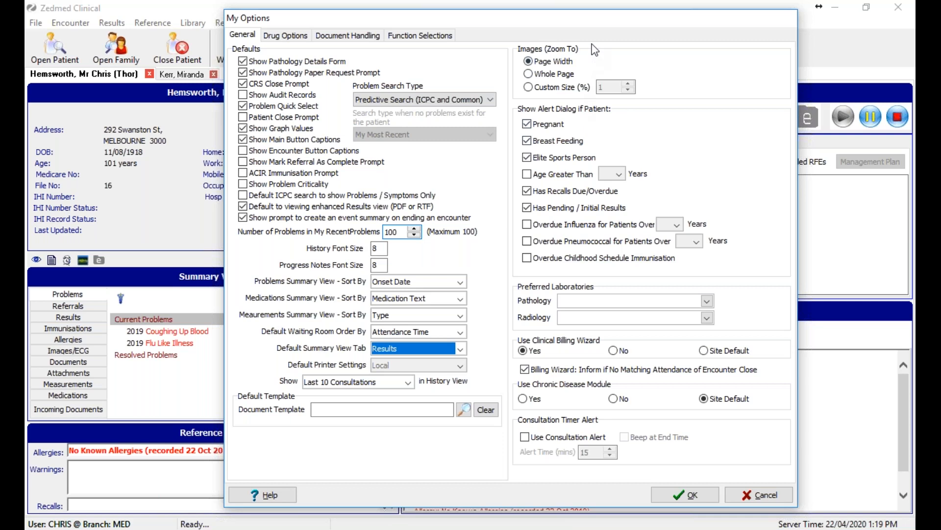
{"action": "left_click_drag", "start_coordinate": [593, 26], "coordinate": [417, 23]}
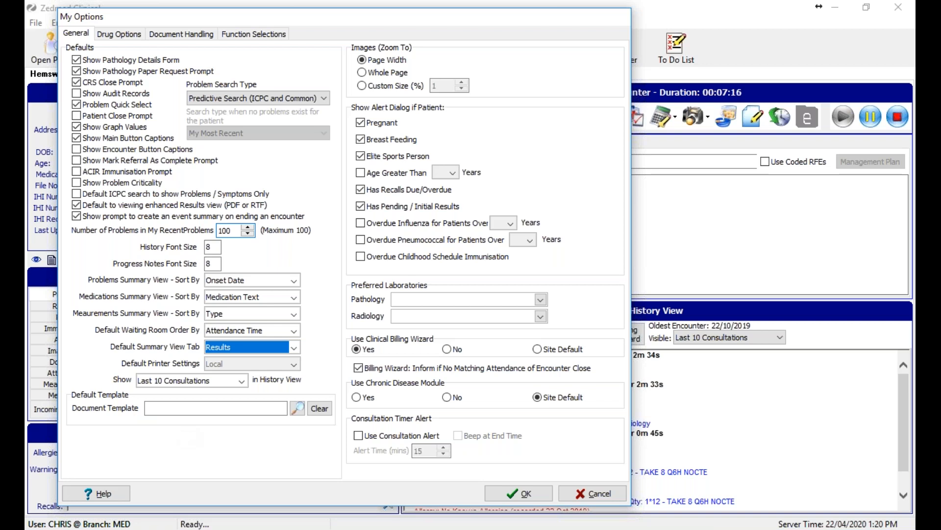
Step: Try the Age Greater Than patient alert, examine its selectable ages, and turn the alert off again
{"action": "left_click", "coordinate": [895, 230]}
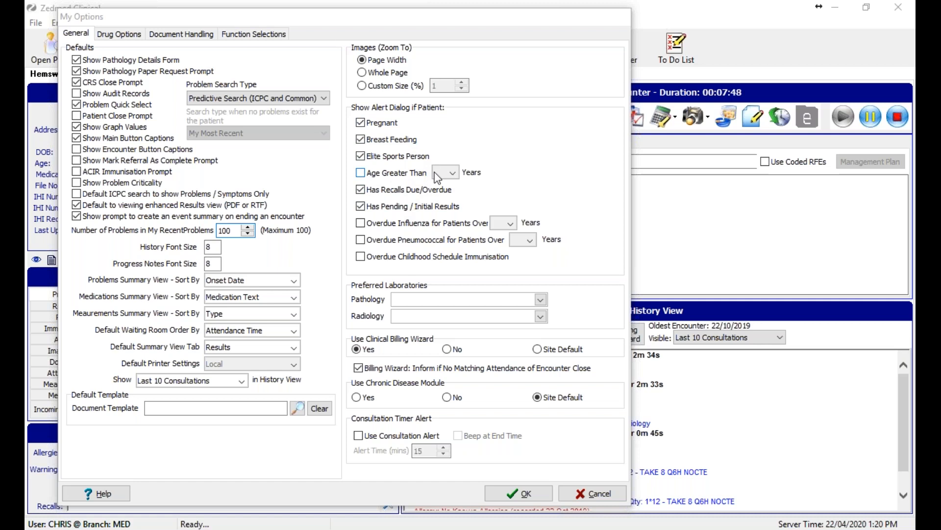
{"action": "left_click", "coordinate": [458, 176]}
{"action": "left_click", "coordinate": [370, 170]}
{"action": "left_click", "coordinate": [455, 173]}
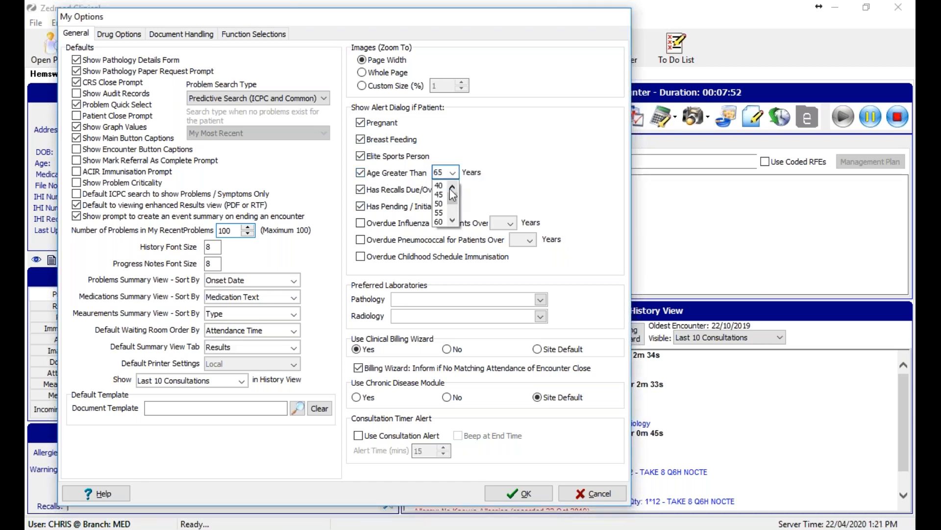
{"action": "left_click", "coordinate": [374, 173]}
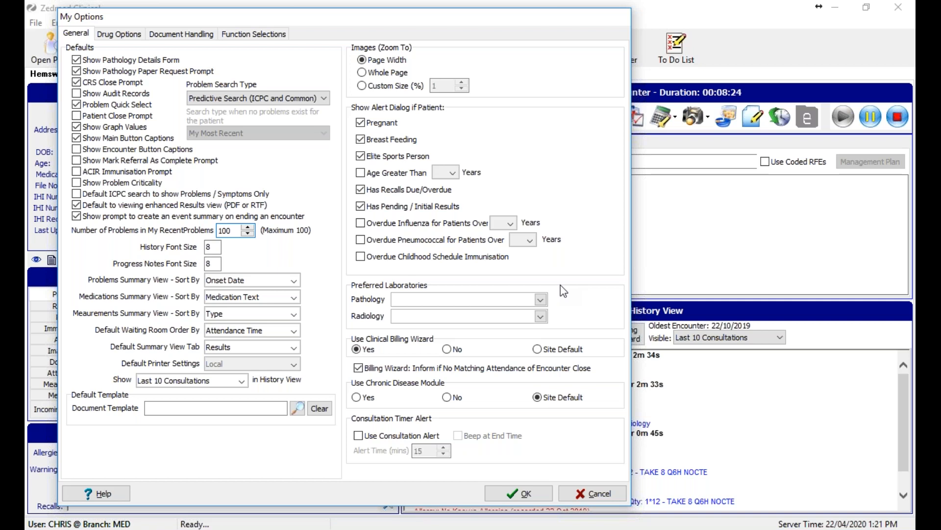
Step: Examine the preferred pathology laboratories, try Site Default for Use Clinical Billing Wizard, and close My Options without saving
{"action": "left_click", "coordinate": [541, 300]}
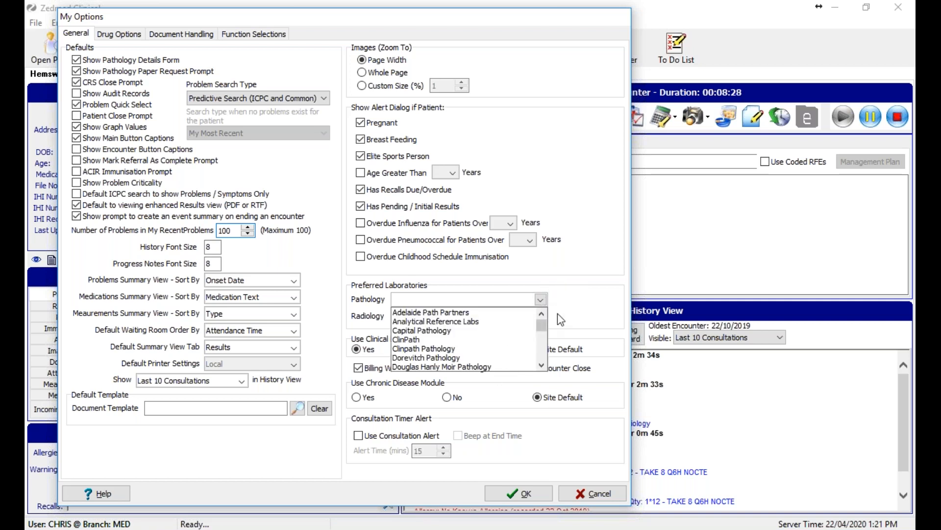
{"action": "left_click", "coordinate": [568, 297]}
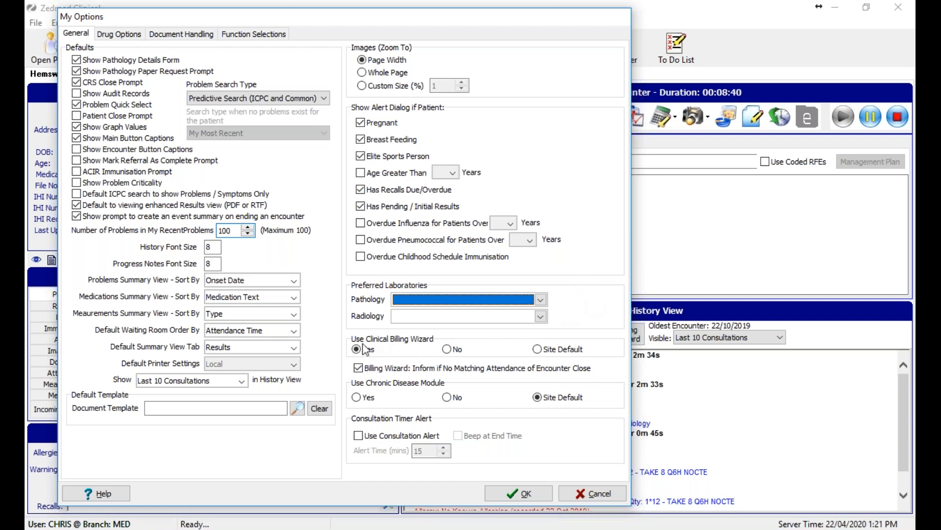
{"action": "left_click", "coordinate": [557, 348]}
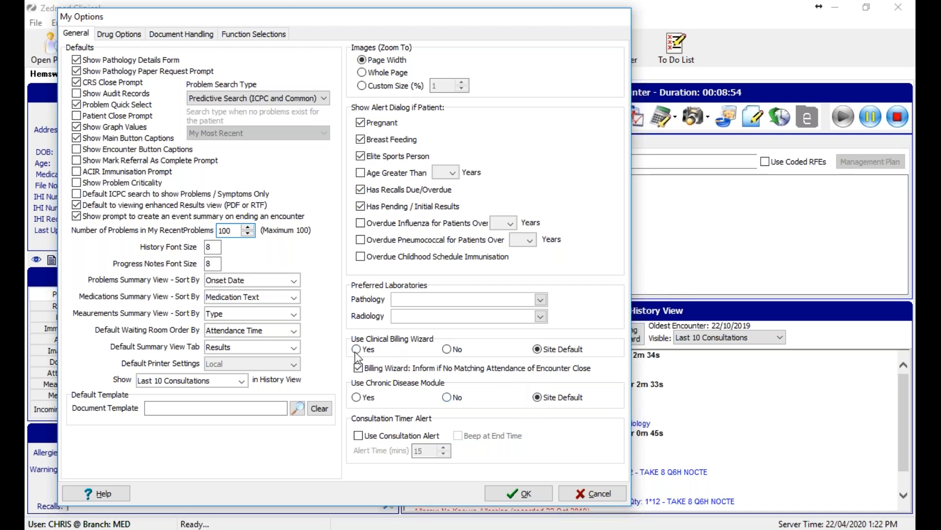
{"action": "left_click", "coordinate": [612, 491]}
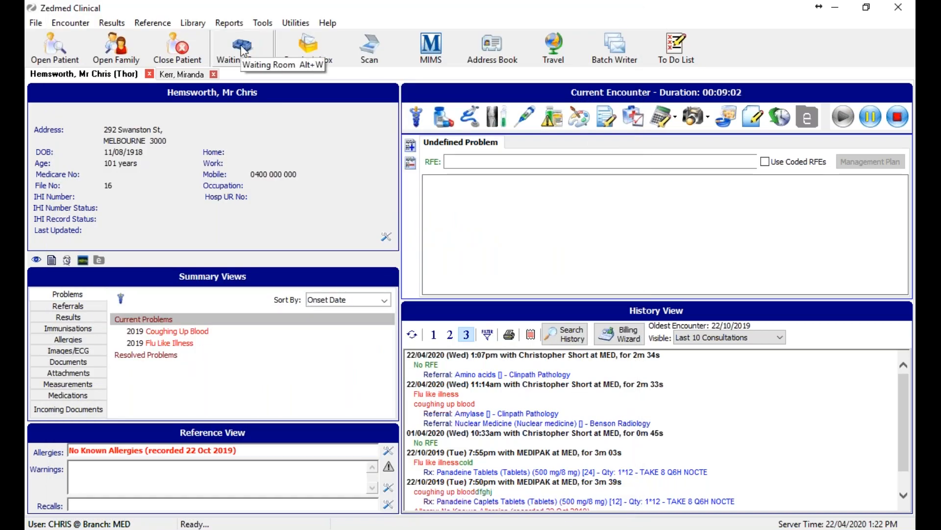
Step: Reopen My Options and keep Use Clinical Billing Wizard set to Yes
{"action": "left_click", "coordinate": [284, 24]}
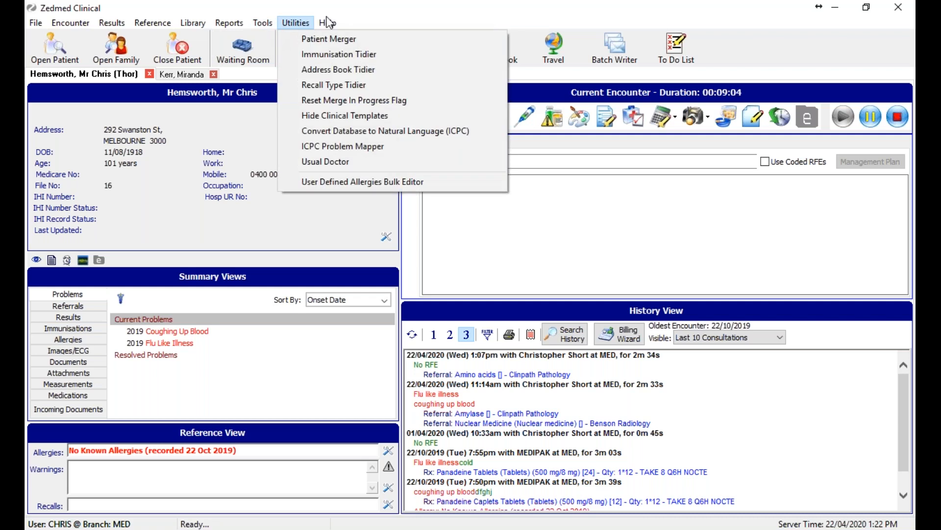
{"action": "left_click", "coordinate": [366, 4]}
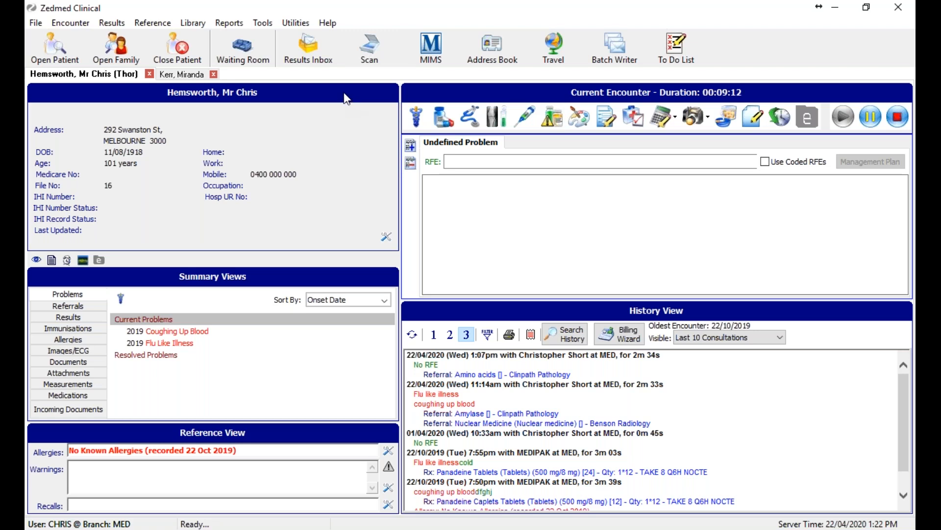
{"action": "left_click", "coordinate": [272, 24]}
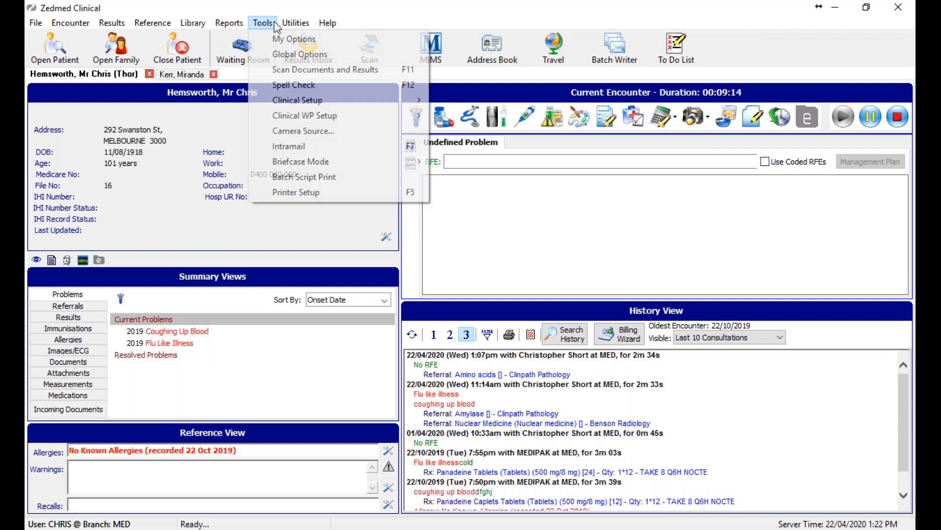
{"action": "left_click", "coordinate": [294, 38]}
{"action": "left_click", "coordinate": [356, 349]}
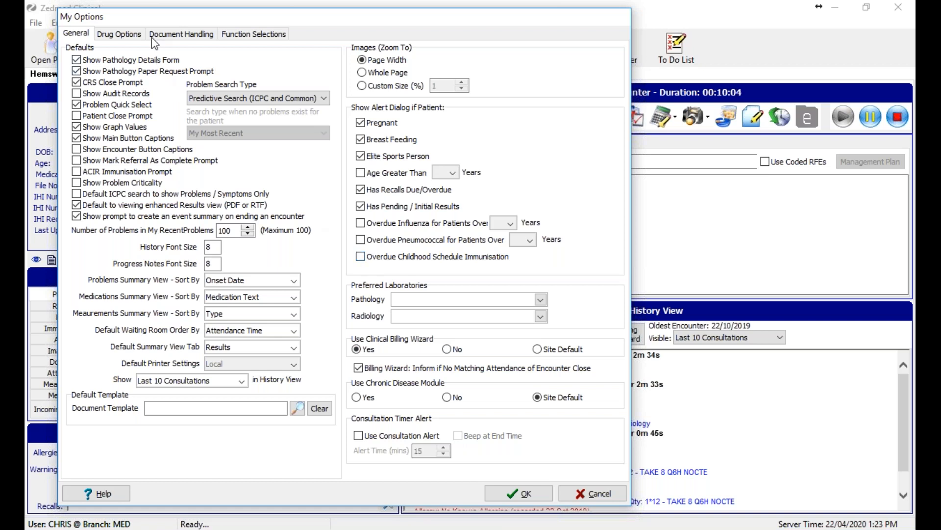
Step: Examine the Drug Options and Document Handling settings, and close My Options without saving
{"action": "left_click", "coordinate": [129, 34]}
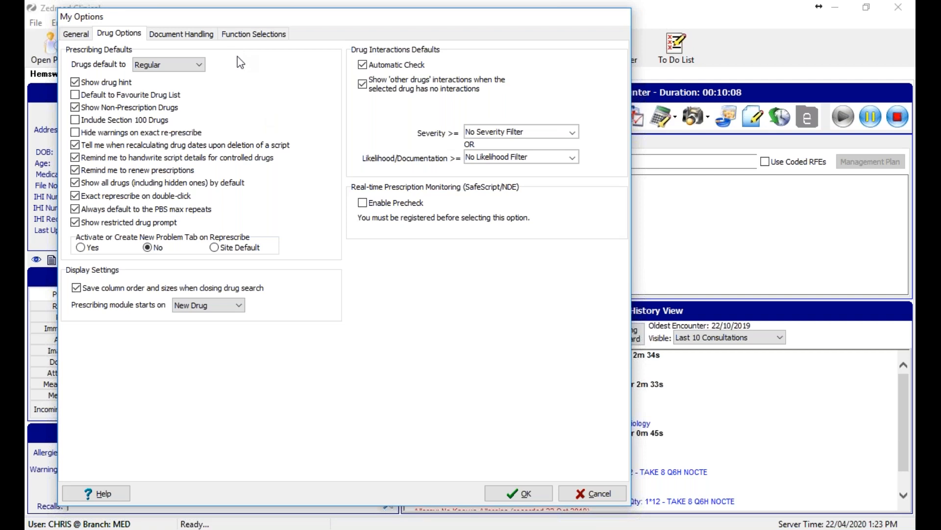
{"action": "left_click_drag", "start_coordinate": [329, 19], "coordinate": [297, 195]}
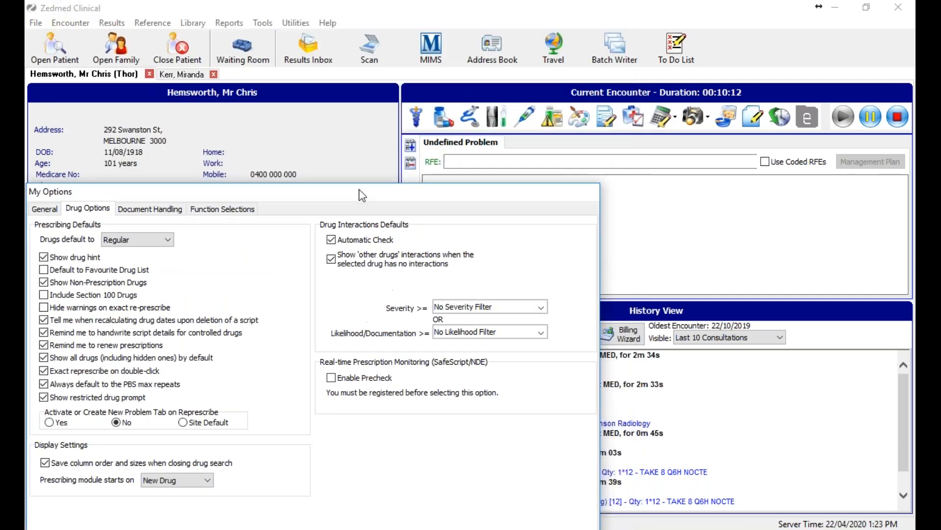
{"action": "left_click_drag", "start_coordinate": [358, 204], "coordinate": [448, 45]}
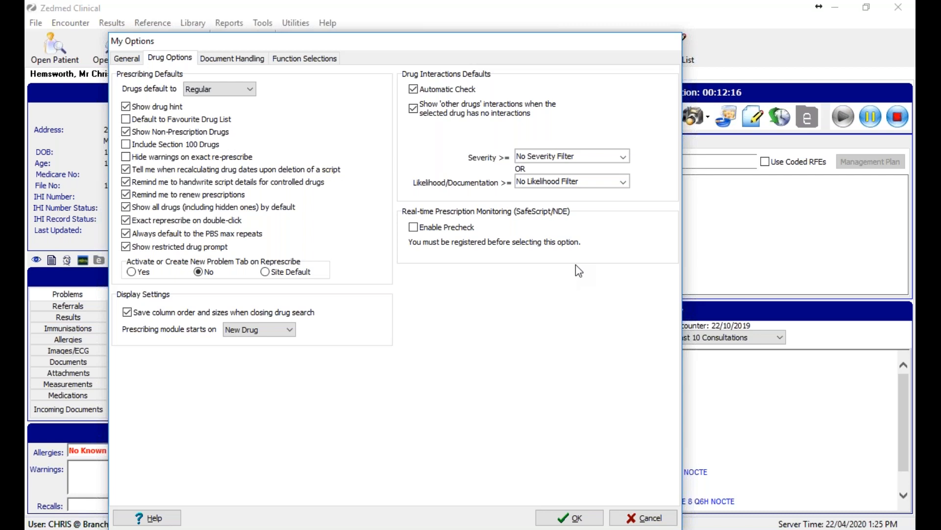
{"action": "left_click", "coordinate": [262, 59]}
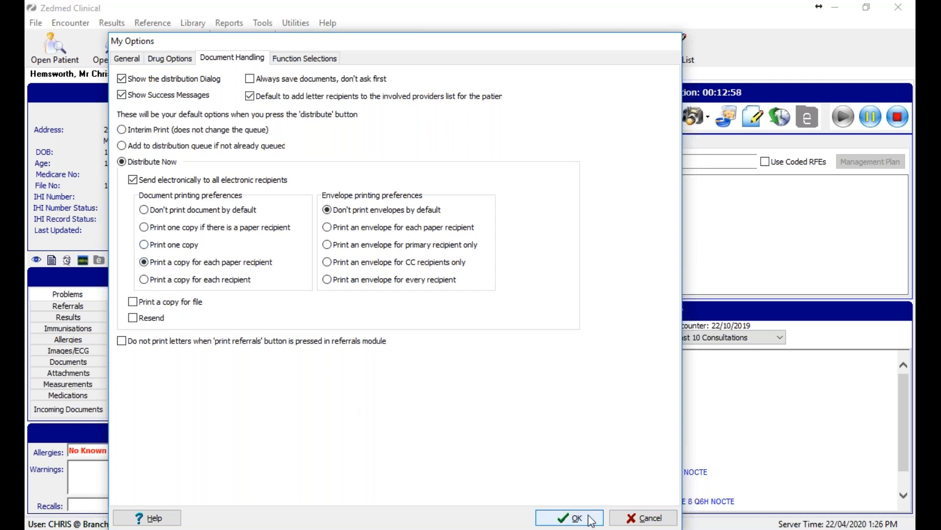
{"action": "left_click", "coordinate": [616, 521]}
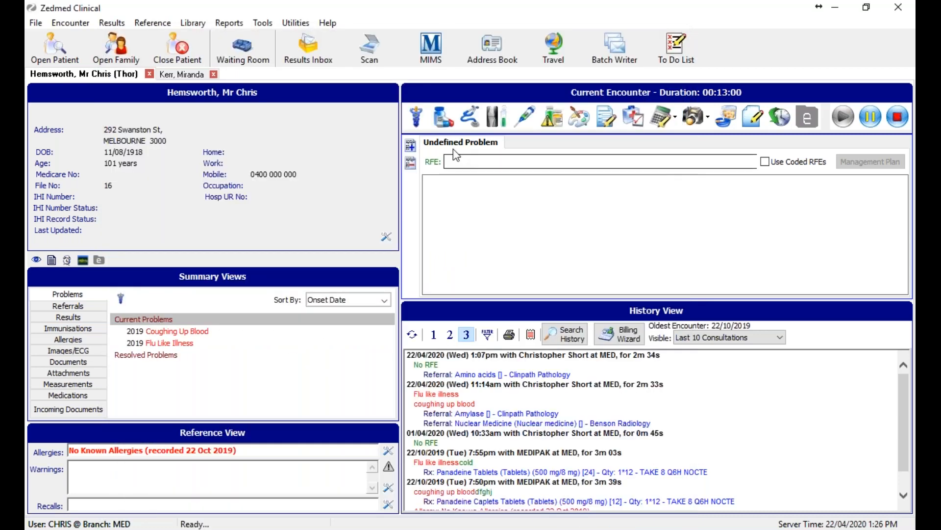
Step: Open the patient's referrals, examine the new Referral Letter form, and close it without creating a letter
{"action": "left_click", "coordinate": [498, 122]}
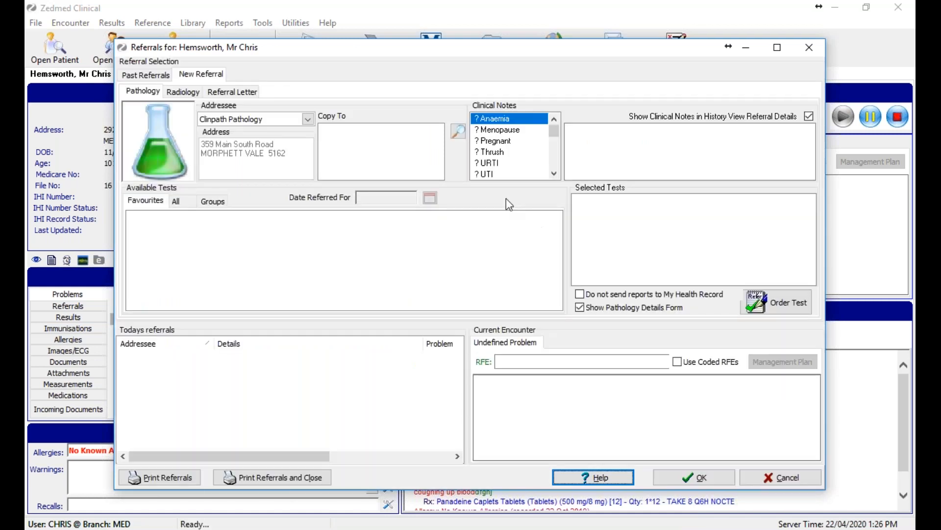
{"action": "left_click", "coordinate": [247, 92]}
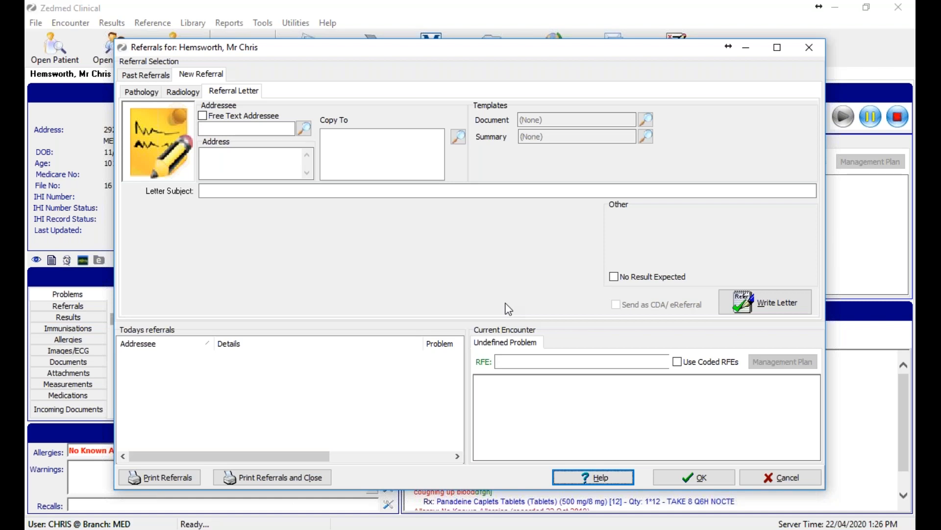
{"action": "left_click", "coordinate": [752, 476]}
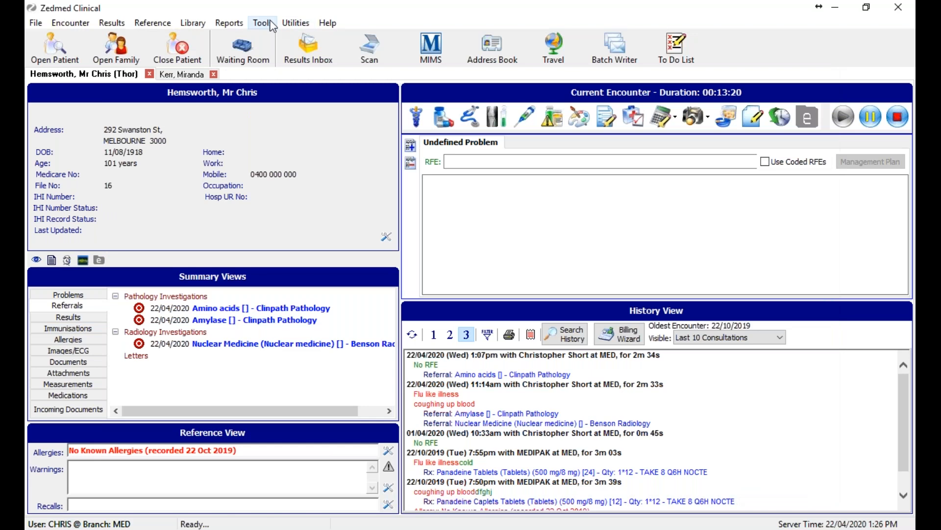
Step: Reopen My Options and examine the Document Handling defaults for distribution, document printing and envelope printing
{"action": "left_click", "coordinate": [272, 26]}
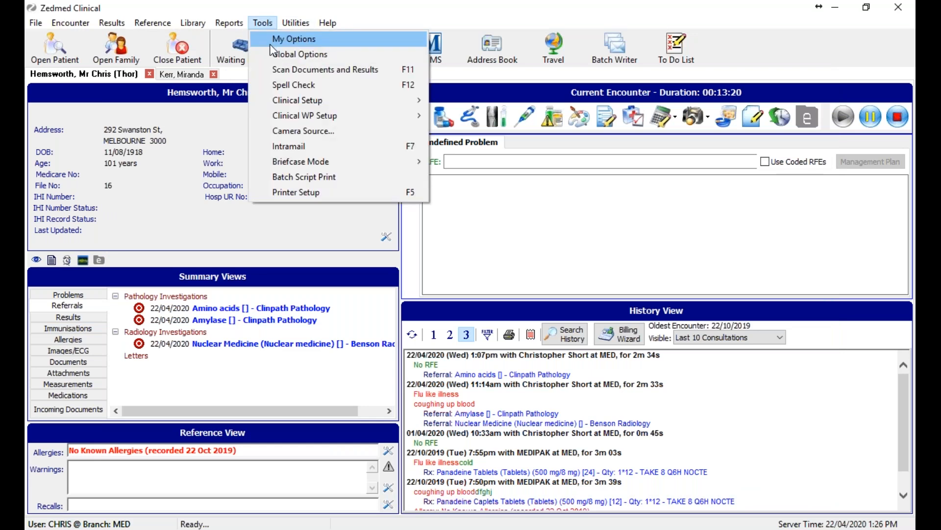
{"action": "left_click", "coordinate": [271, 42]}
{"action": "left_click", "coordinate": [232, 58]}
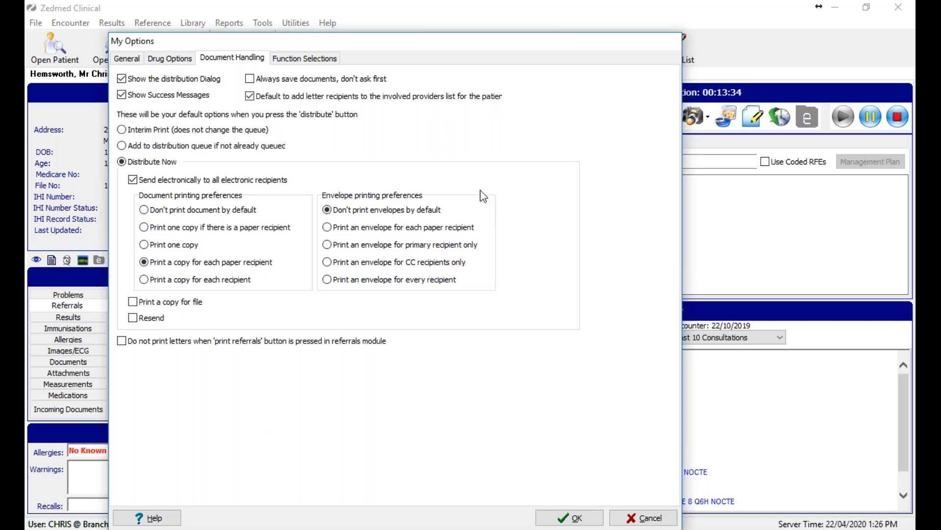
Step: Compare the Function Selections in My Options with the Current Encounter toolbar, keeping both visible
{"action": "left_click", "coordinate": [318, 59]}
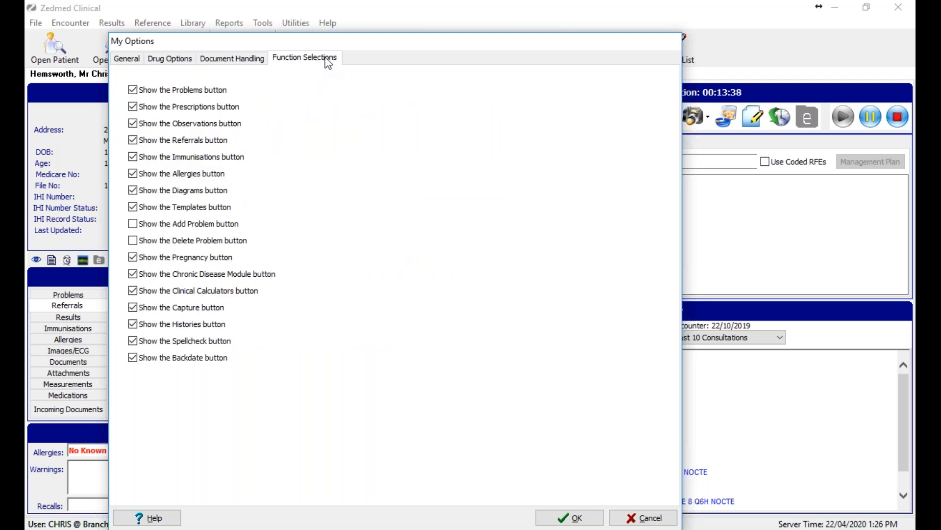
{"action": "left_click_drag", "start_coordinate": [360, 46], "coordinate": [368, 208]}
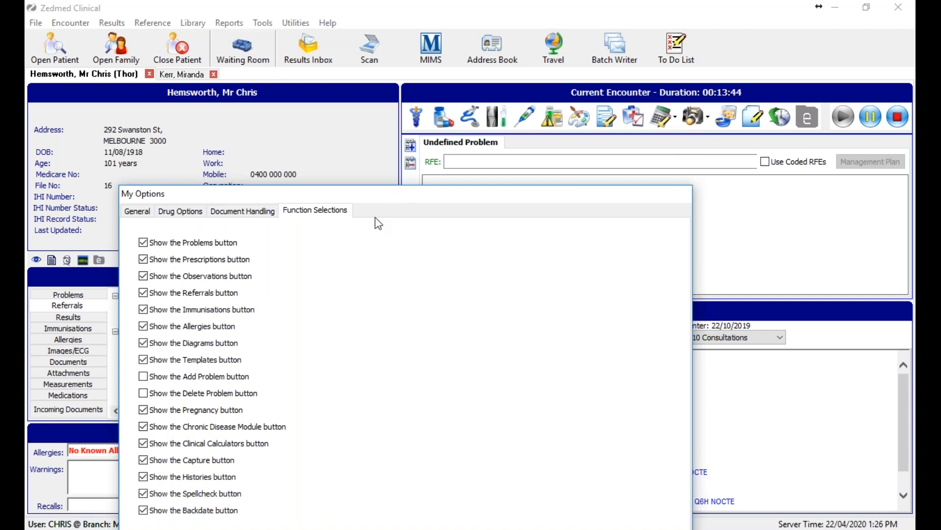
{"action": "left_click_drag", "start_coordinate": [364, 194], "coordinate": [381, 176]}
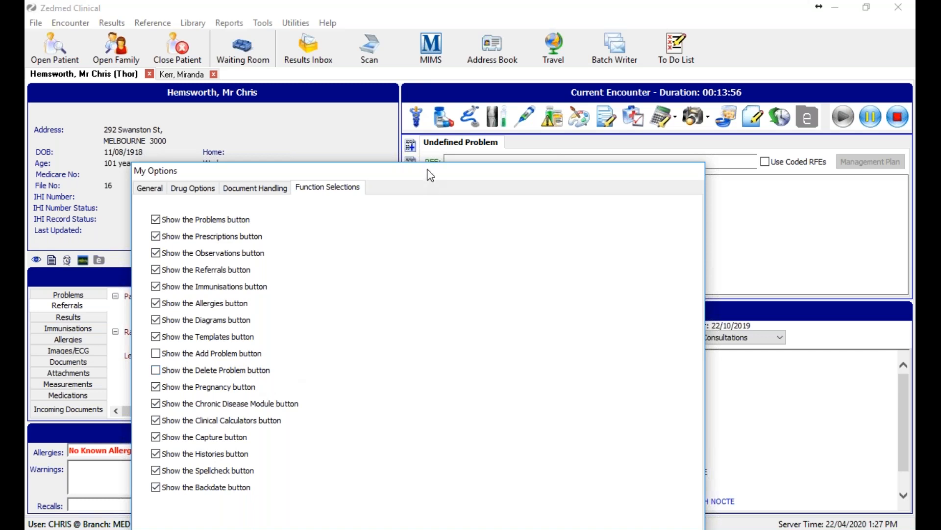
{"action": "left_click_drag", "start_coordinate": [433, 177], "coordinate": [443, 196]}
{"action": "left_click_drag", "start_coordinate": [454, 200], "coordinate": [473, 164]}
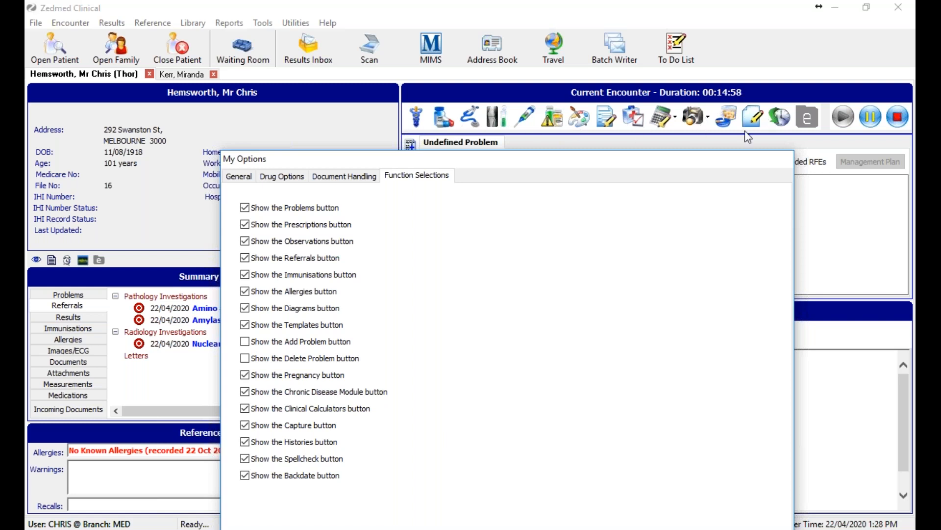
Step: Review the Drug Options and General settings again, and close My Options without saving
{"action": "left_click", "coordinate": [296, 180]}
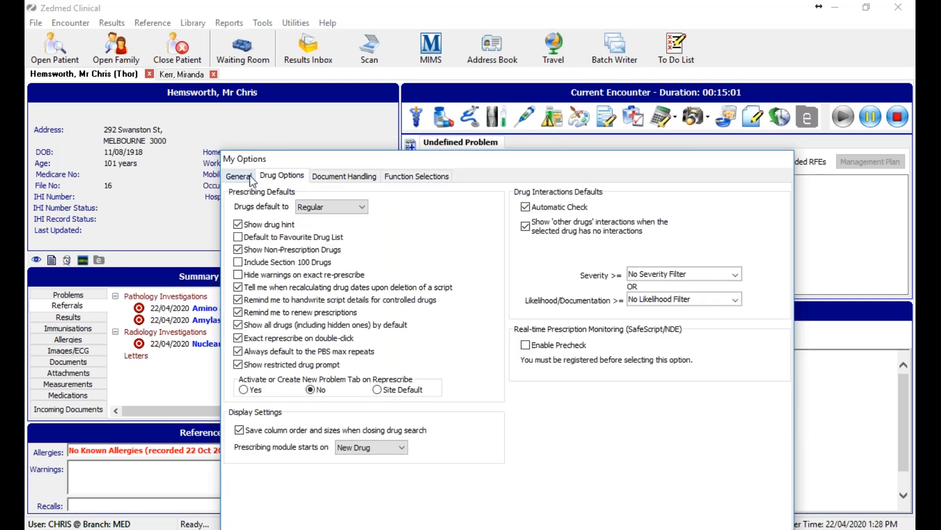
{"action": "left_click", "coordinate": [250, 178]}
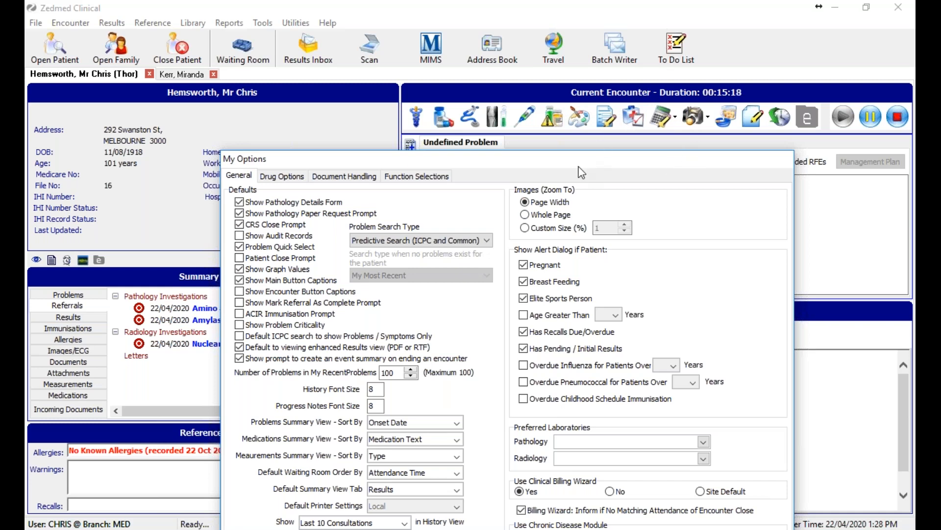
{"action": "left_click_drag", "start_coordinate": [577, 167], "coordinate": [486, 49]}
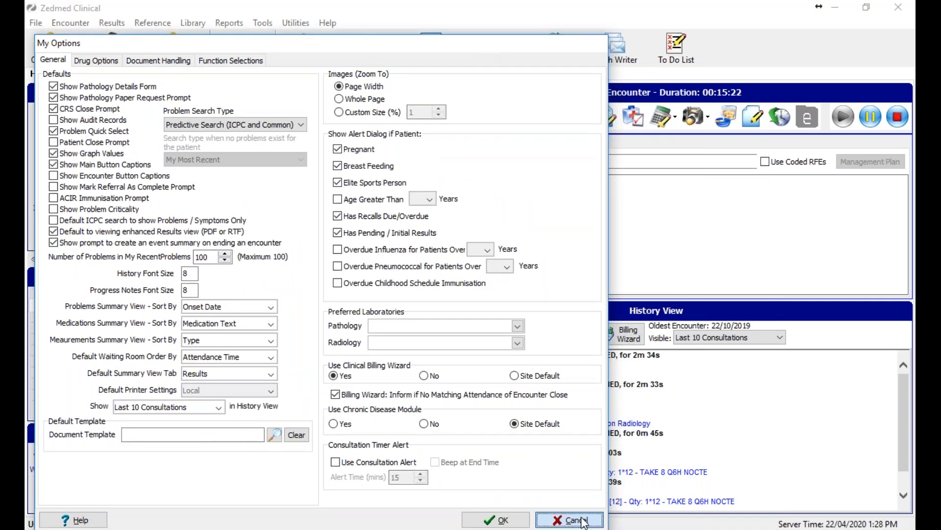
{"action": "left_click", "coordinate": [583, 521]}
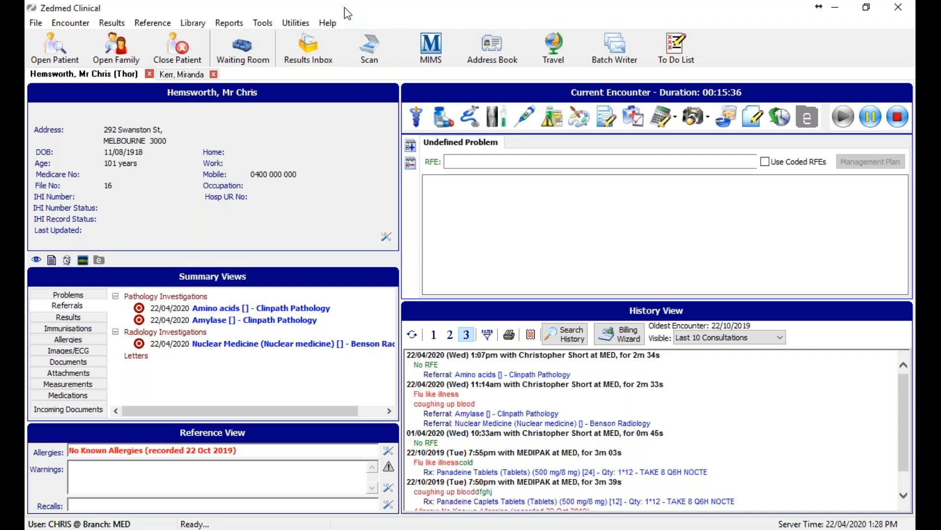
Step: Examine the General settings in Global Options alongside the current encounter, and close Global Options without saving
{"action": "left_click", "coordinate": [262, 27]}
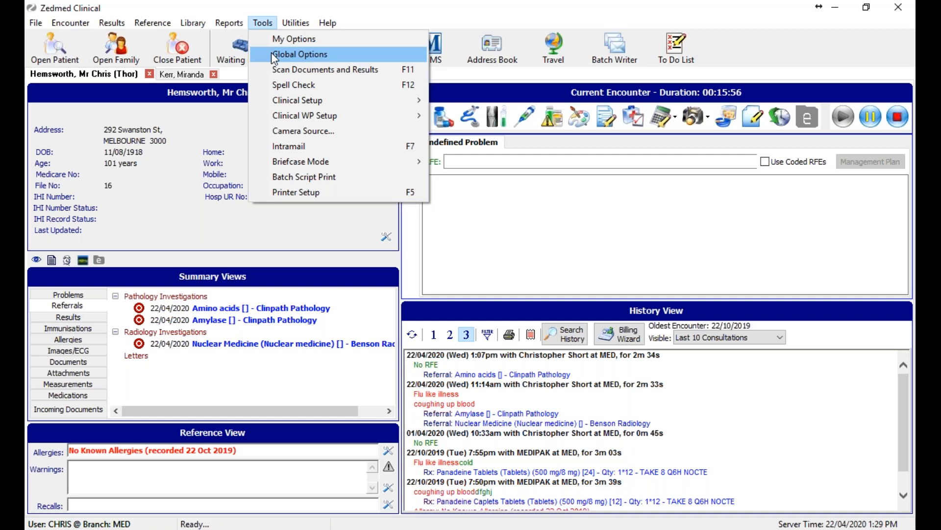
{"action": "left_click", "coordinate": [271, 53]}
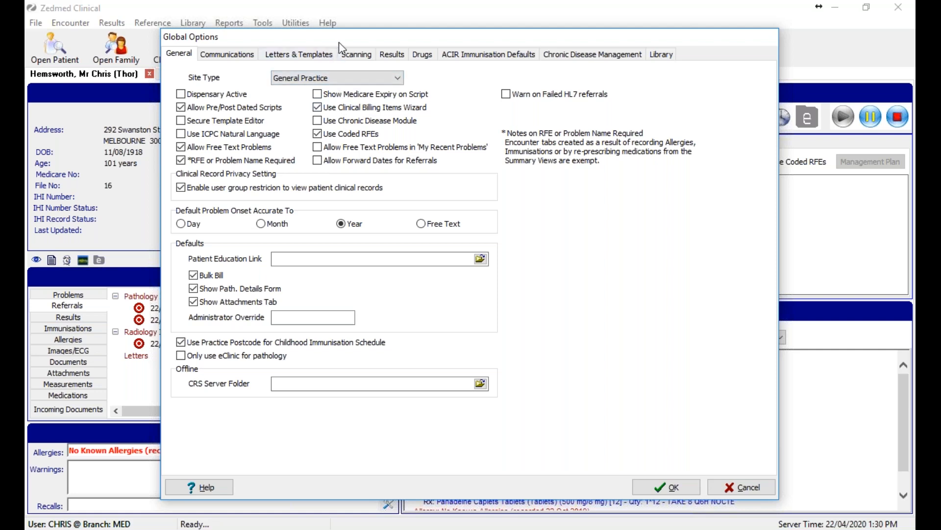
{"action": "left_click_drag", "start_coordinate": [340, 42], "coordinate": [359, 67]}
{"action": "left_click_drag", "start_coordinate": [382, 98], "coordinate": [448, 224]}
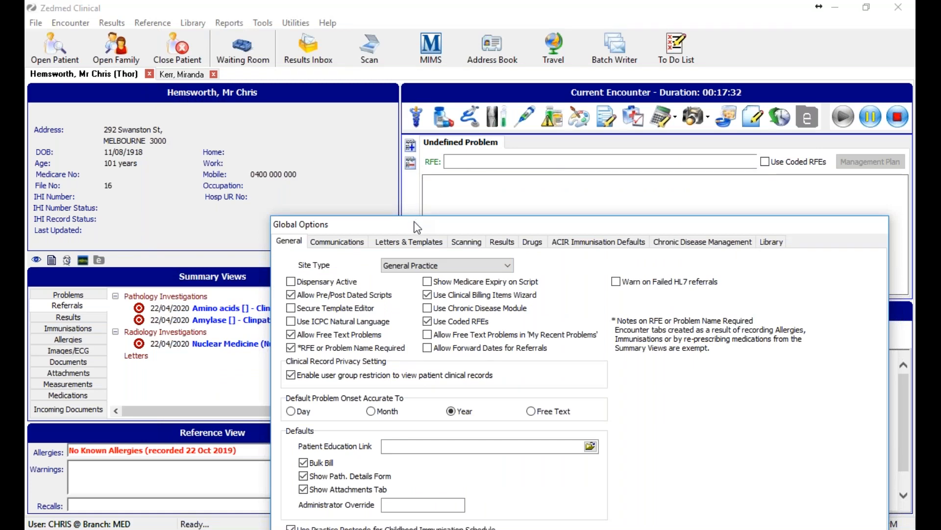
{"action": "left_click_drag", "start_coordinate": [411, 220], "coordinate": [273, 108]}
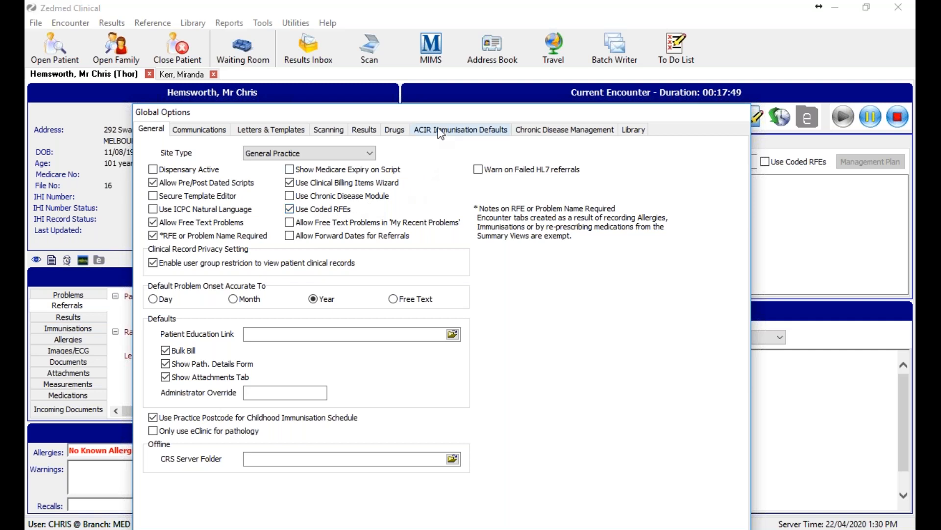
{"action": "left_click_drag", "start_coordinate": [425, 121], "coordinate": [382, 226]}
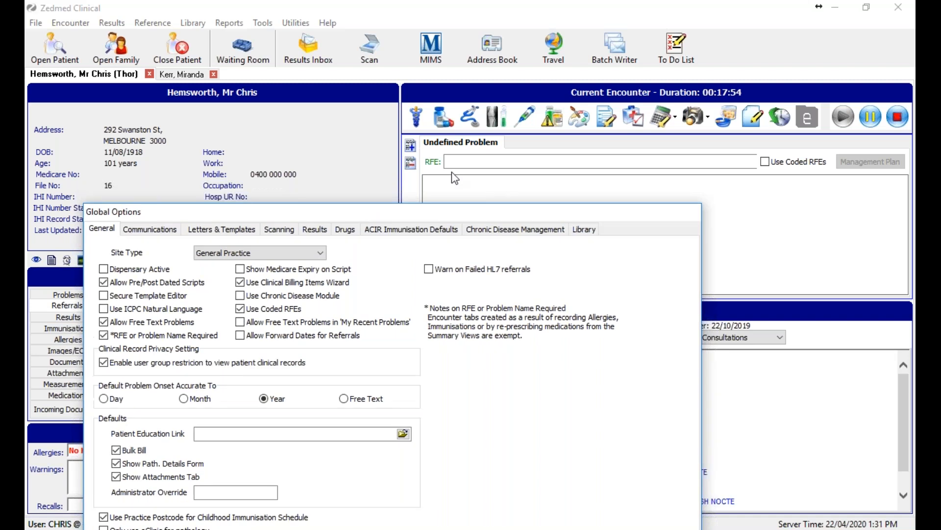
{"action": "left_click_drag", "start_coordinate": [415, 219], "coordinate": [472, 210]}
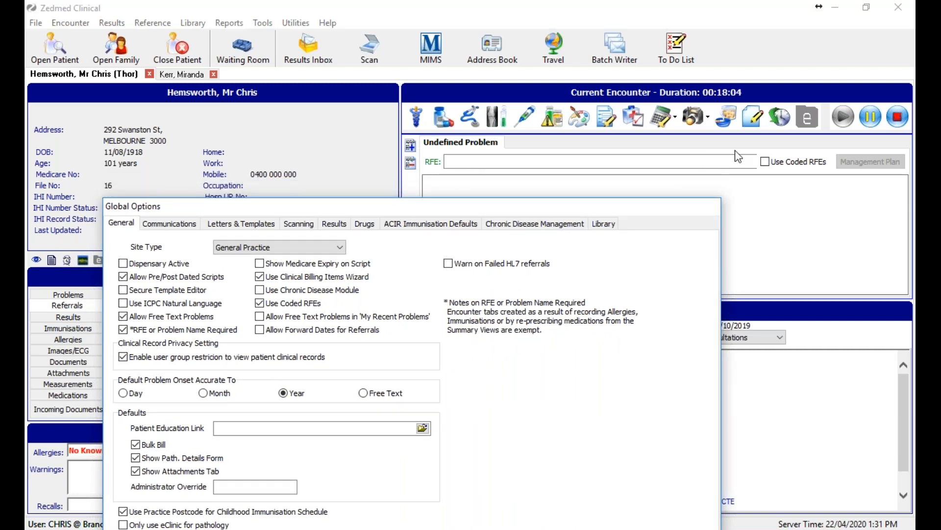
{"action": "left_click_drag", "start_coordinate": [595, 210], "coordinate": [633, 117]}
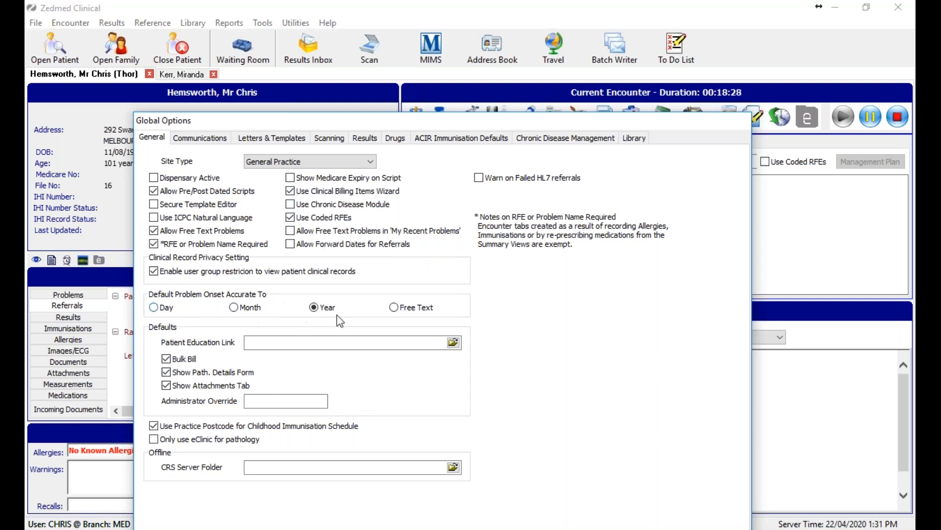
{"action": "left_click_drag", "start_coordinate": [686, 130], "coordinate": [593, 48]}
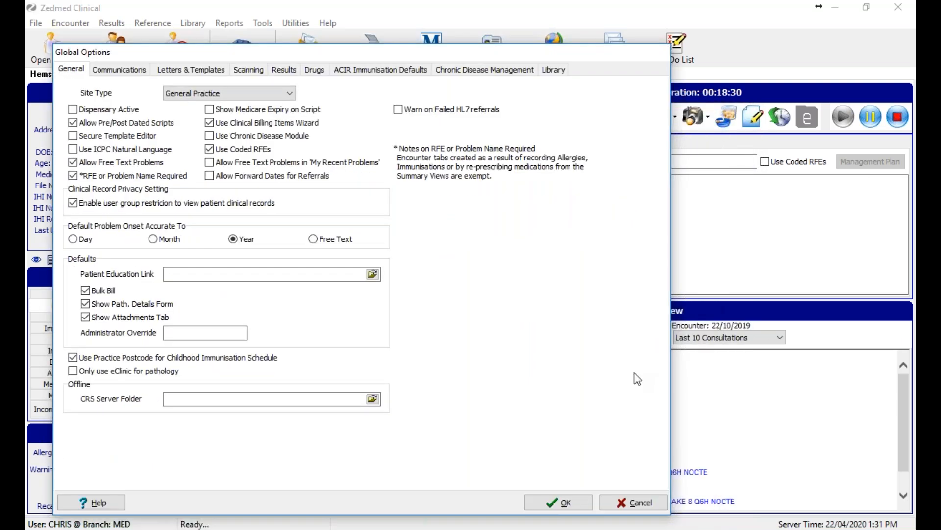
{"action": "left_click", "coordinate": [634, 502]}
Step: Open problem definition for the current encounter, filter the predictive search list by "dia", and highlight Cardiac arrest
{"action": "left_click", "coordinate": [543, 273]}
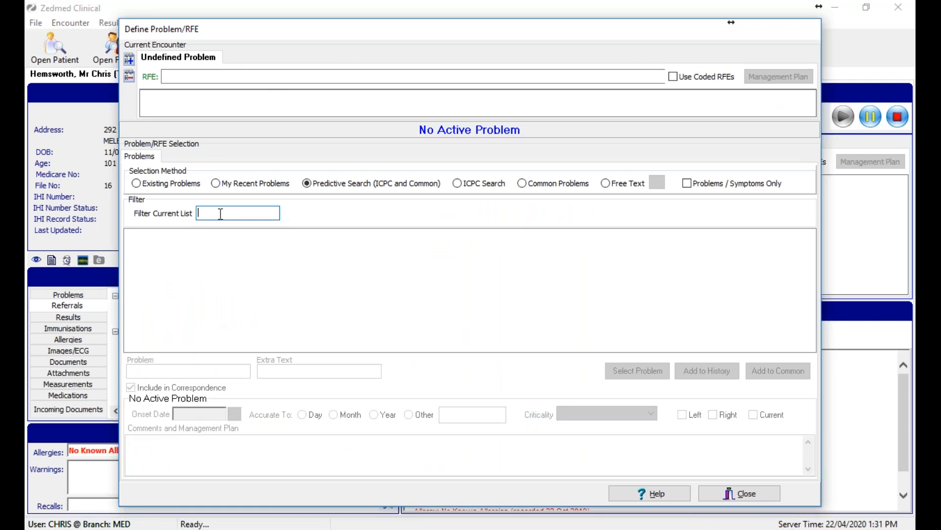
{"action": "type", "text": "dia"}
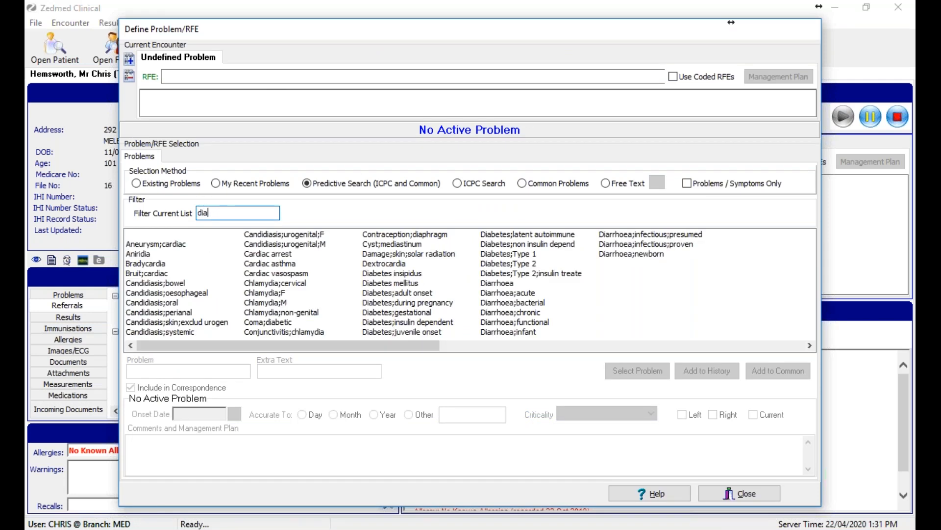
{"action": "left_click", "coordinate": [283, 256]}
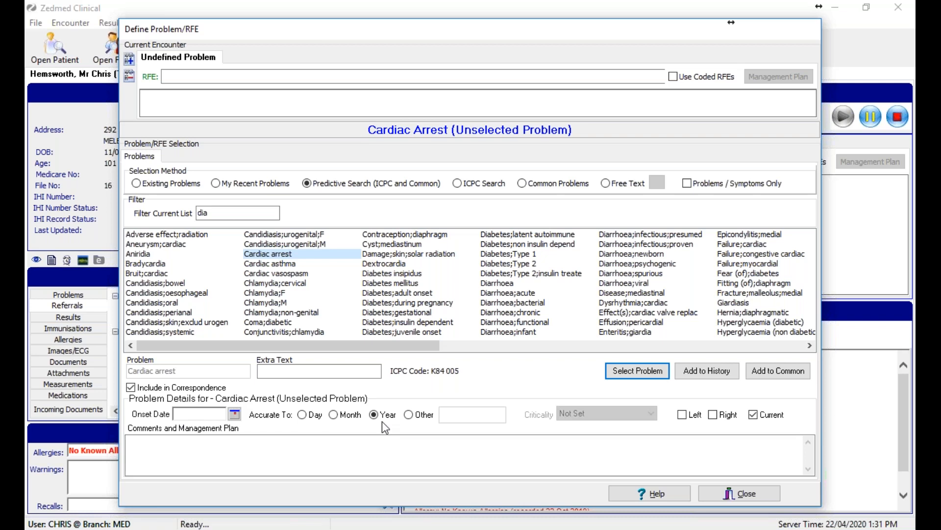
Step: Try the Year and Day accuracy options for the Cardiac arrest onset date, and close the problem definition without selecting the problem
{"action": "left_click", "coordinate": [177, 415]}
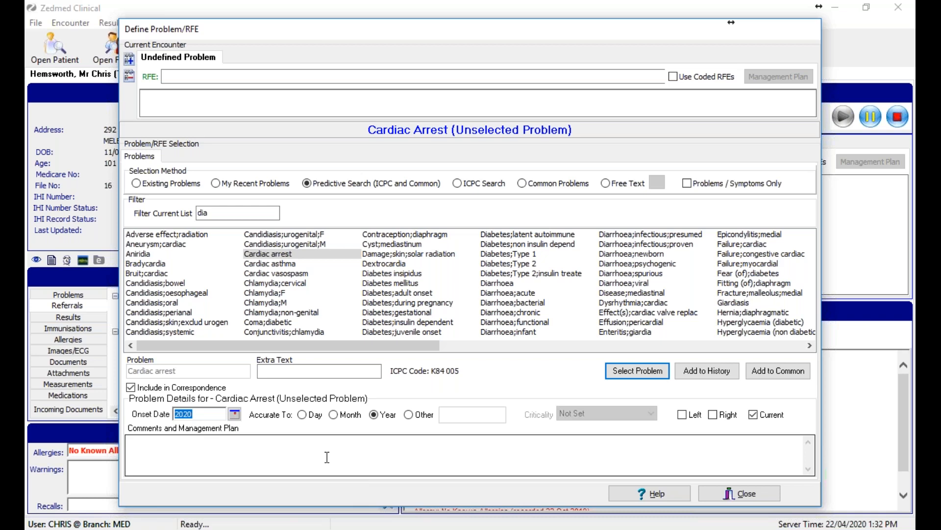
{"action": "left_click", "coordinate": [303, 416]}
{"action": "left_click", "coordinate": [371, 418]}
{"action": "left_click", "coordinate": [302, 415]}
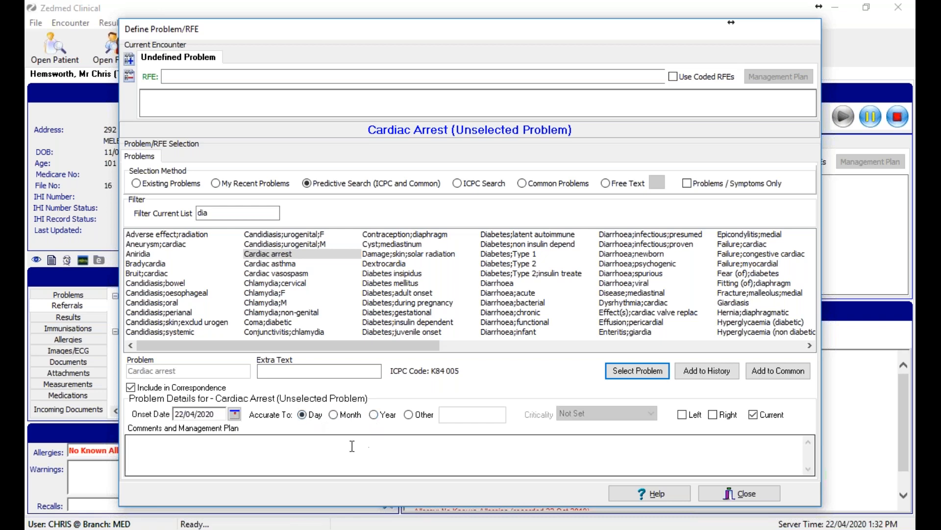
{"action": "left_click", "coordinate": [748, 493]}
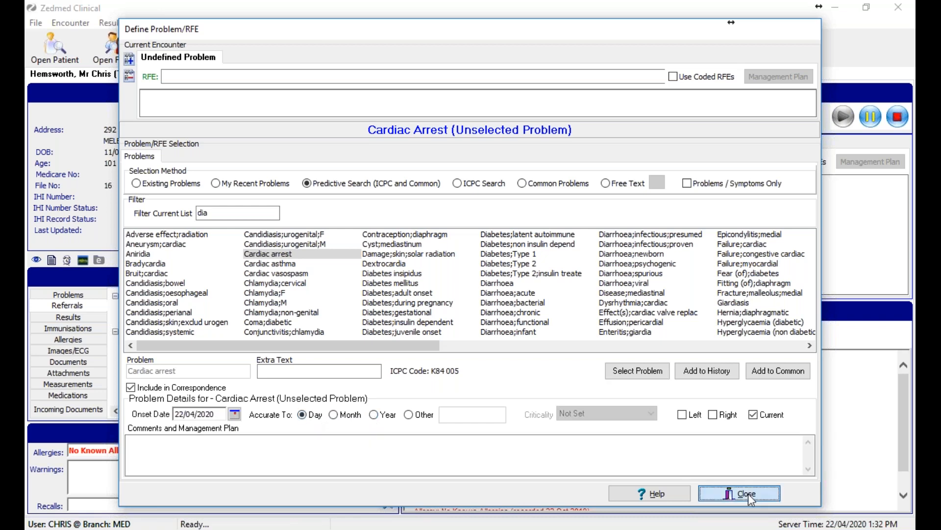
{"action": "left_click", "coordinate": [554, 331]}
Step: Reopen Global Options and examine the General settings and the Communications settings for general defaults, SMD and My Health Record, and messaging providers
{"action": "left_click", "coordinate": [263, 23]}
{"action": "left_click", "coordinate": [276, 54]}
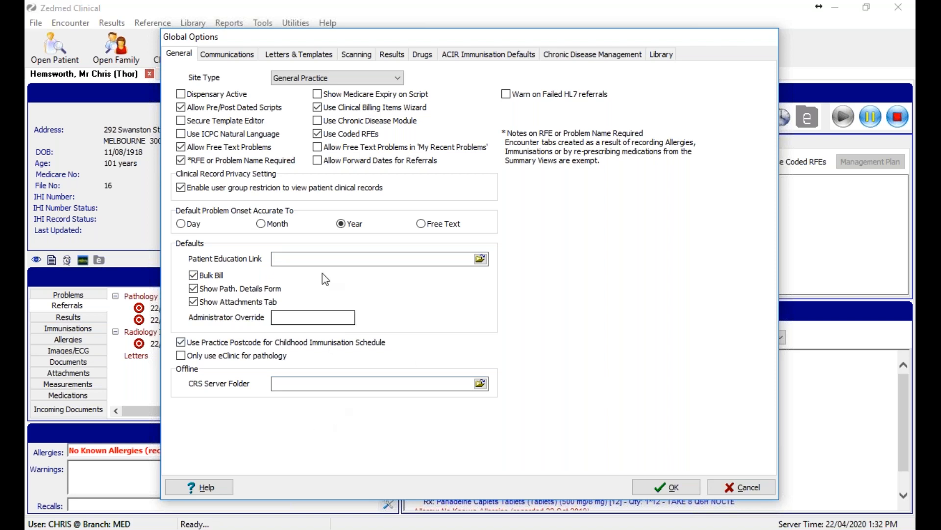
{"action": "left_click", "coordinate": [241, 57]}
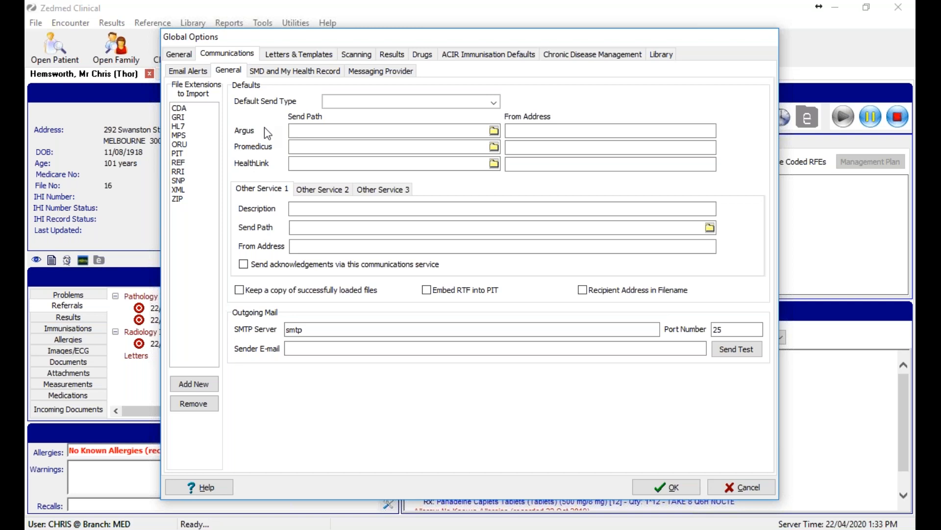
{"action": "left_click", "coordinate": [277, 73]}
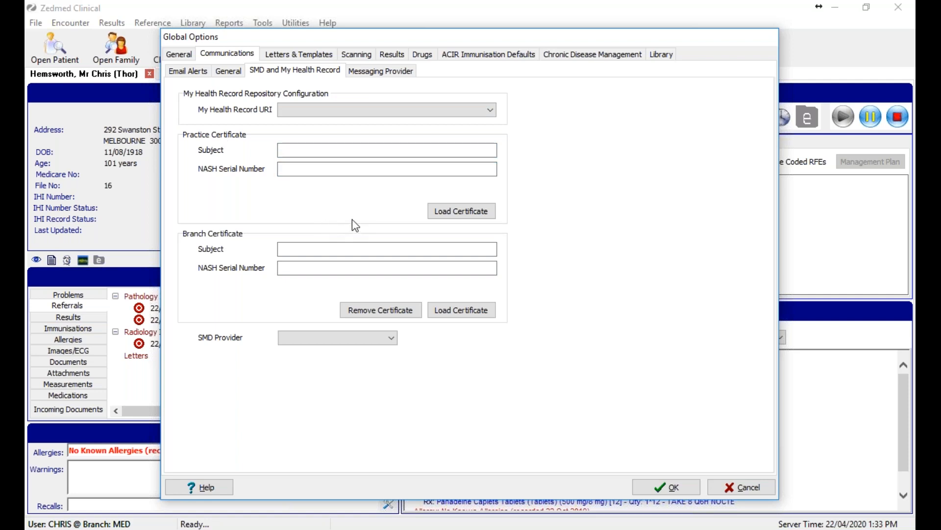
{"action": "left_click", "coordinate": [387, 71]}
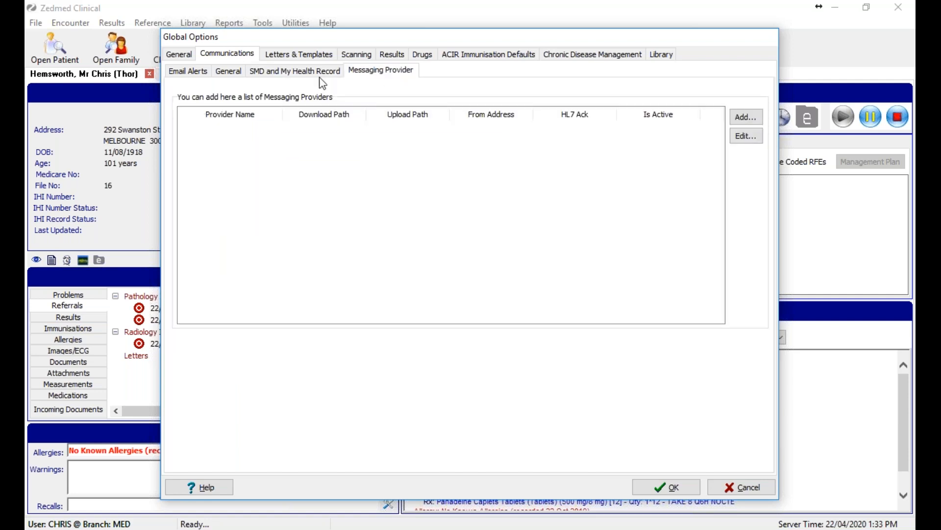
Step: Examine the Letters & Templates settings and browse the templates available as default document template, cancelling without a change
{"action": "left_click", "coordinate": [306, 56]}
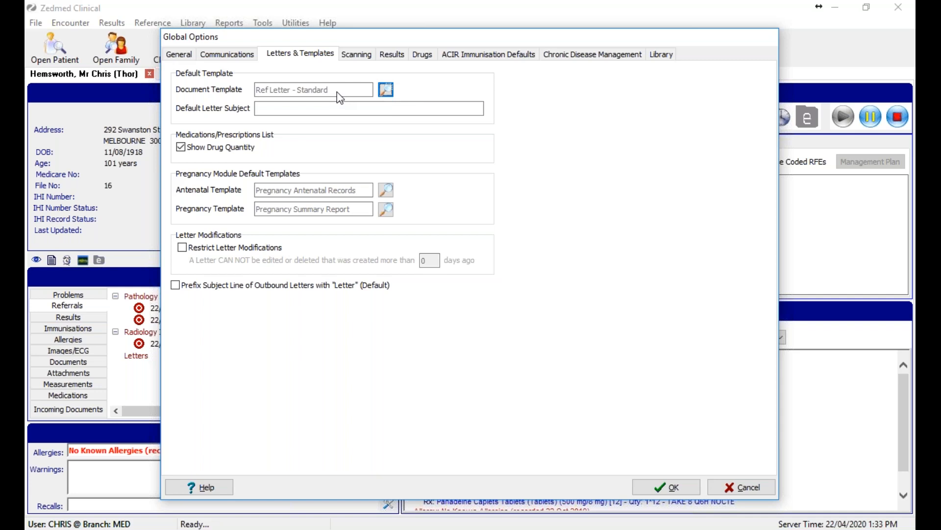
{"action": "left_click", "coordinate": [386, 89]}
{"action": "left_click_drag", "start_coordinate": [413, 105], "coordinate": [512, 91]}
{"action": "left_click_drag", "start_coordinate": [399, 94], "coordinate": [520, 92]}
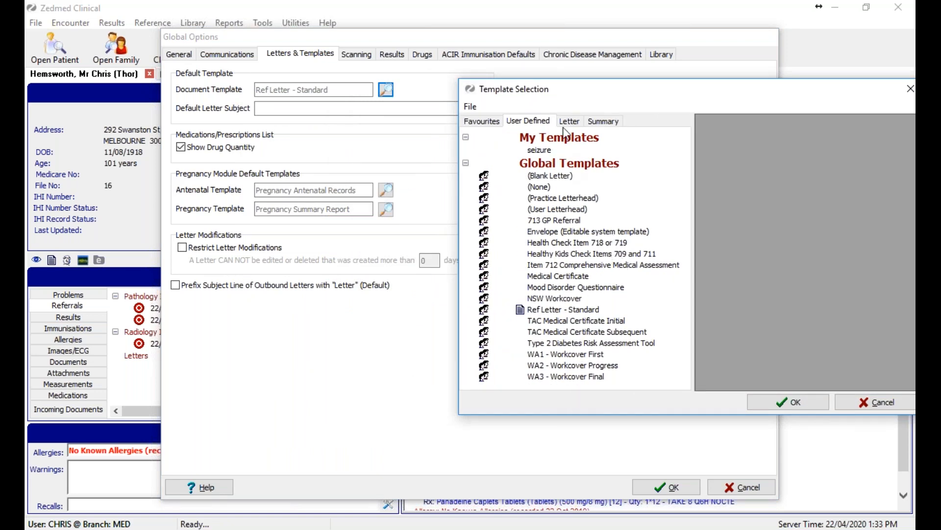
{"action": "left_click_drag", "start_coordinate": [618, 93], "coordinate": [454, 124]}
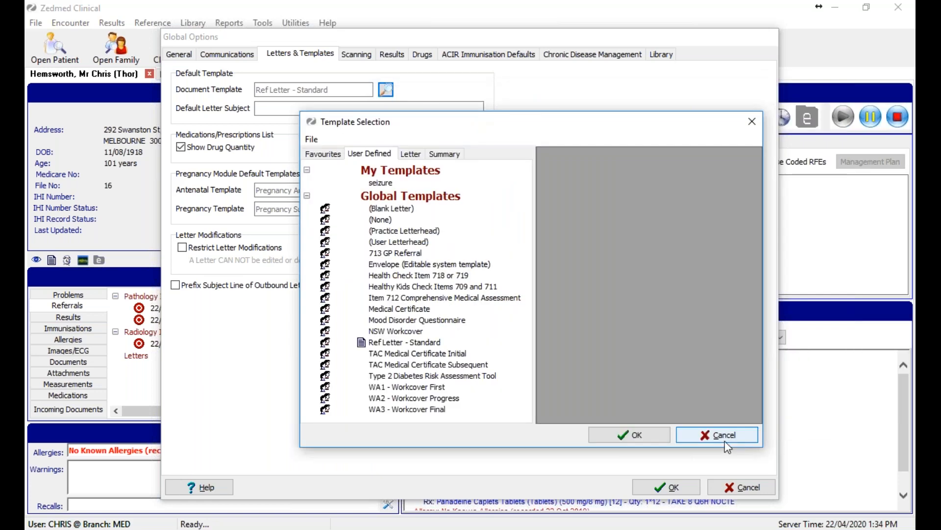
{"action": "left_click", "coordinate": [729, 436]}
Step: Enter "Type condition name here" as the default letter subject and clear it again
{"action": "left_click", "coordinate": [301, 108]}
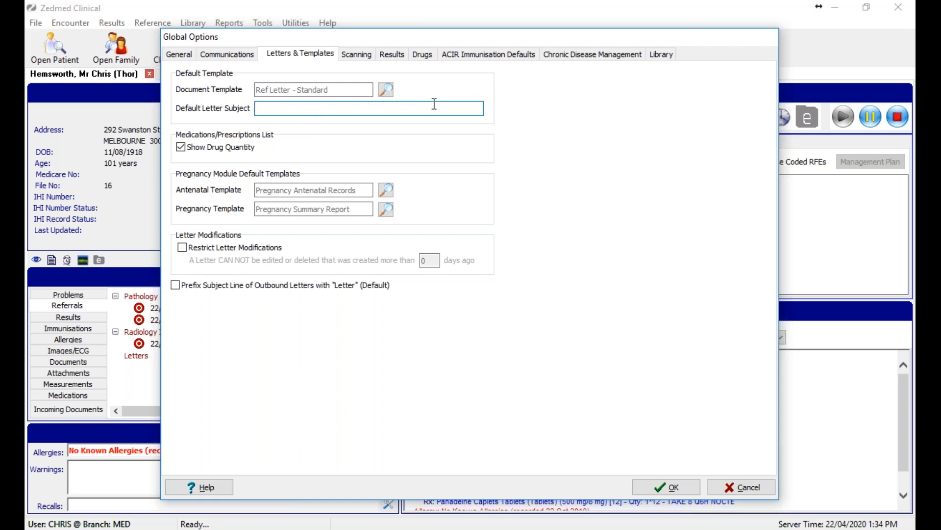
{"action": "type", "text": "Type condition name here"}
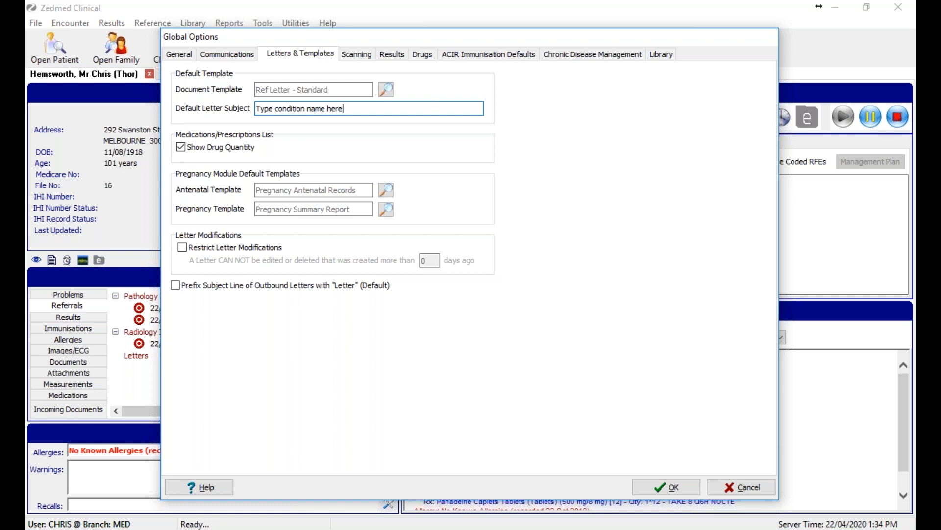
{"action": "key", "text": "BackSpace"}
{"action": "key", "text": "BackSpace"}
{"action": "key", "text": "BackSpace"}
{"action": "key", "text": "BackSpace"}
{"action": "key", "text": "BackSpace"}
{"action": "key", "text": "BackSpace"}
{"action": "key", "text": "BackSpace"}
{"action": "key", "text": "BackSpace"}
{"action": "key", "text": "BackSpace"}
{"action": "key", "text": "BackSpace"}
{"action": "key", "text": "BackSpace"}
{"action": "key", "text": "BackSpace"}
{"action": "key", "text": "BackSpace"}
{"action": "key", "text": "BackSpace"}
{"action": "key", "text": "BackSpace"}
{"action": "key", "text": "BackSpace"}
{"action": "key", "text": "BackSpace"}
{"action": "key", "text": "BackSpace"}
{"action": "key", "text": "BackSpace"}
{"action": "key", "text": "BackSpace"}
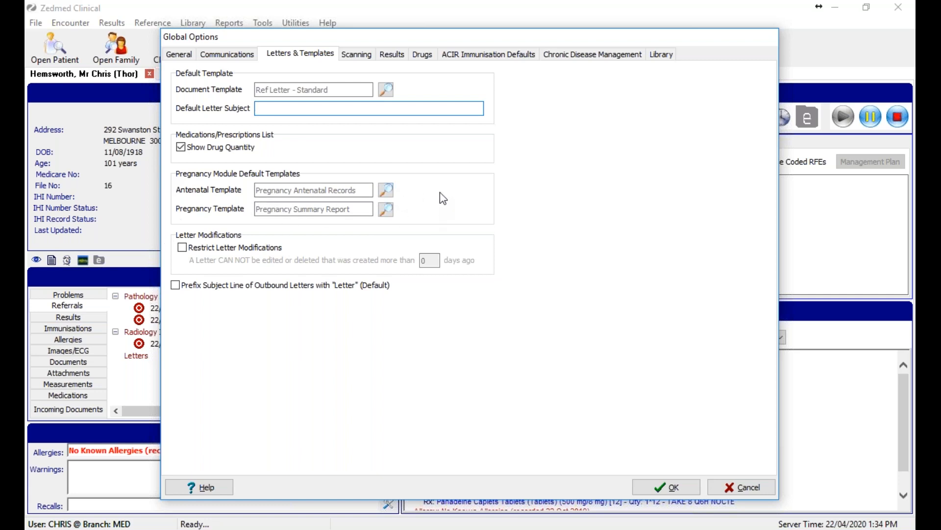
Step: Examine the Scanning, Results Importing and Results settings, and close Global Options without saving
{"action": "left_click", "coordinate": [357, 54]}
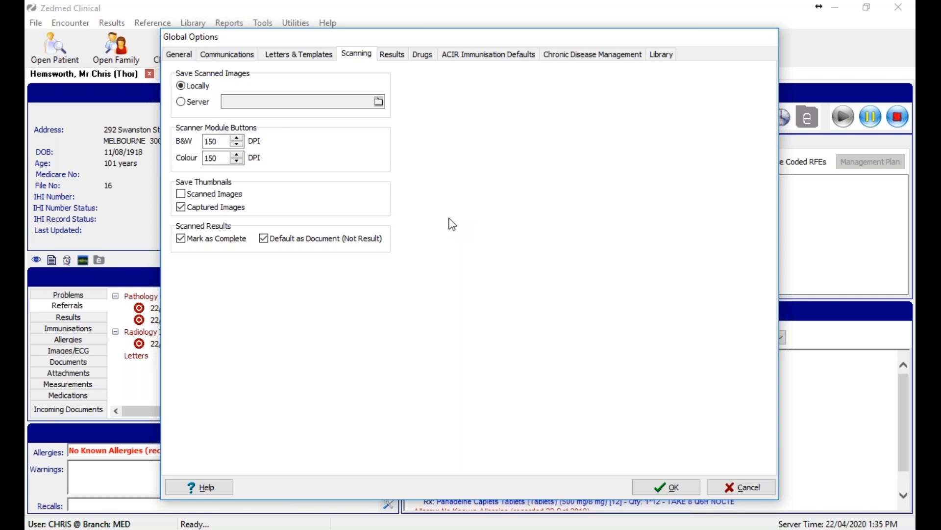
{"action": "left_click", "coordinate": [399, 60]}
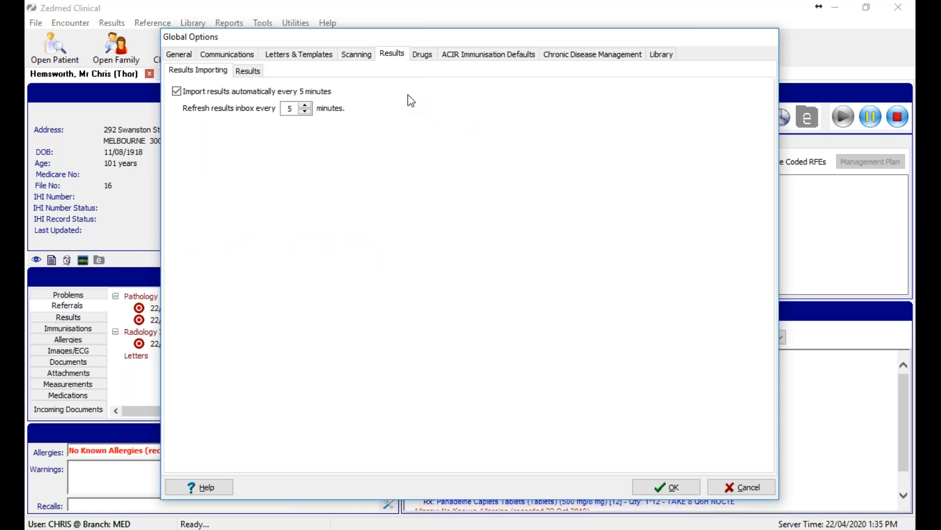
{"action": "left_click_drag", "start_coordinate": [394, 37], "coordinate": [393, 118]}
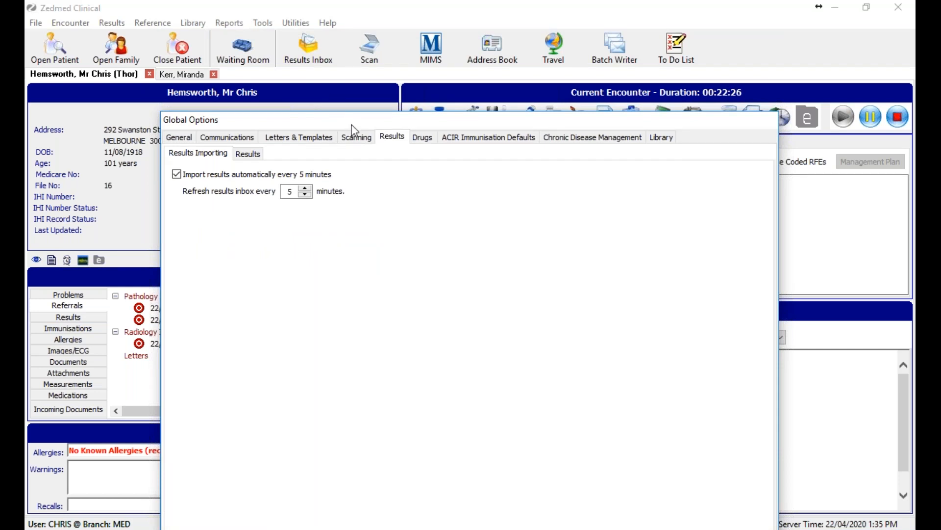
{"action": "left_click_drag", "start_coordinate": [349, 121], "coordinate": [332, 86]}
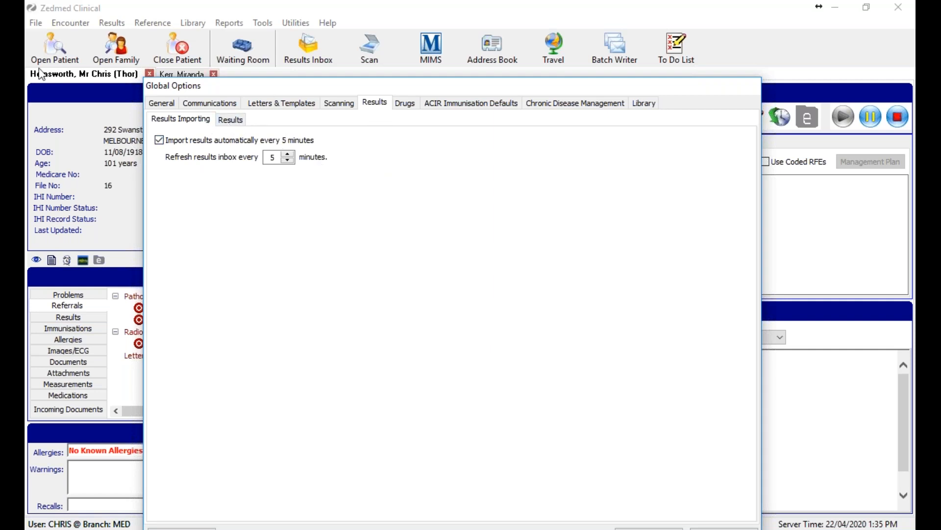
{"action": "left_click", "coordinate": [243, 120]}
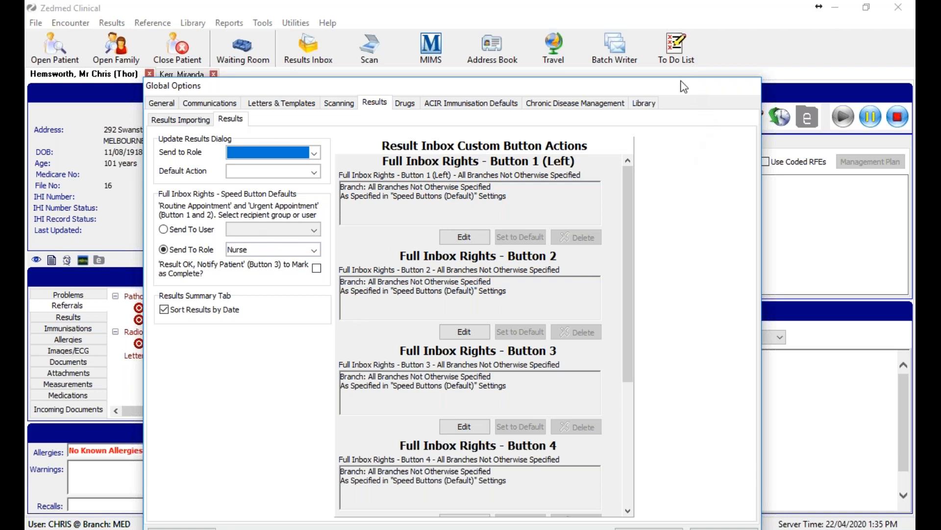
{"action": "left_click_drag", "start_coordinate": [684, 87], "coordinate": [642, 32]}
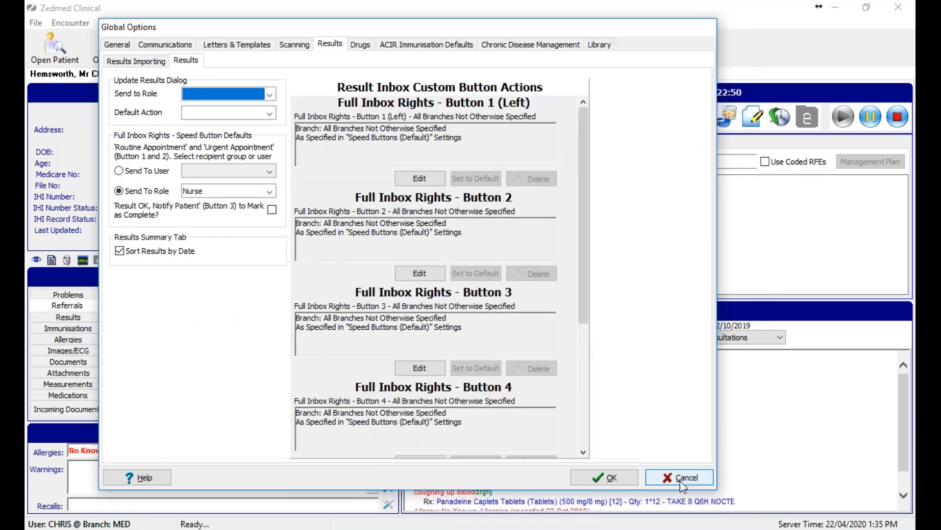
{"action": "left_click", "coordinate": [681, 482]}
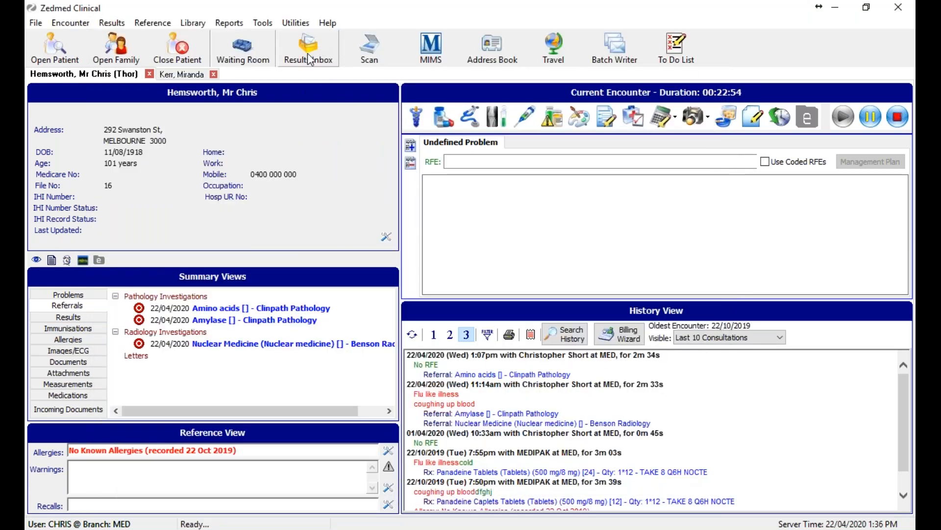
Step: Open the Results Inbox, enlarge the result preview area, and open the listed result for updating
{"action": "left_click", "coordinate": [323, 60]}
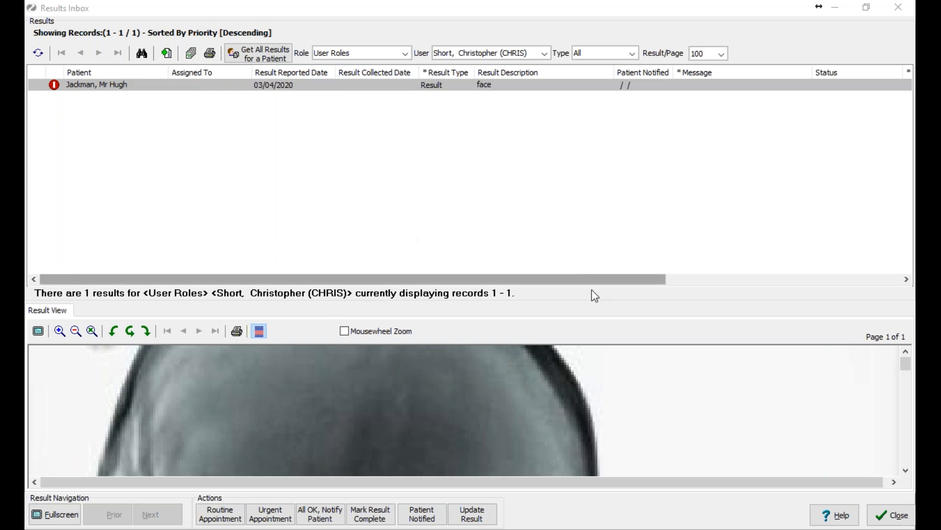
{"action": "left_click_drag", "start_coordinate": [588, 300], "coordinate": [586, 187]}
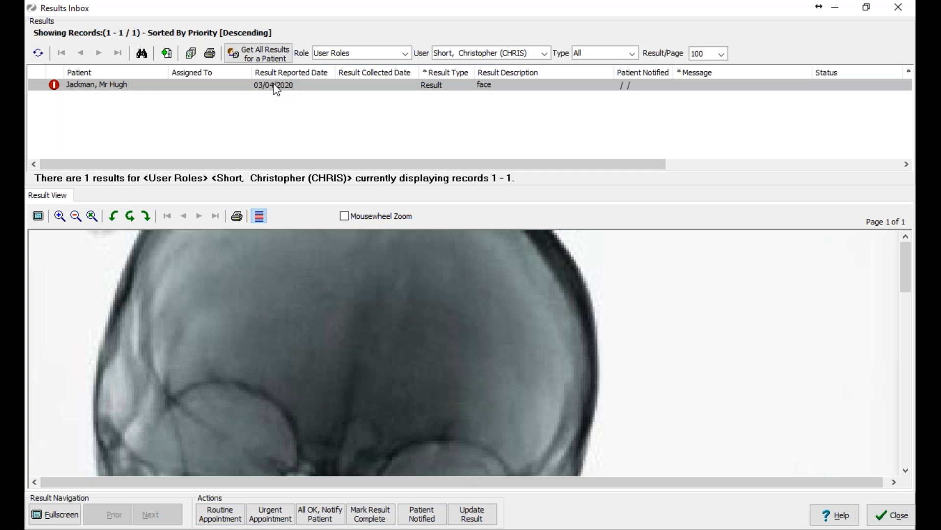
{"action": "right_click", "coordinate": [201, 84]}
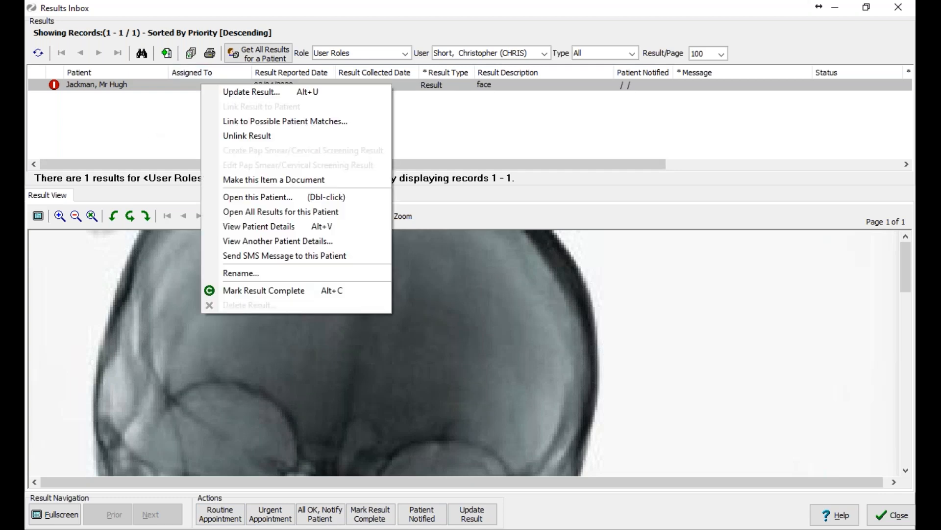
{"action": "left_click", "coordinate": [225, 92]}
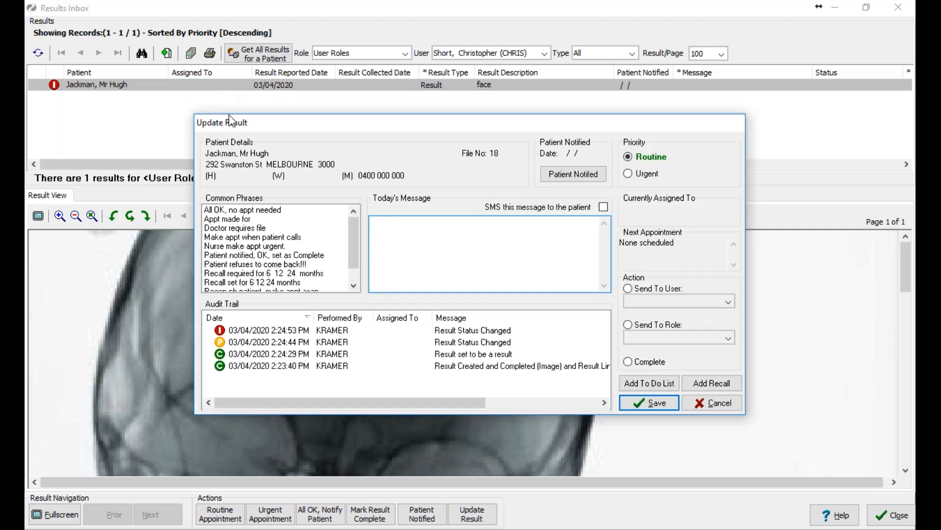
Step: Review the message field and the recipients offered for sending the result to a user or to a role
{"action": "left_click", "coordinate": [517, 219]}
{"action": "left_click", "coordinate": [637, 293]}
{"action": "left_click", "coordinate": [658, 301]}
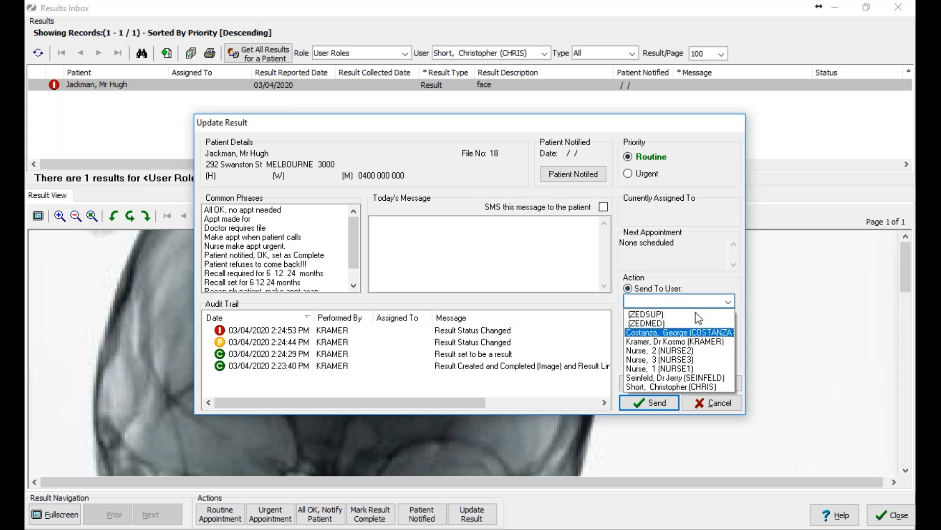
{"action": "left_click", "coordinate": [654, 303]}
{"action": "left_click", "coordinate": [634, 325]}
{"action": "left_click", "coordinate": [655, 336]}
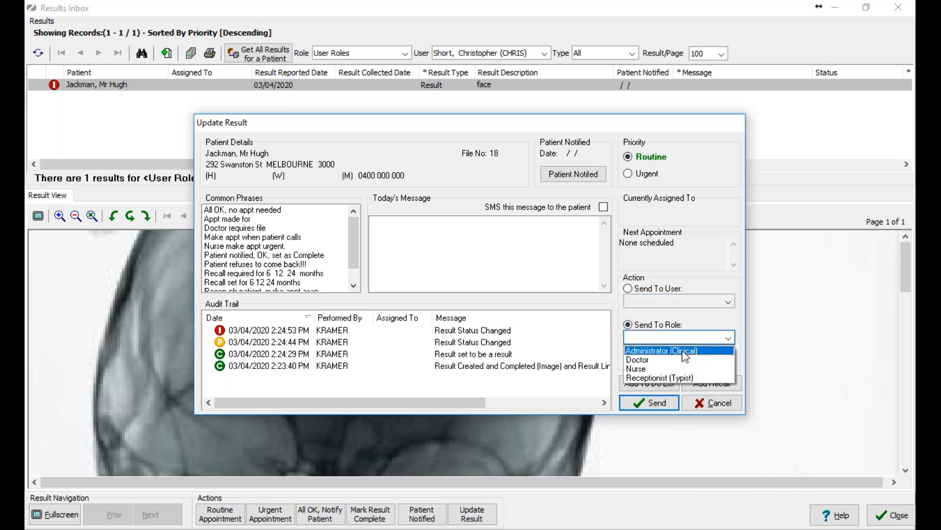
{"action": "left_click", "coordinate": [700, 264]}
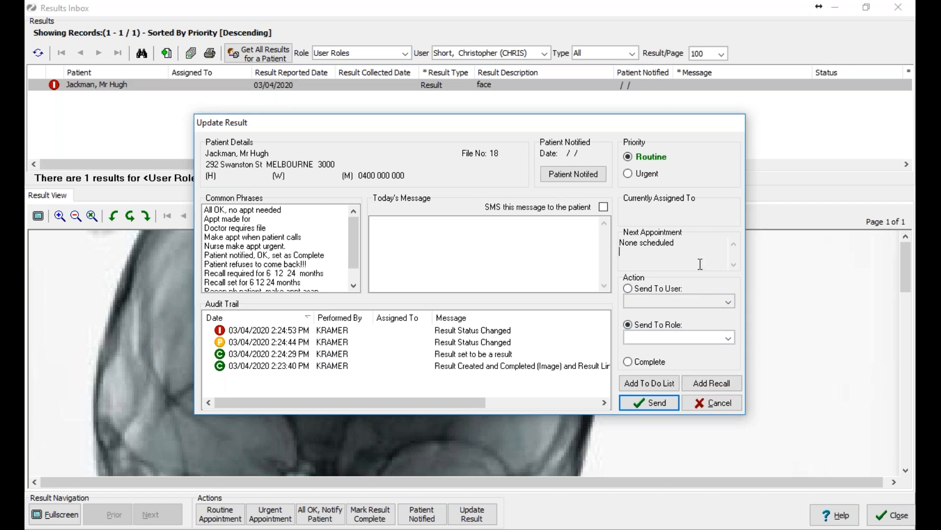
{"action": "left_click", "coordinate": [642, 289]}
{"action": "left_click", "coordinate": [494, 242]}
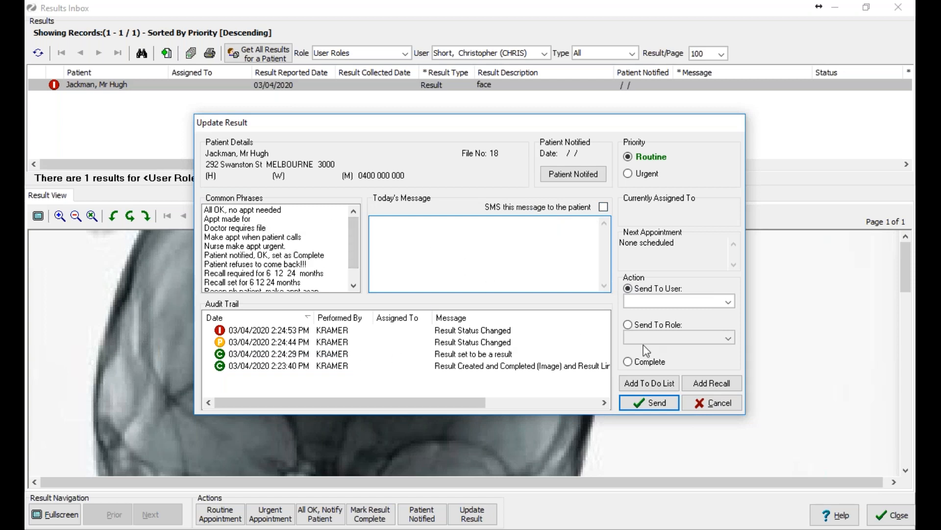
Step: Address the result to the Nurse role with the message "please make appt" and the common phrase "Nurse make appt urgent."
{"action": "left_click", "coordinate": [646, 325]}
{"action": "left_click", "coordinate": [656, 336]}
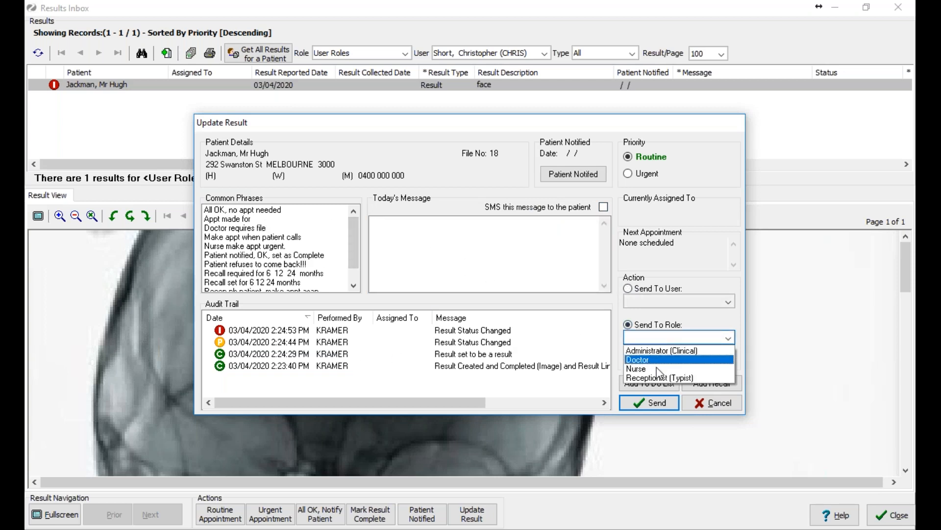
{"action": "left_click", "coordinate": [684, 266]}
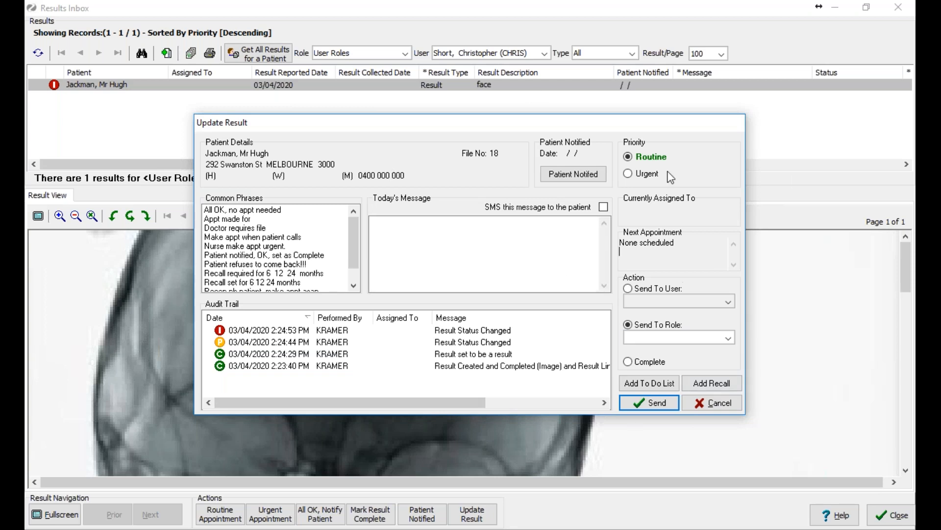
{"action": "left_click", "coordinate": [638, 336]}
{"action": "left_click", "coordinate": [640, 366]}
{"action": "left_click", "coordinate": [517, 267]}
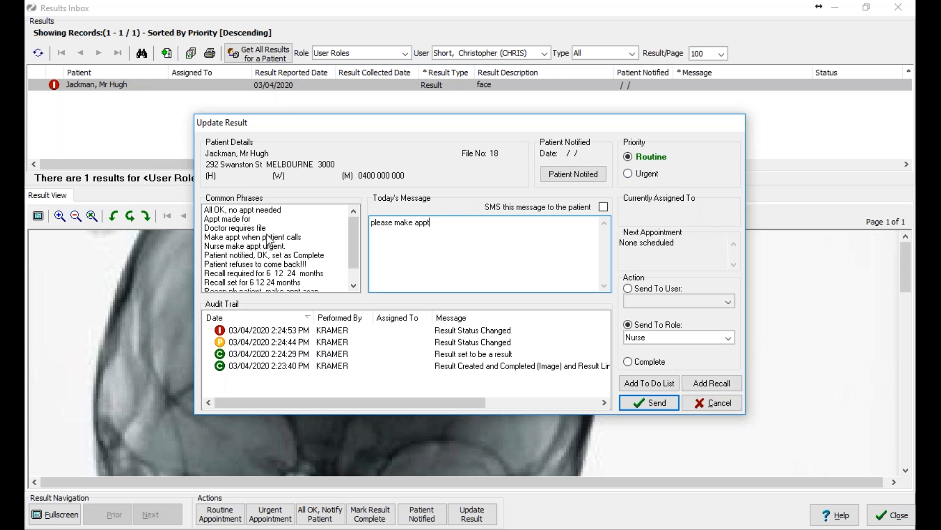
{"action": "double_click", "coordinate": [259, 248]}
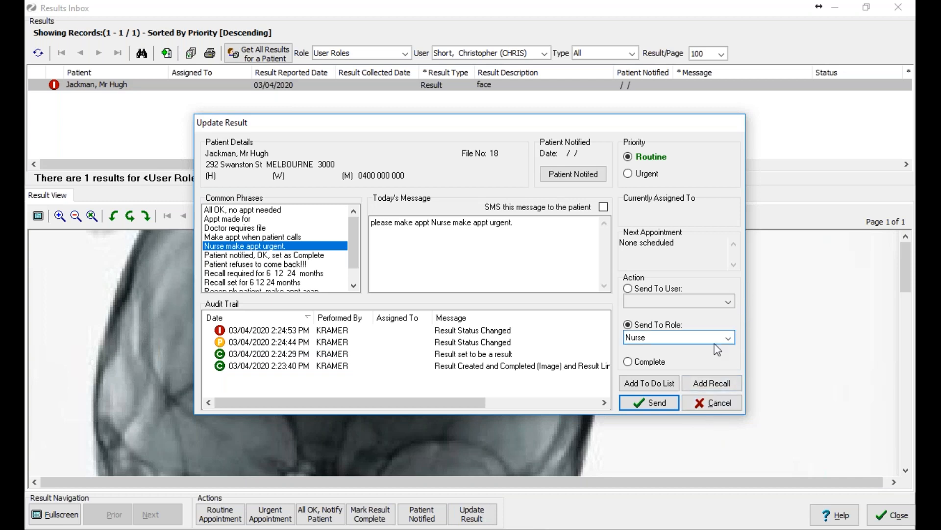
Step: Review the roles available for sending the result, cancel the result update, and close the Results Inbox
{"action": "left_click", "coordinate": [691, 337]}
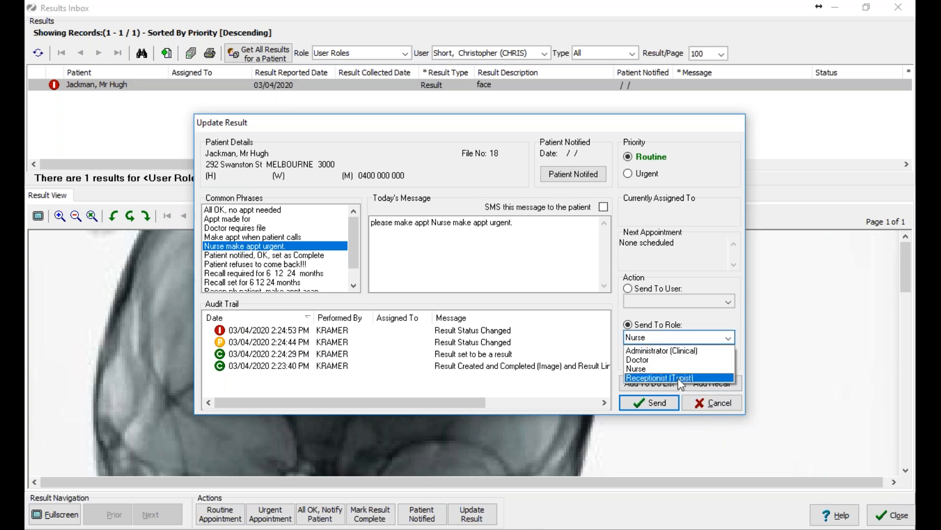
{"action": "left_click", "coordinate": [696, 324]}
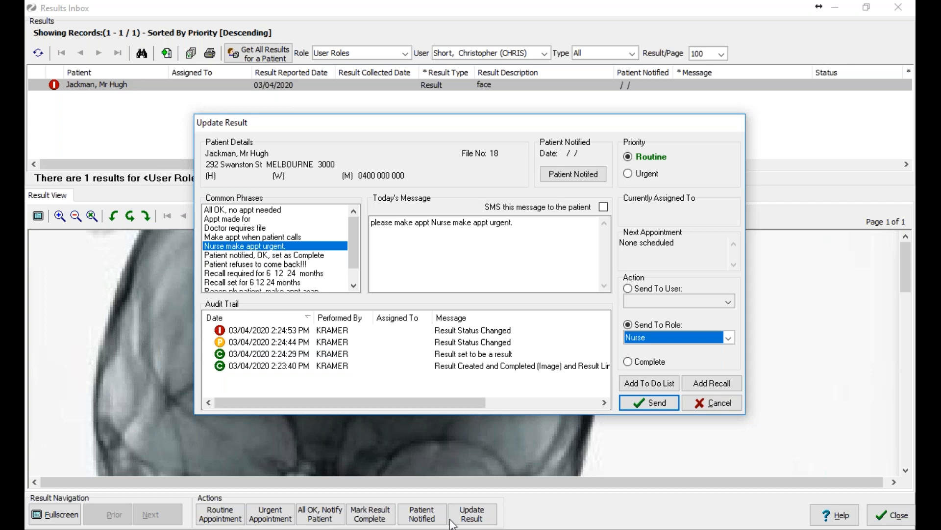
{"action": "left_click", "coordinate": [730, 407]}
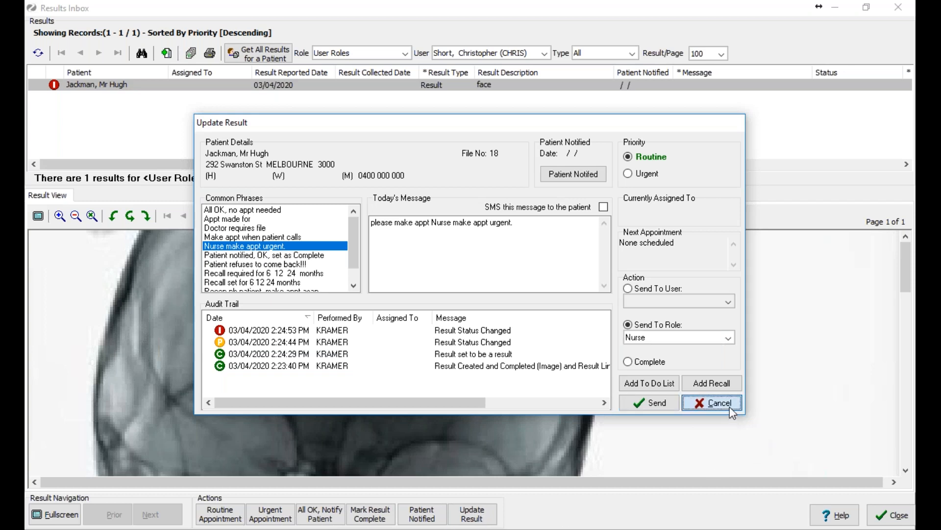
{"action": "left_click", "coordinate": [899, 8]}
Step: Open the Results settings in Global Options and examine the custom button actions for full and limited inbox rights
{"action": "left_click", "coordinate": [263, 24]}
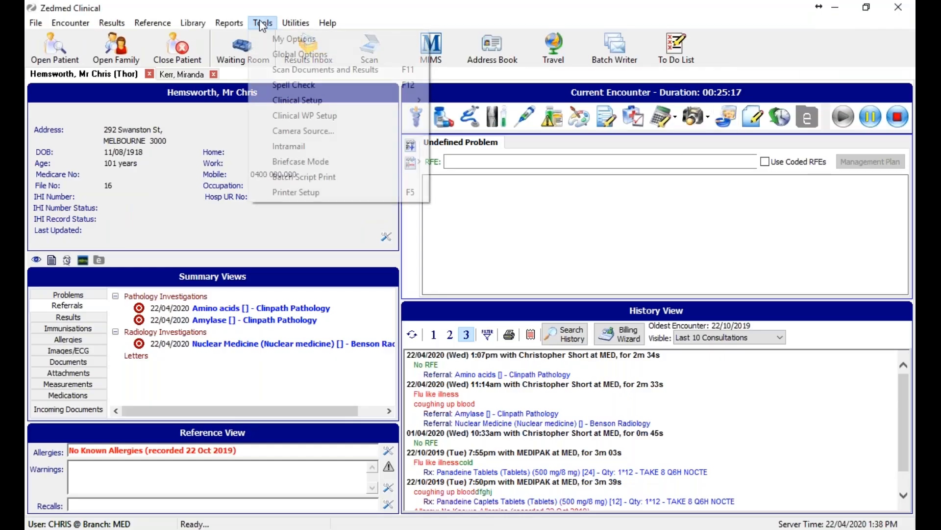
{"action": "left_click", "coordinate": [268, 53]}
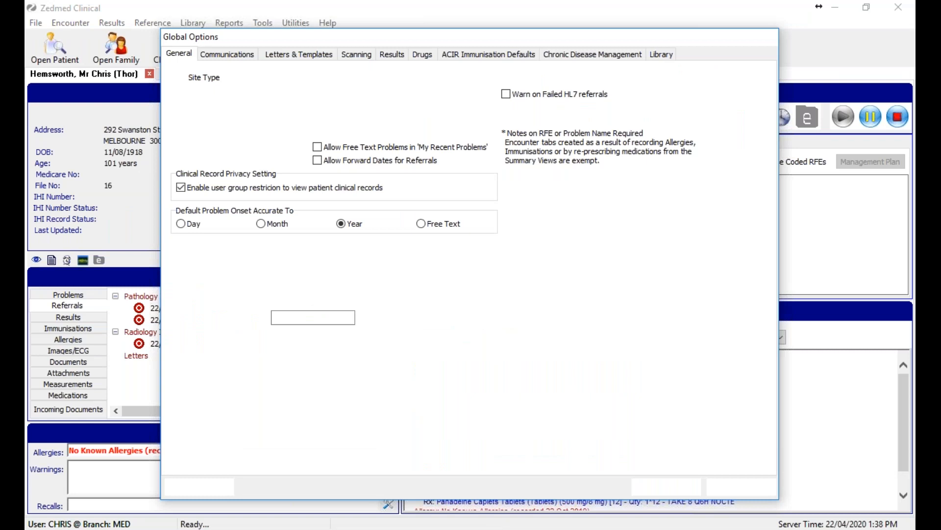
{"action": "left_click", "coordinate": [392, 54]}
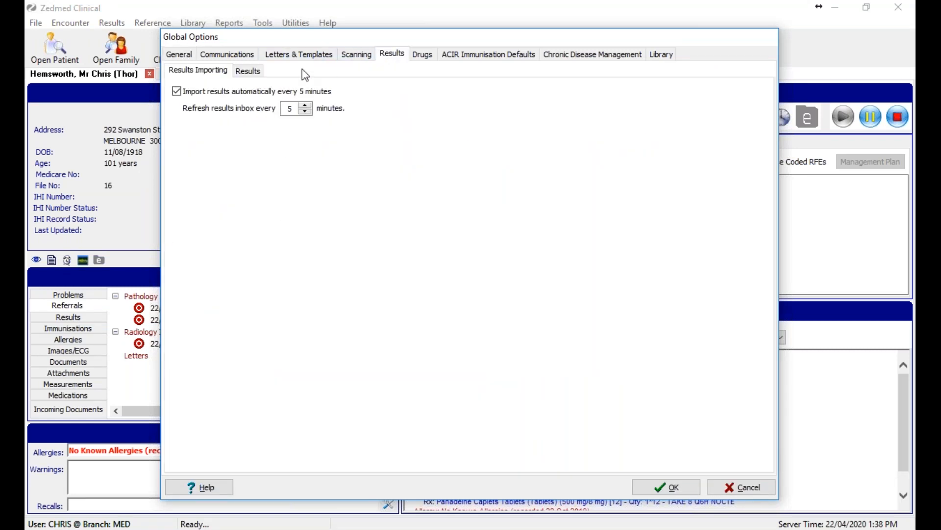
{"action": "left_click", "coordinate": [248, 71]}
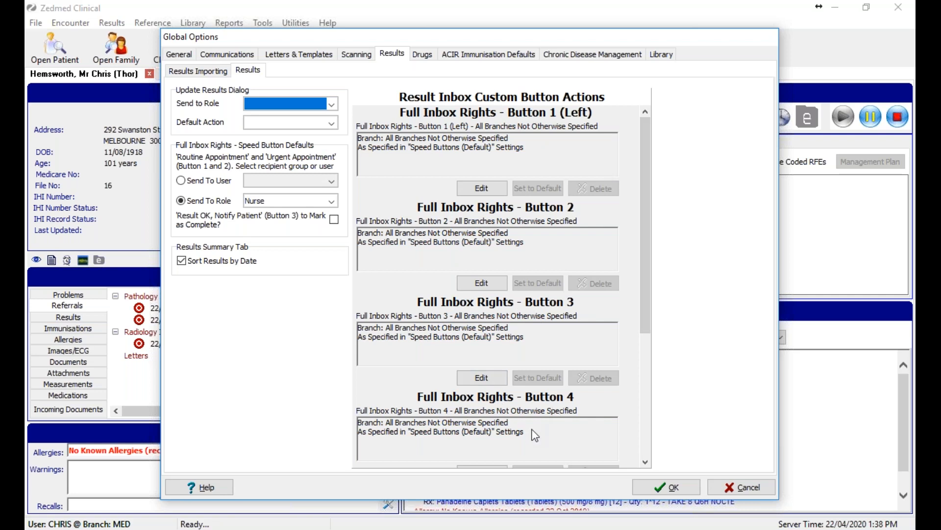
{"action": "left_click_drag", "start_coordinate": [649, 289], "coordinate": [620, 402]}
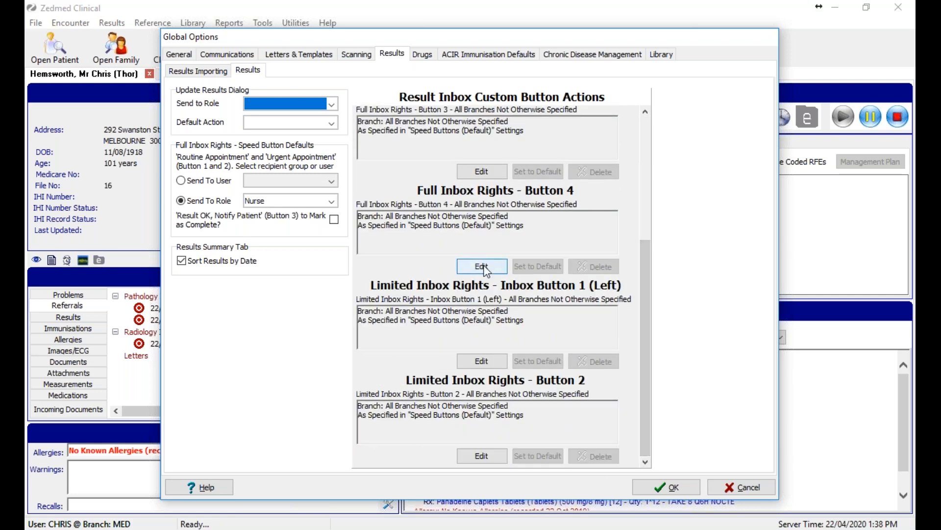
{"action": "left_click_drag", "start_coordinate": [637, 324], "coordinate": [410, 202]}
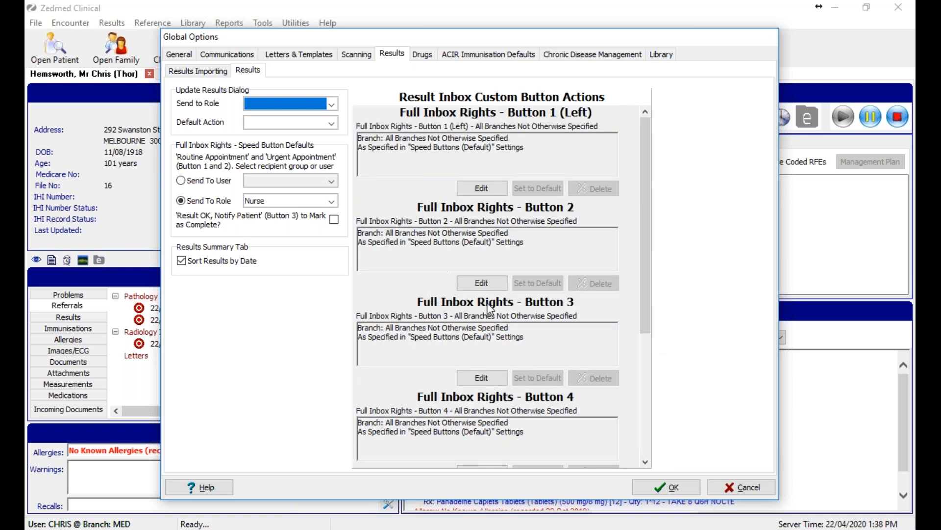
{"action": "left_click_drag", "start_coordinate": [641, 289], "coordinate": [647, 422]}
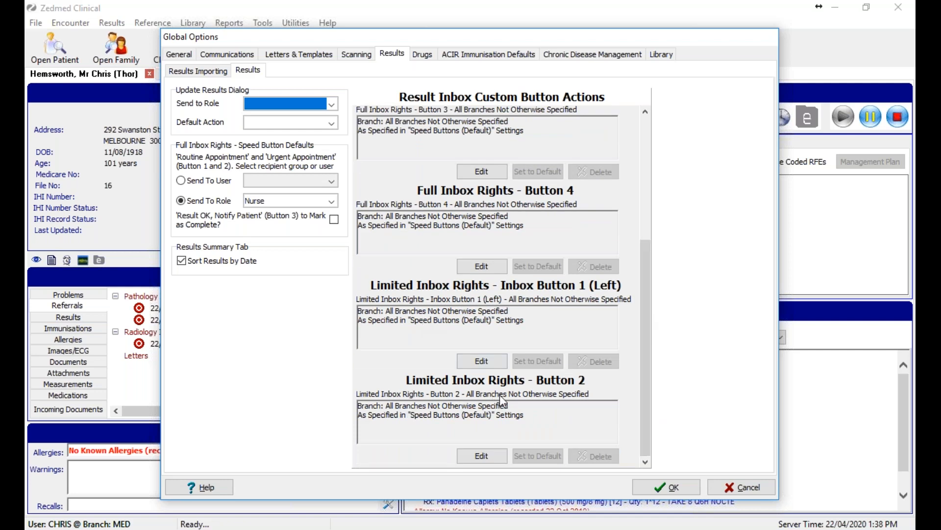
{"action": "left_click_drag", "start_coordinate": [644, 397], "coordinate": [643, 337]}
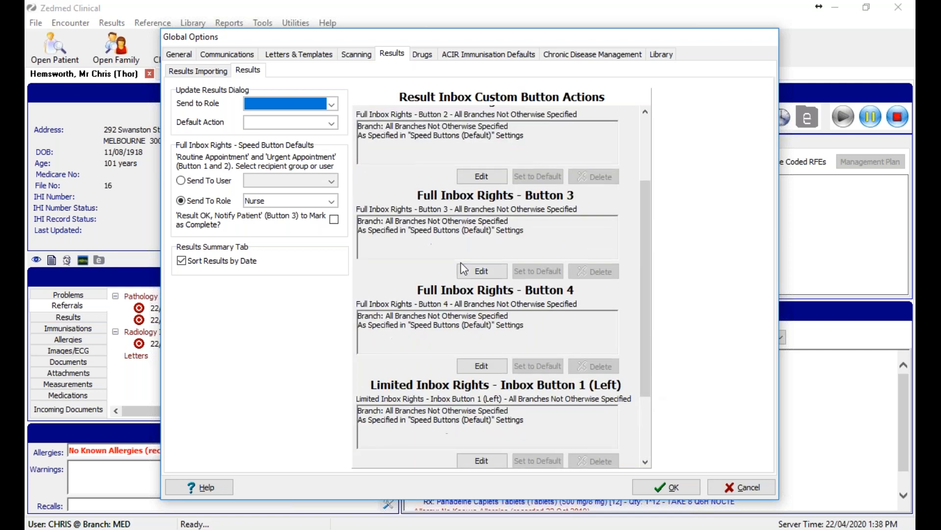
Step: Set the predefined action of Full Inbox Rights Button 3 to Urgent priority and send it to the Nurse role
{"action": "left_click", "coordinate": [464, 273]}
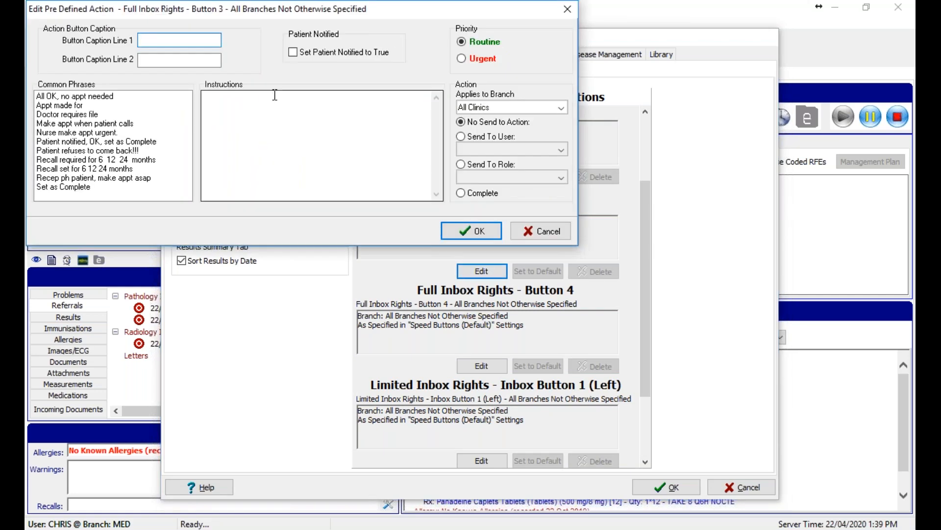
{"action": "left_click_drag", "start_coordinate": [218, 6], "coordinate": [310, 65]}
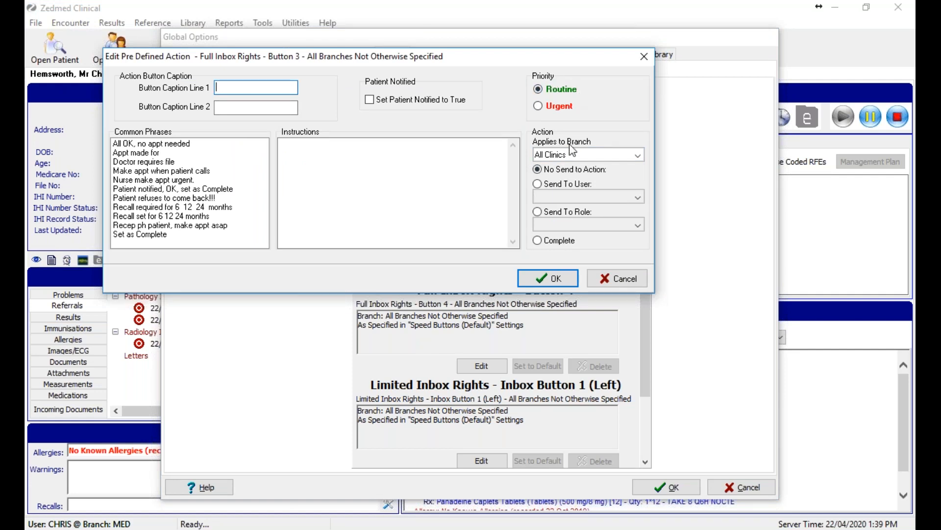
{"action": "left_click", "coordinate": [556, 110]}
{"action": "left_click", "coordinate": [538, 212]}
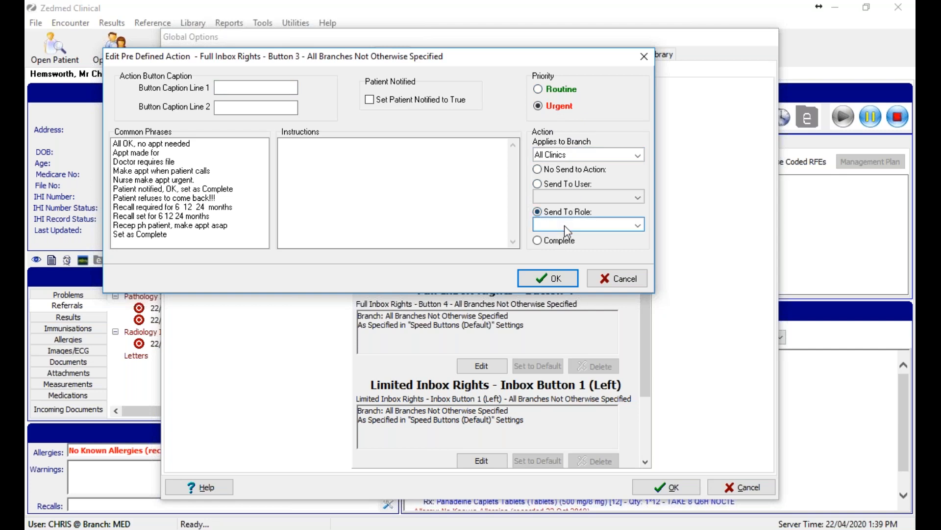
{"action": "left_click", "coordinate": [569, 227]}
{"action": "left_click", "coordinate": [560, 255]}
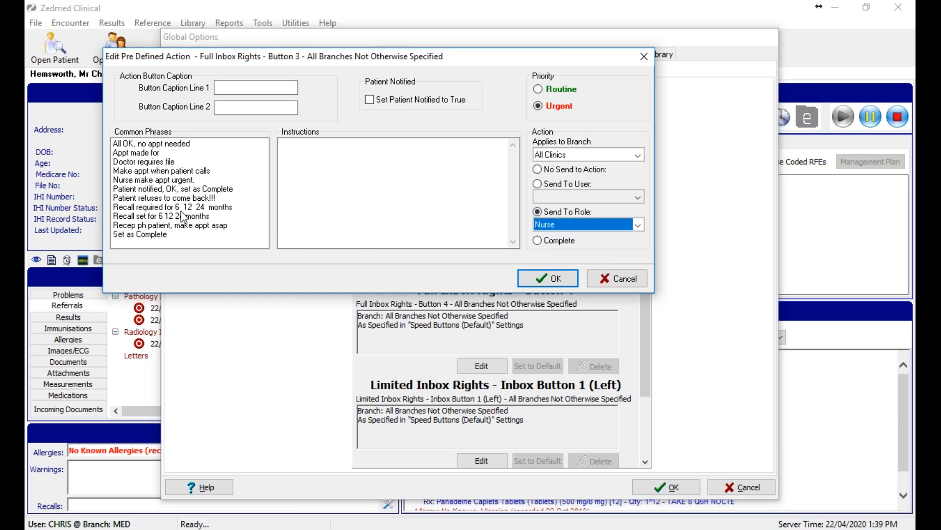
Step: Add the common phrase "Nurse make appt urgent." to the Button 3 instructions, check the caption fields, and discard the predefined action
{"action": "double_click", "coordinate": [153, 180]}
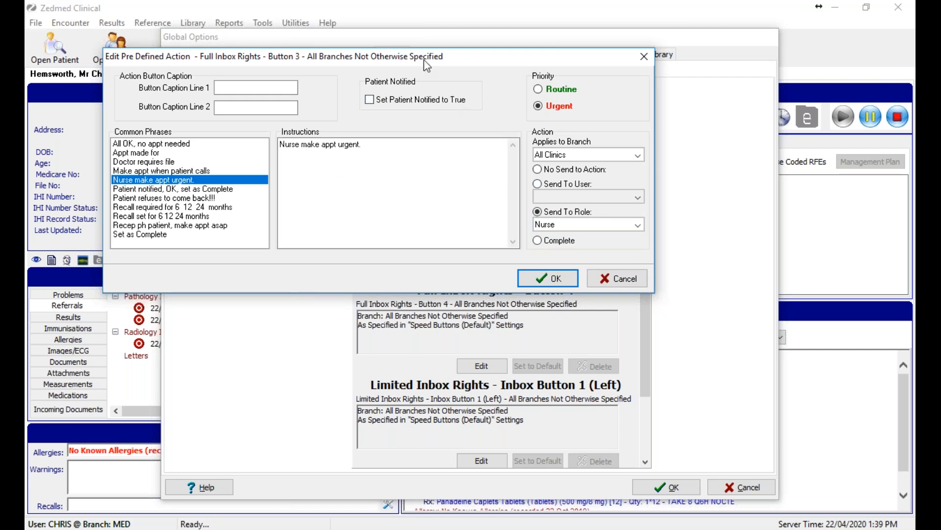
{"action": "left_click_drag", "start_coordinate": [428, 66], "coordinate": [488, 75]}
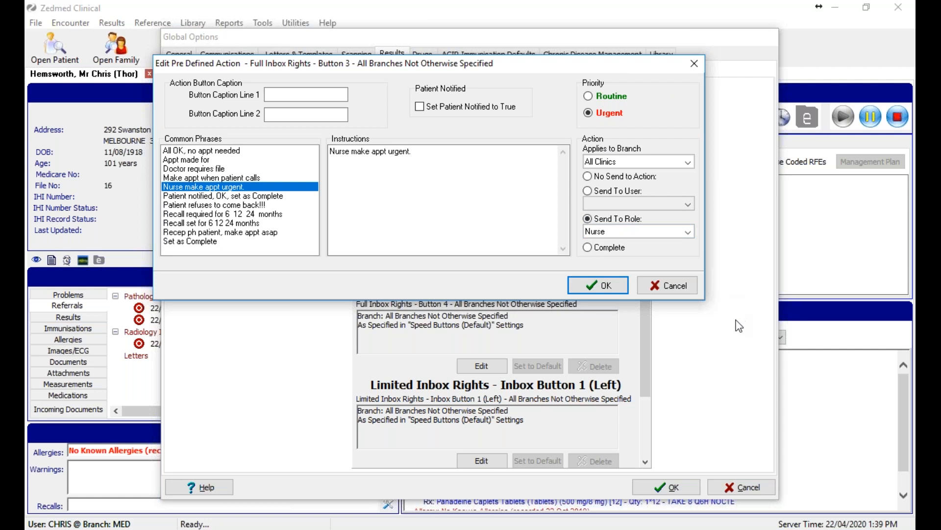
{"action": "left_click", "coordinate": [308, 94]}
{"action": "left_click", "coordinate": [315, 113]}
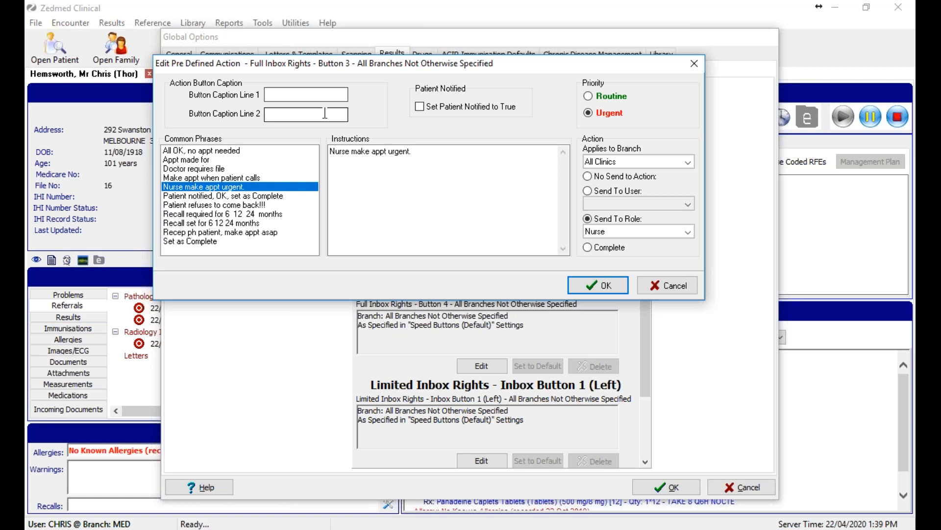
{"action": "left_click", "coordinate": [672, 285]}
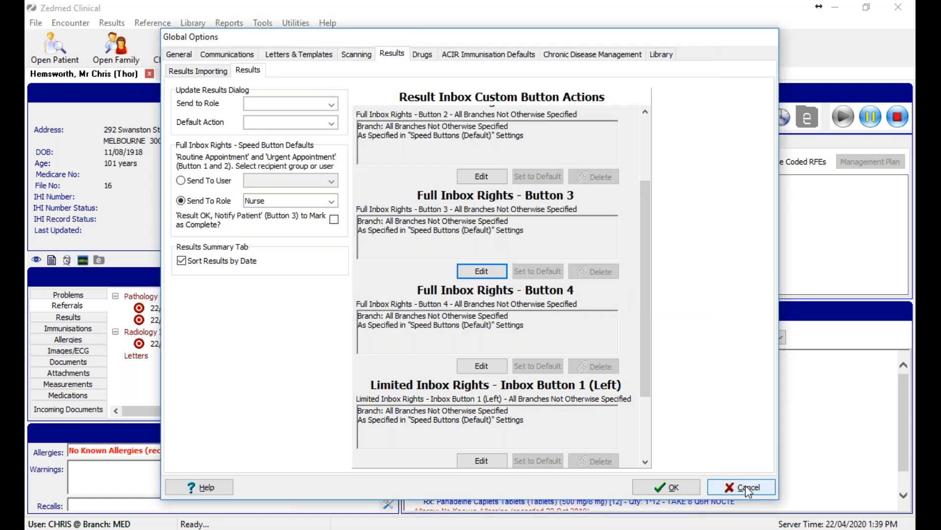
Step: Review the full list of custom inbox buttons, cancel Global Options, and compare them with the action buttons in the Results Inbox
{"action": "scroll", "coordinate": [642, 196], "scroll_direction": "up", "scroll_amount": 3}
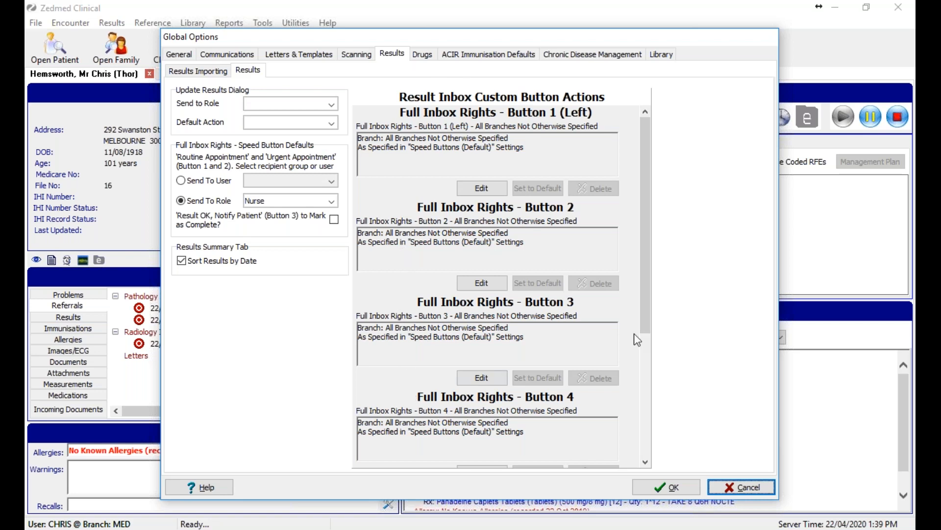
{"action": "left_click_drag", "start_coordinate": [644, 316], "coordinate": [647, 453]}
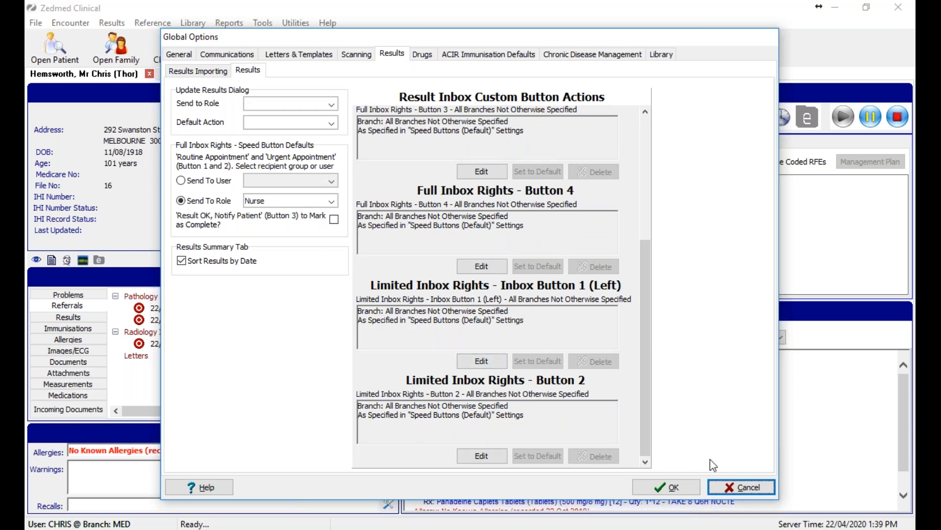
{"action": "left_click", "coordinate": [728, 488]}
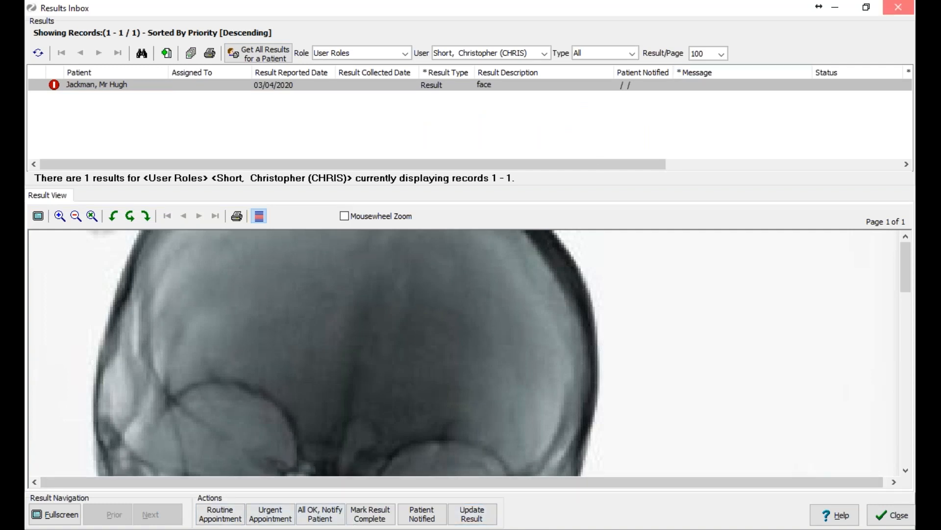
{"action": "left_click", "coordinate": [899, 7]}
Step: Reopen Global Options and check the Results Importing settings for automatic import and inbox refresh
{"action": "left_click", "coordinate": [229, 23]}
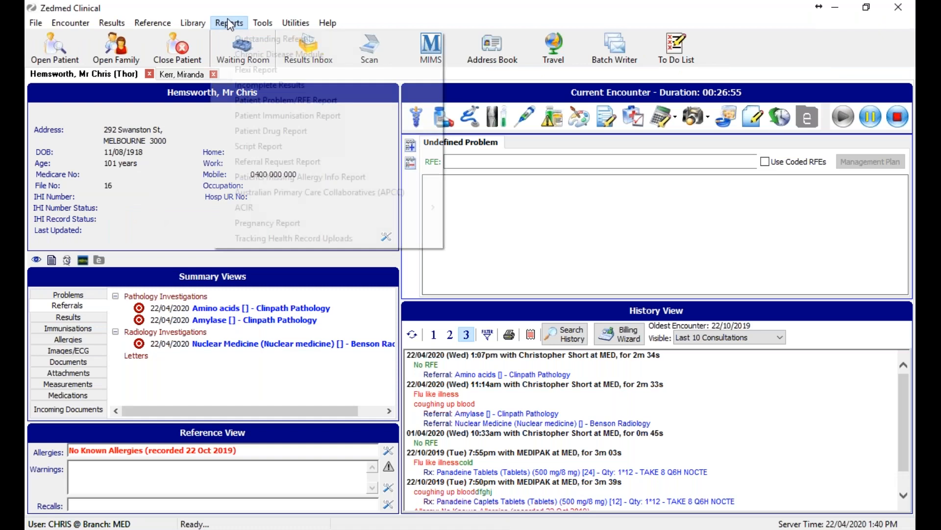
{"action": "left_click", "coordinate": [272, 52]}
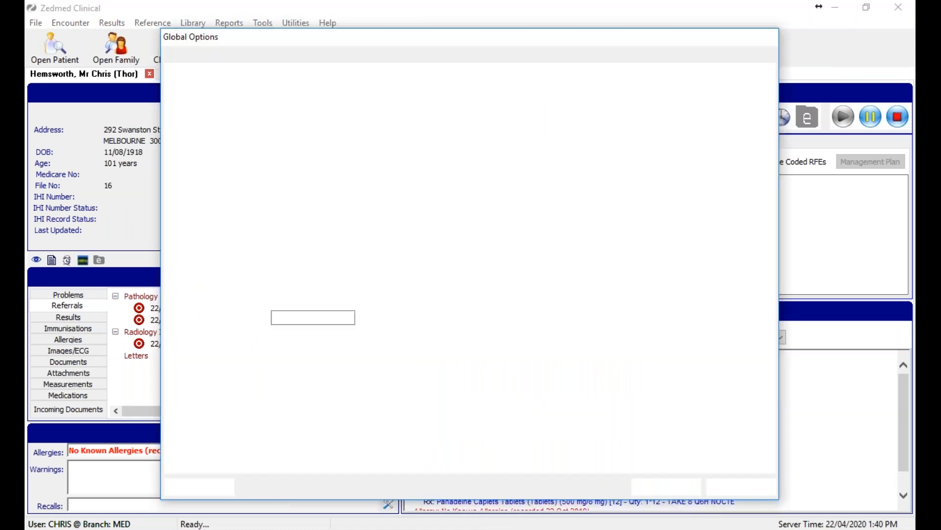
{"action": "left_click", "coordinate": [391, 54]}
{"action": "left_click", "coordinate": [257, 73]}
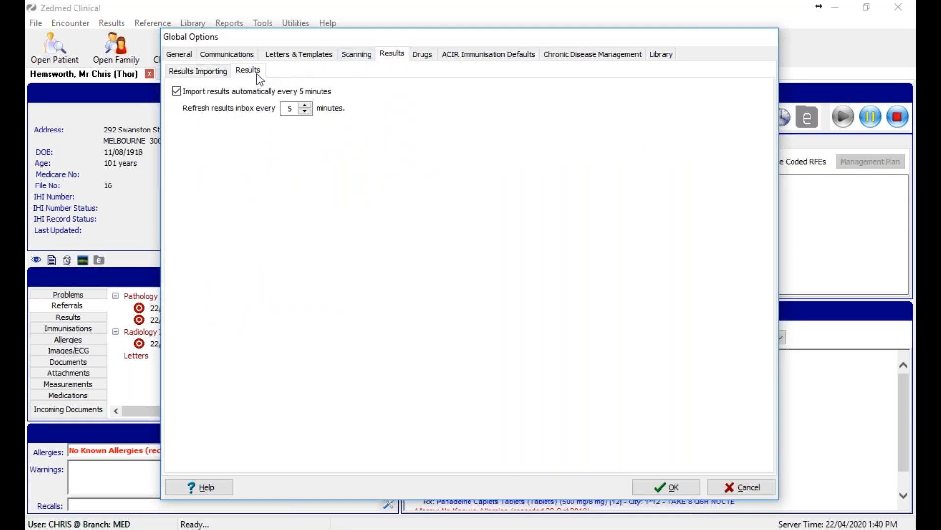
{"action": "left_click", "coordinate": [198, 71]}
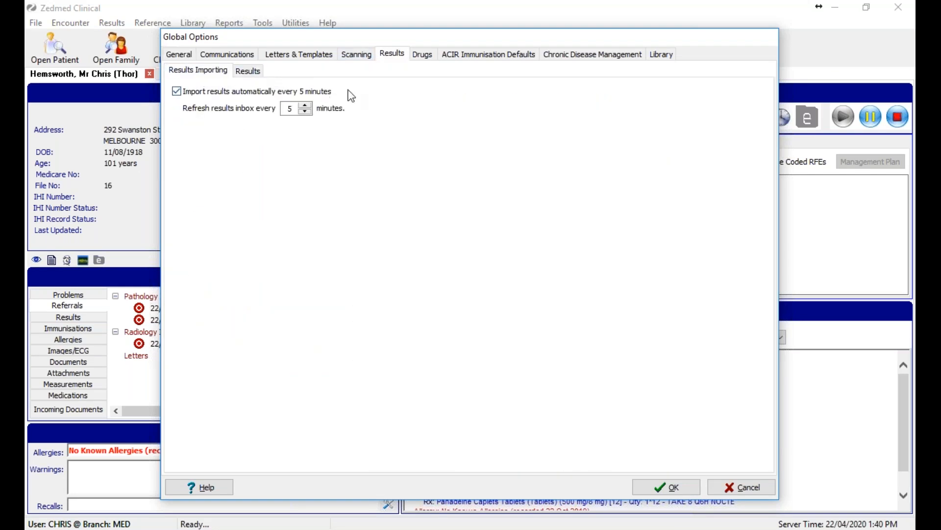
Step: Examine the Drugs, ACIR Immunisation Defaults, Chronic Disease Management and Library settings, and close Global Options without saving
{"action": "left_click", "coordinate": [421, 55]}
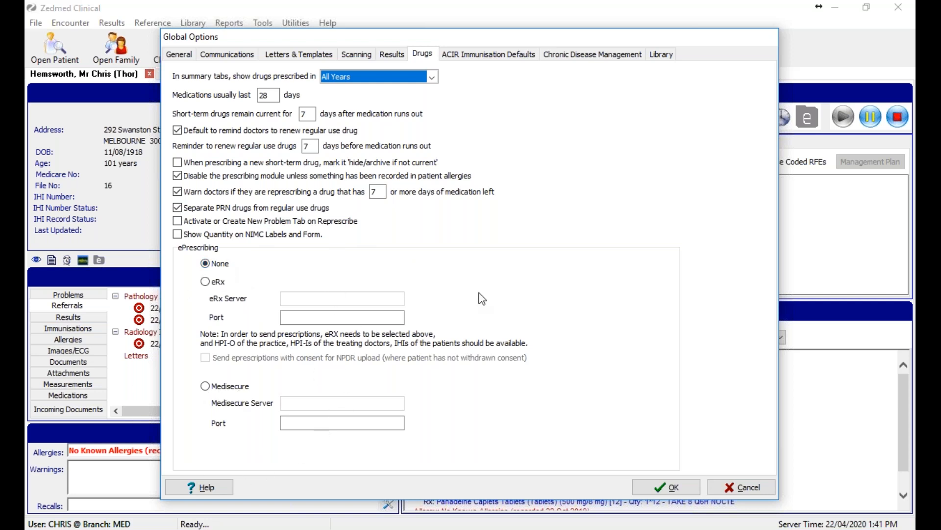
{"action": "left_click", "coordinate": [515, 55]}
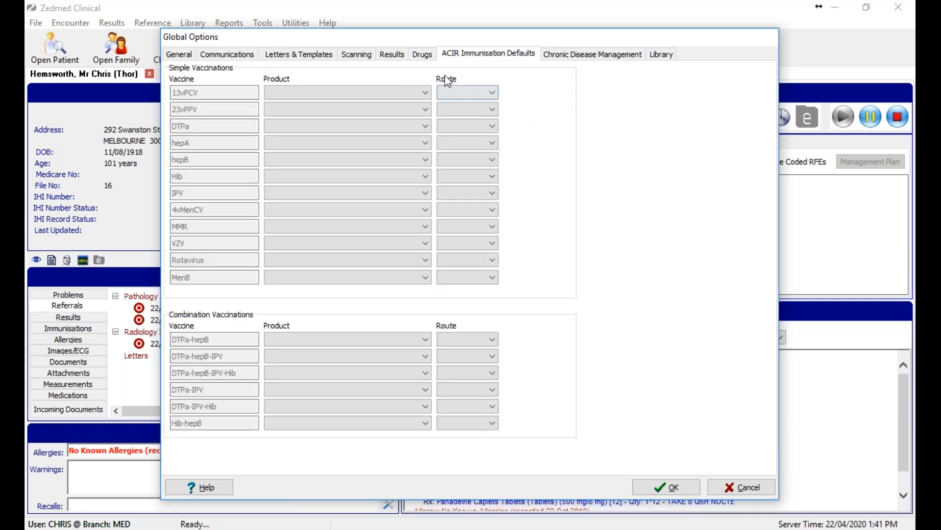
{"action": "left_click", "coordinate": [593, 54]}
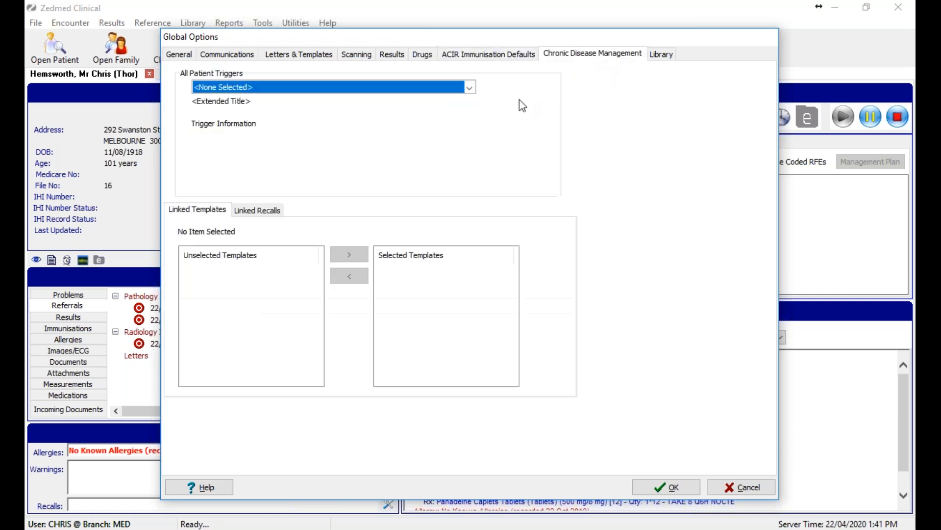
{"action": "left_click", "coordinate": [658, 57]}
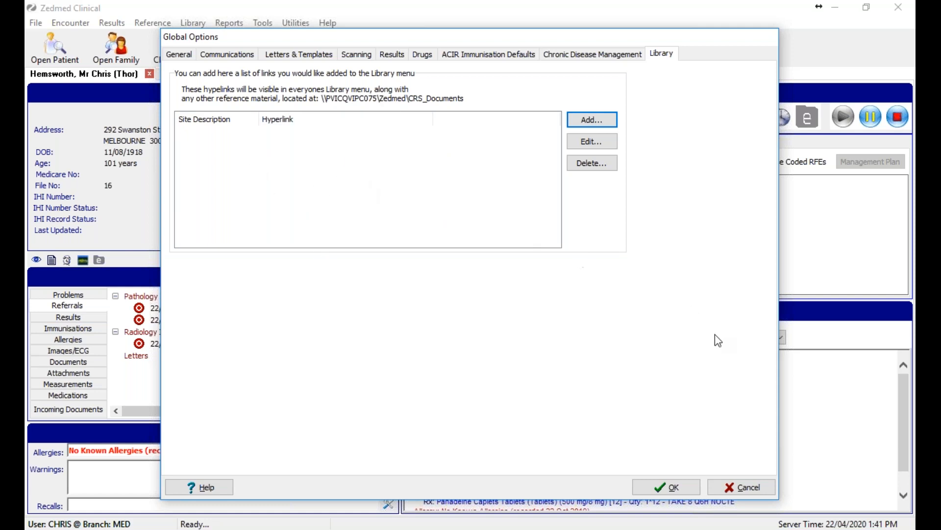
{"action": "left_click", "coordinate": [754, 484]}
Step: Open Printer Setup, review the printers available for images and the other document types, and cancel without changes
{"action": "left_click", "coordinate": [265, 23]}
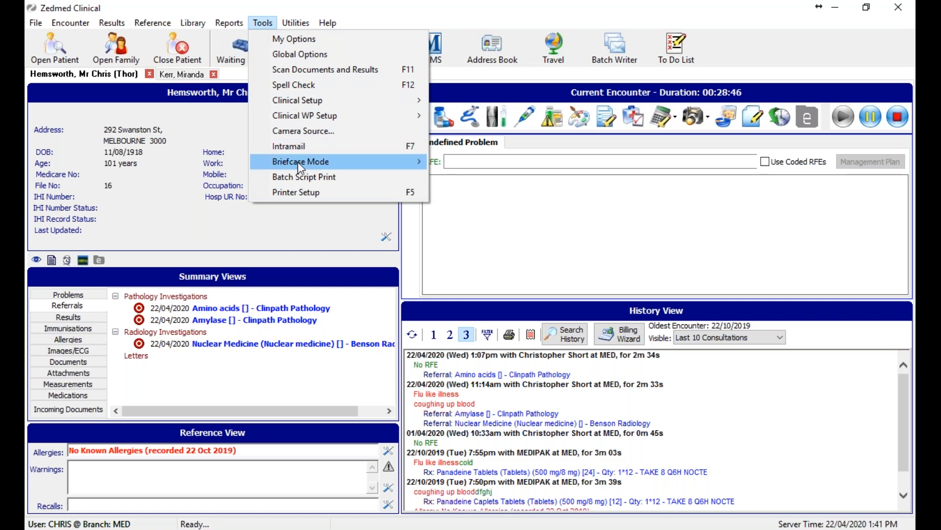
{"action": "left_click", "coordinate": [328, 192]}
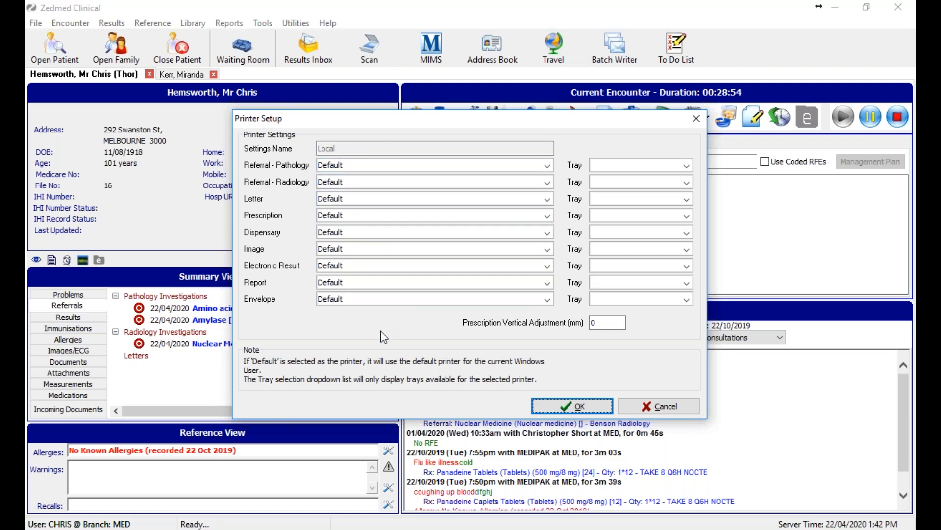
{"action": "left_click", "coordinate": [382, 249]}
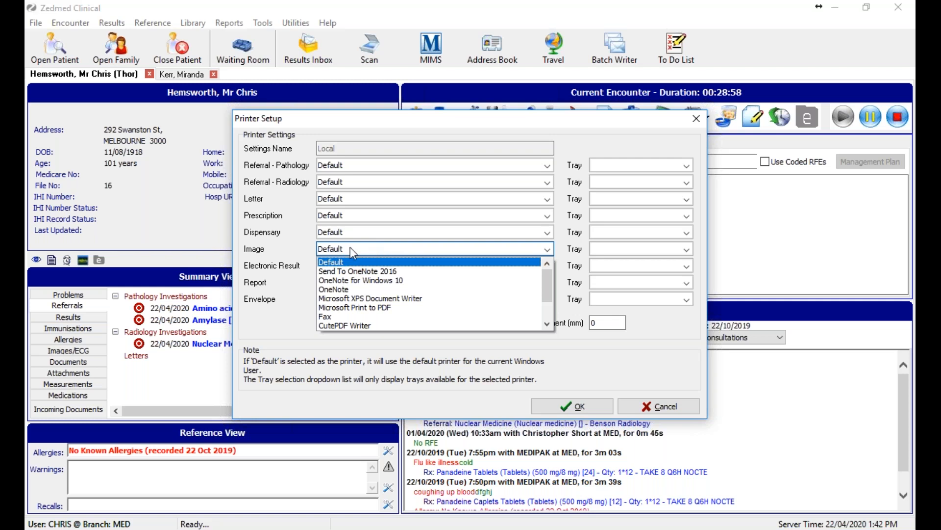
{"action": "left_click", "coordinate": [285, 254]}
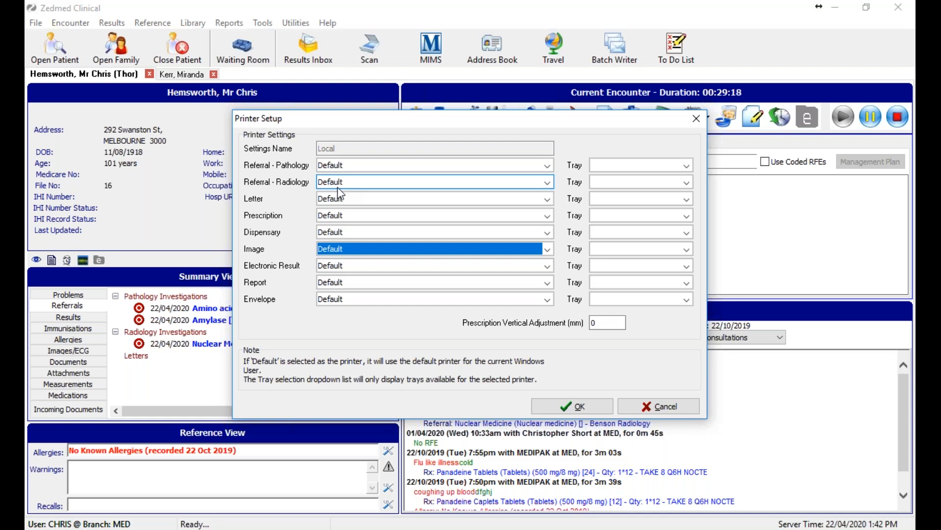
{"action": "left_click", "coordinate": [635, 411]}
{"action": "left_click", "coordinate": [255, 26]}
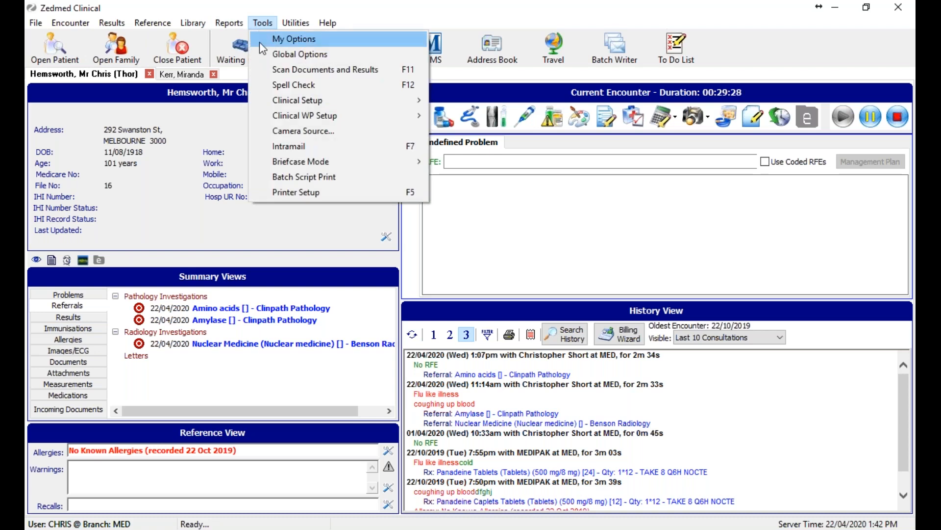
Step: Enter the free-text reason "asdsasa" in the encounter's RFE field, and clear it again
{"action": "mouse_move", "coordinate": [352, 103]}
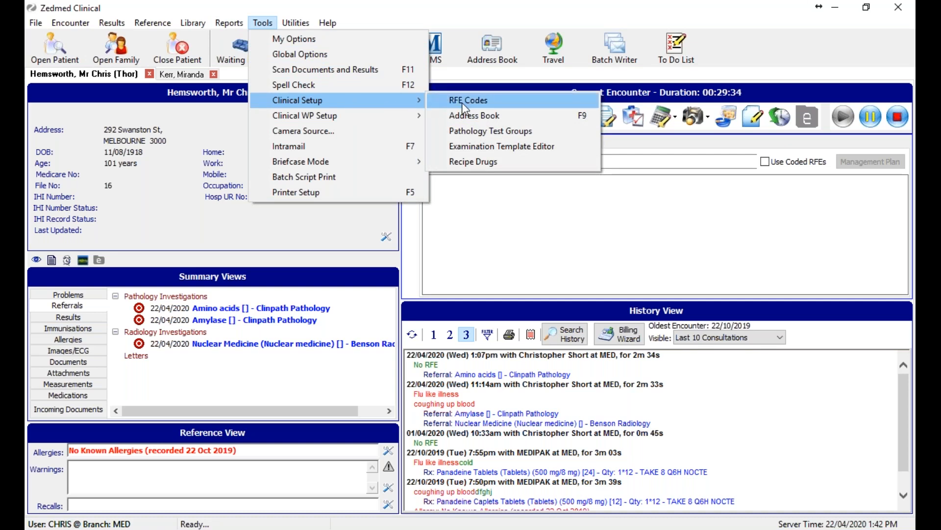
{"action": "left_click", "coordinate": [582, 223]}
{"action": "left_click", "coordinate": [505, 167]}
{"action": "type", "text": "asdsasa"}
{"action": "key", "text": "BackSpace"}
{"action": "key", "text": "BackSpace"}
{"action": "key", "text": "BackSpace"}
{"action": "key", "text": "BackSpace"}
{"action": "key", "text": "BackSpace"}
{"action": "key", "text": "BackSpace"}
{"action": "key", "text": "BackSpace"}
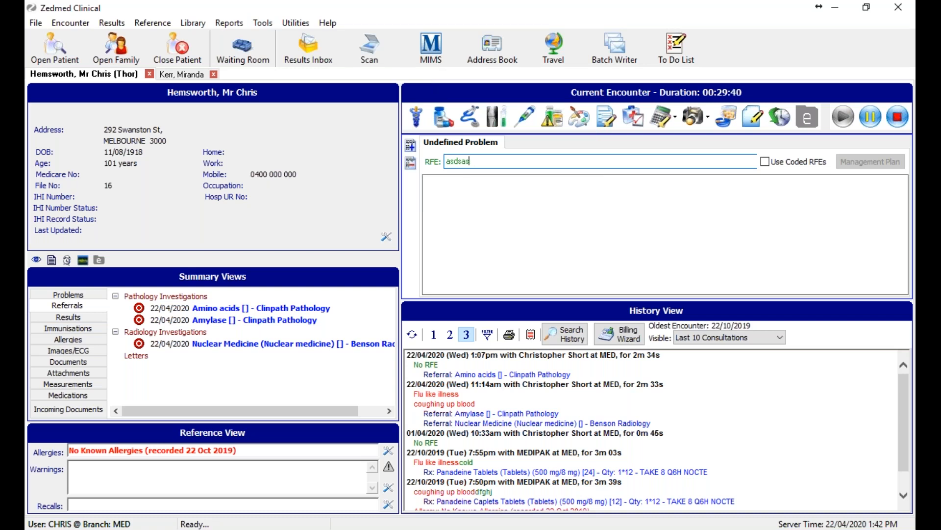
Step: Enable Use Coded RFEs for the encounter and choose the coded reason RASH - Rash
{"action": "left_click", "coordinate": [765, 162]}
{"action": "type", "text": "E"}
{"action": "key", "text": "BackSpace"}
{"action": "type", "text": "A"}
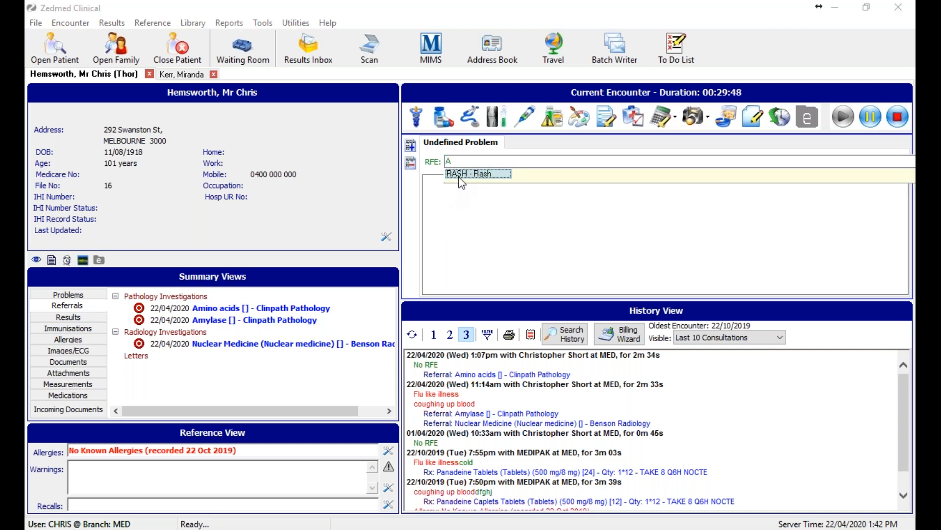
{"action": "left_click", "coordinate": [461, 174]}
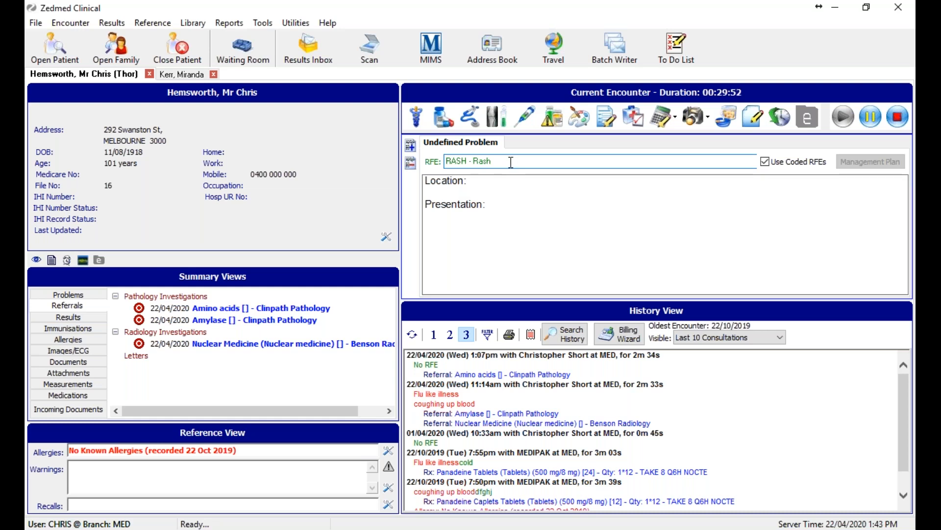
Step: Review the RFE Codes list and the blank form for adding a code, and cancel both without changes
{"action": "left_click", "coordinate": [263, 23]}
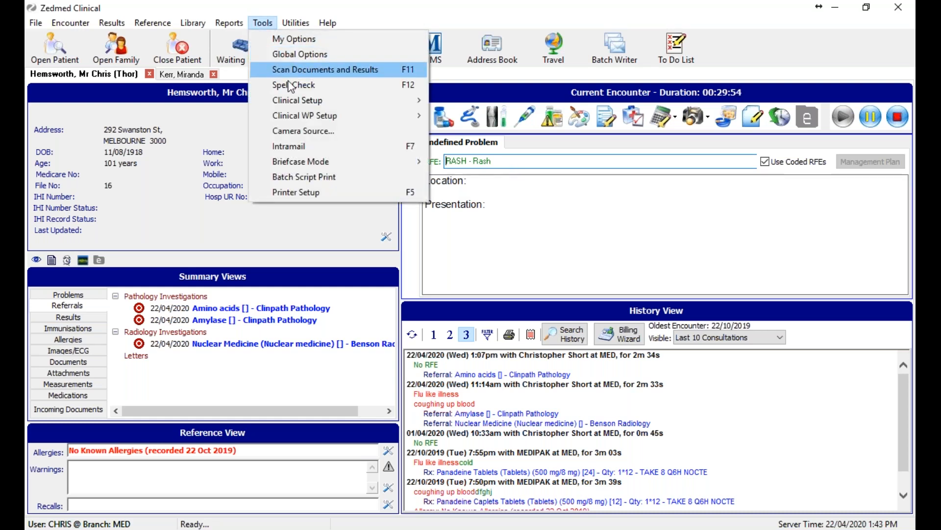
{"action": "mouse_move", "coordinate": [312, 96]}
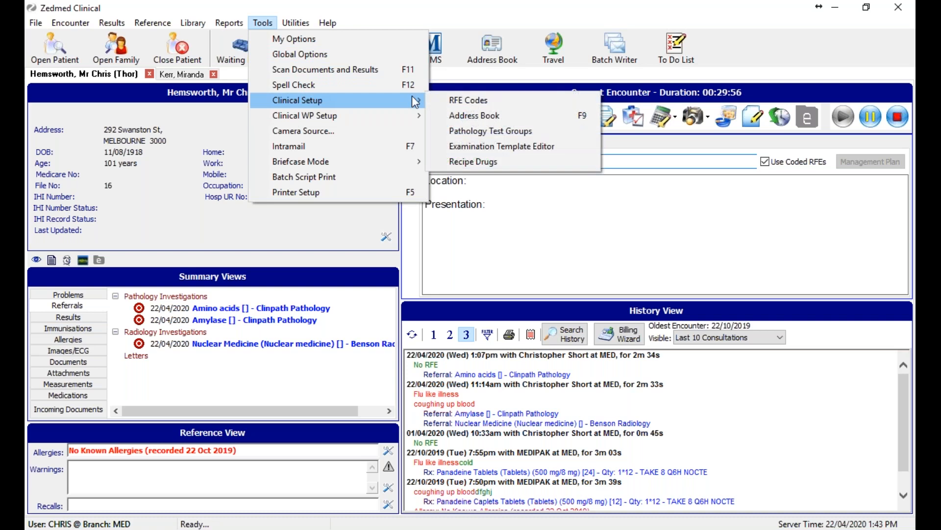
{"action": "left_click", "coordinate": [486, 100]}
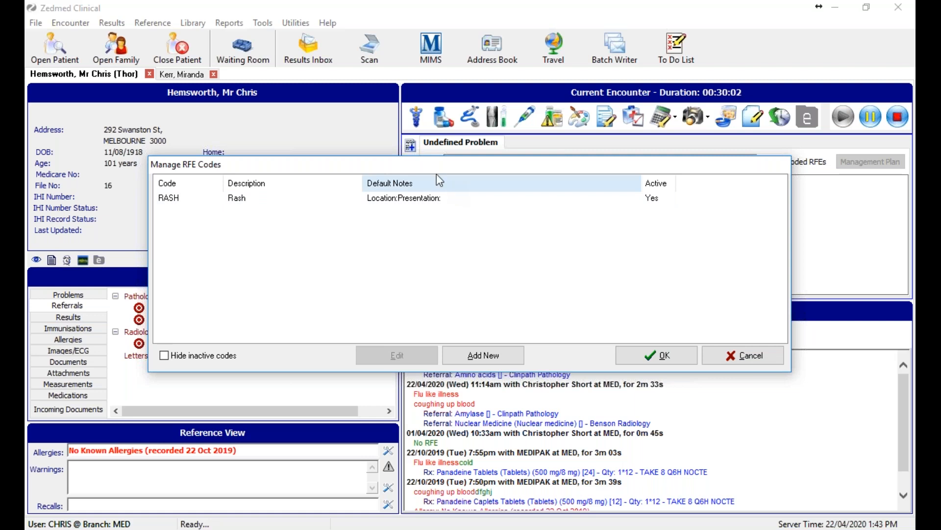
{"action": "left_click", "coordinate": [493, 361]}
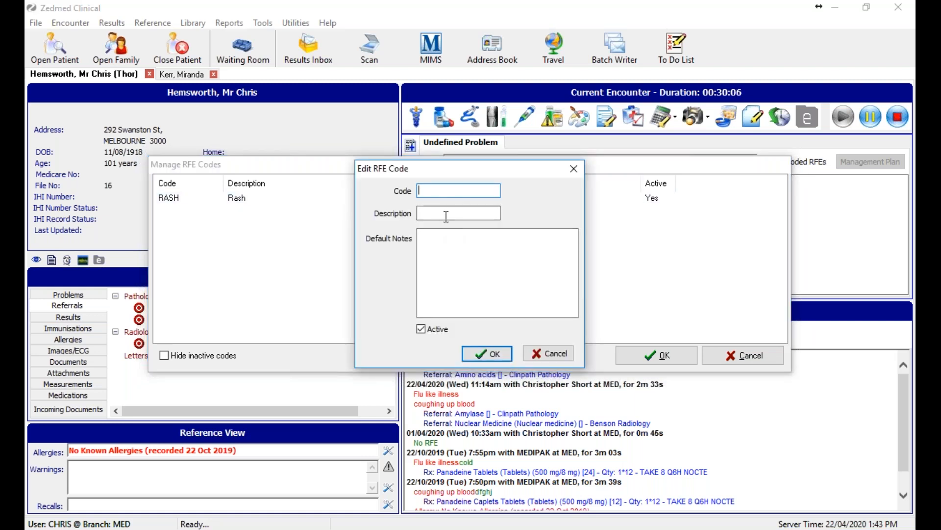
{"action": "left_click_drag", "start_coordinate": [488, 172], "coordinate": [397, 256]}
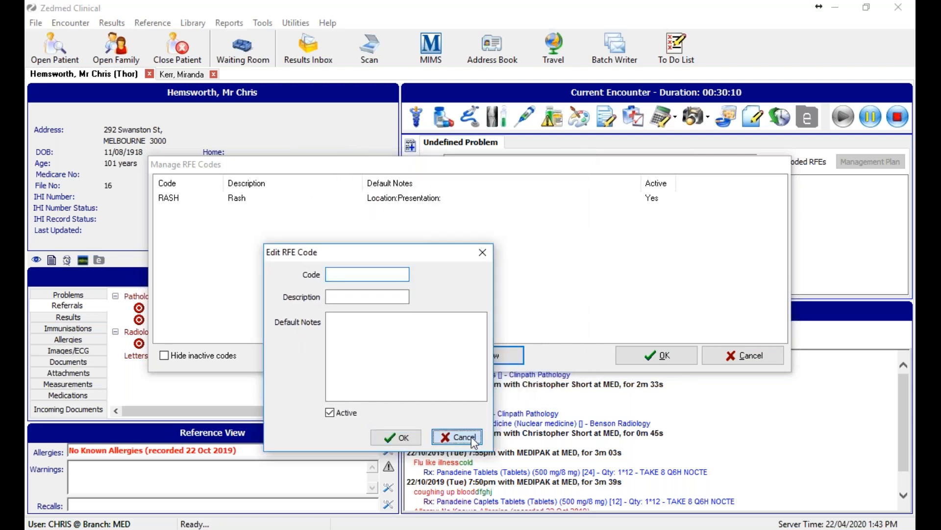
{"action": "left_click", "coordinate": [471, 436]}
{"action": "left_click", "coordinate": [746, 356]}
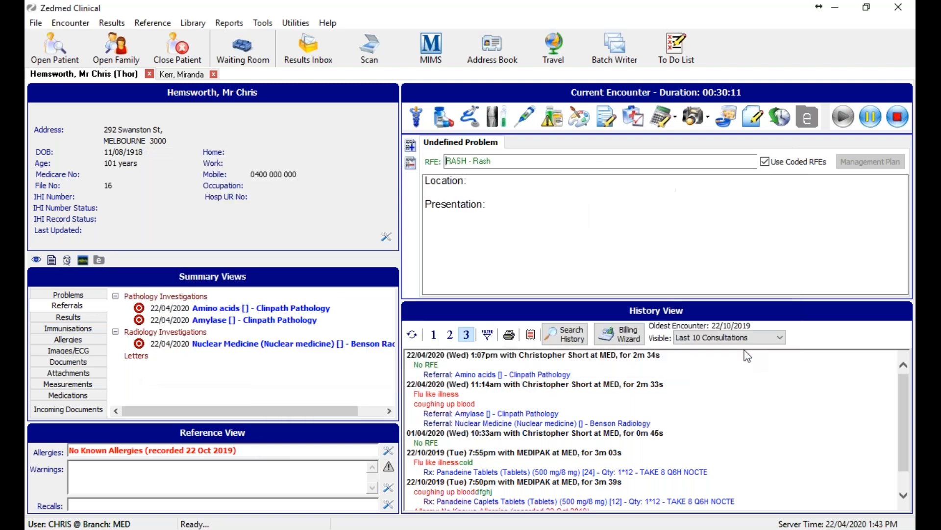
Step: Reopen RFE Codes, examine the Default Notes field of a new code against the encounter notes, and cancel without saving
{"action": "left_click", "coordinate": [268, 23]}
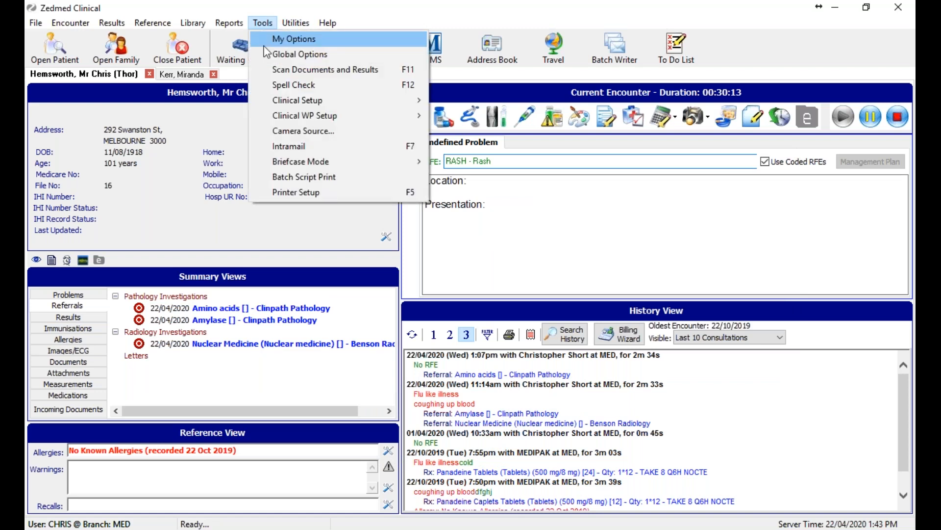
{"action": "mouse_move", "coordinate": [307, 100]}
{"action": "left_click", "coordinate": [468, 99]}
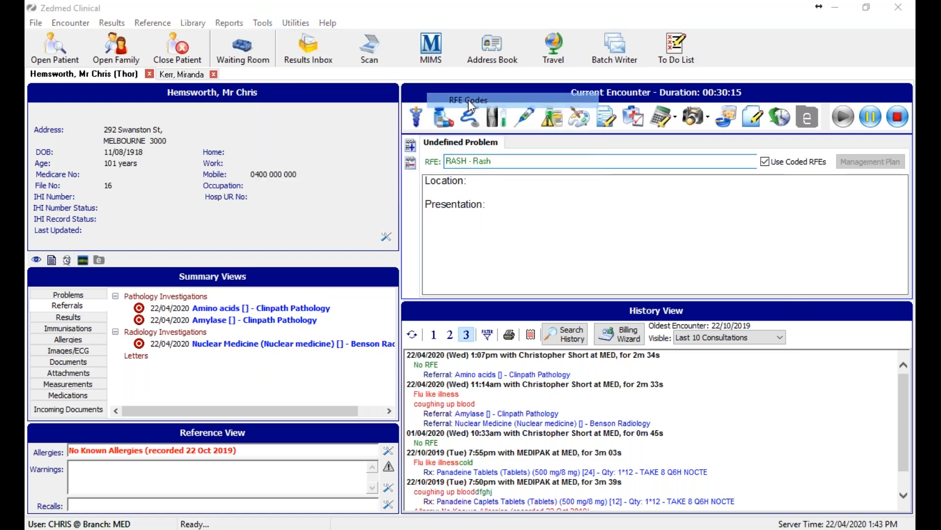
{"action": "left_click", "coordinate": [401, 442]}
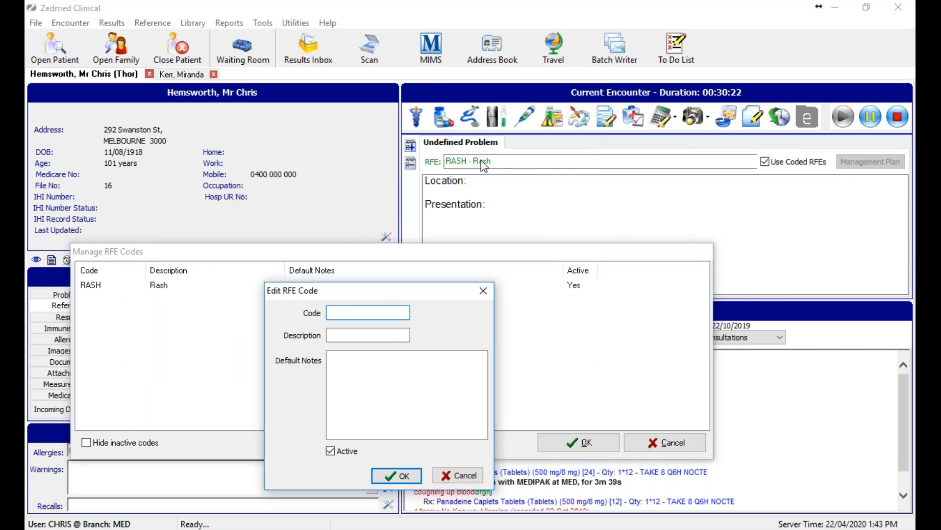
{"action": "left_click", "coordinate": [375, 374]}
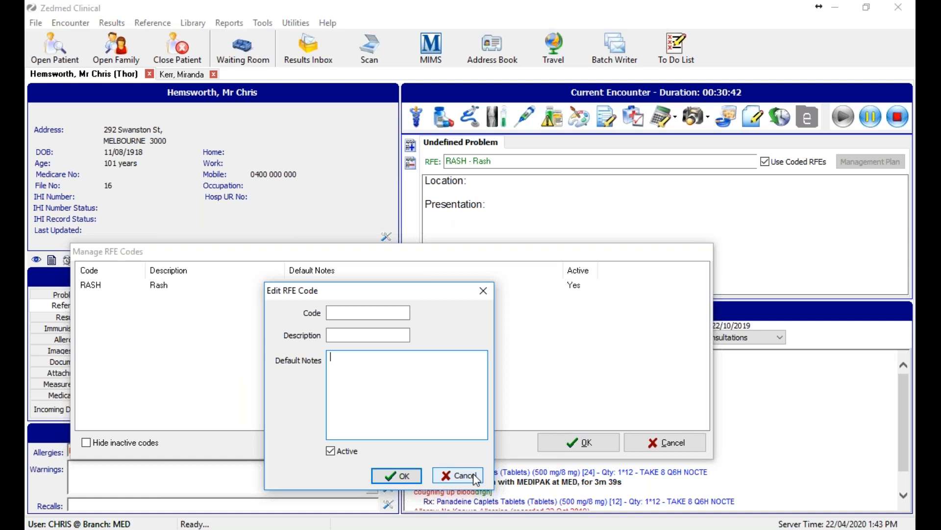
{"action": "left_click", "coordinate": [449, 474]}
{"action": "left_click", "coordinate": [678, 447]}
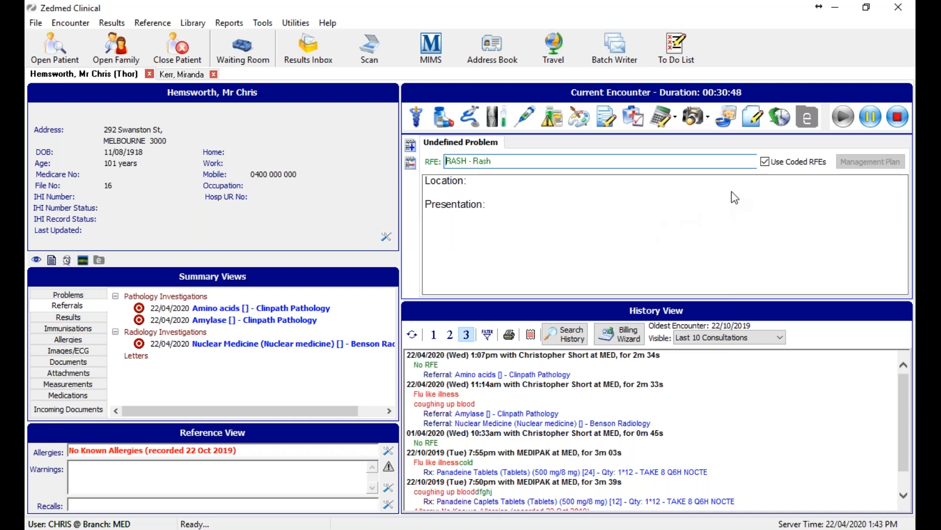
Step: Clear the Rash reason by toggling the coded RFE option, leaving Use Coded RFEs enabled
{"action": "left_click", "coordinate": [779, 167]}
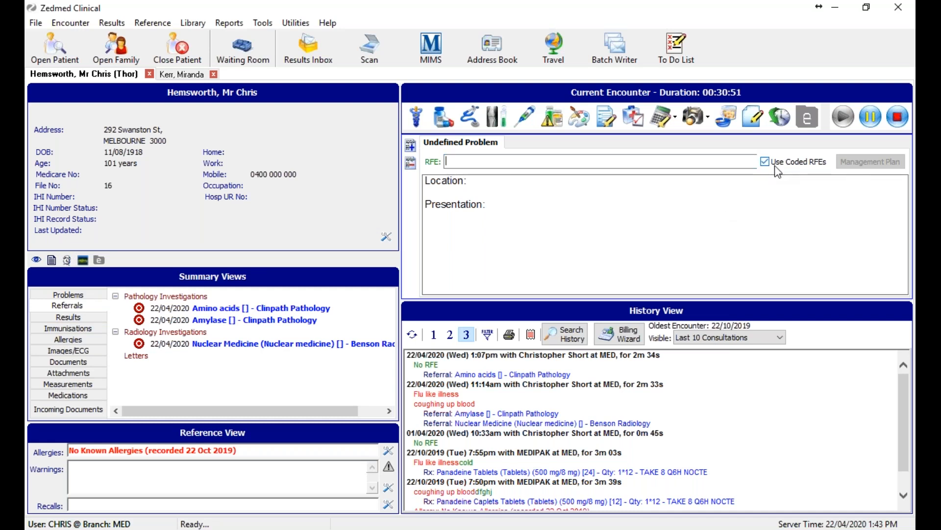
{"action": "left_click", "coordinate": [775, 165]}
{"action": "left_click", "coordinate": [765, 163]}
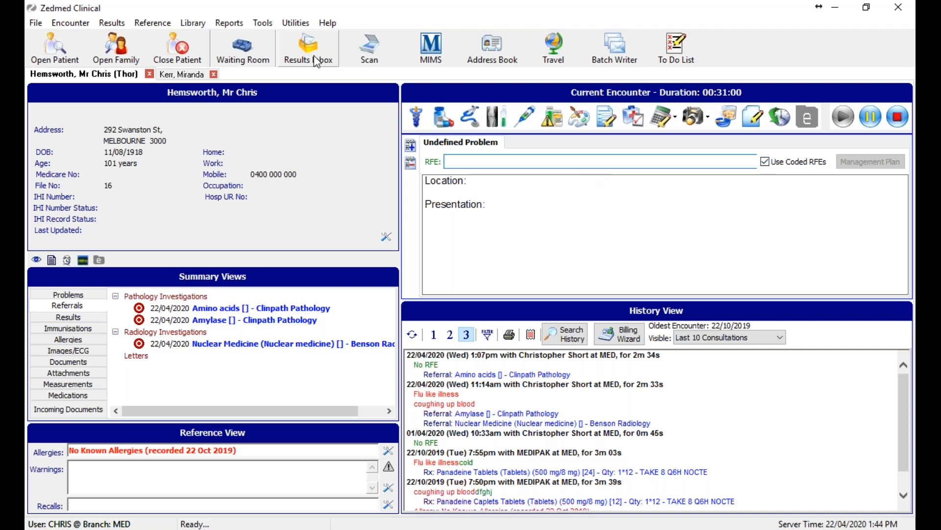
Step: Open the Address Book and search without filters to list all contacts
{"action": "left_click", "coordinate": [261, 25]}
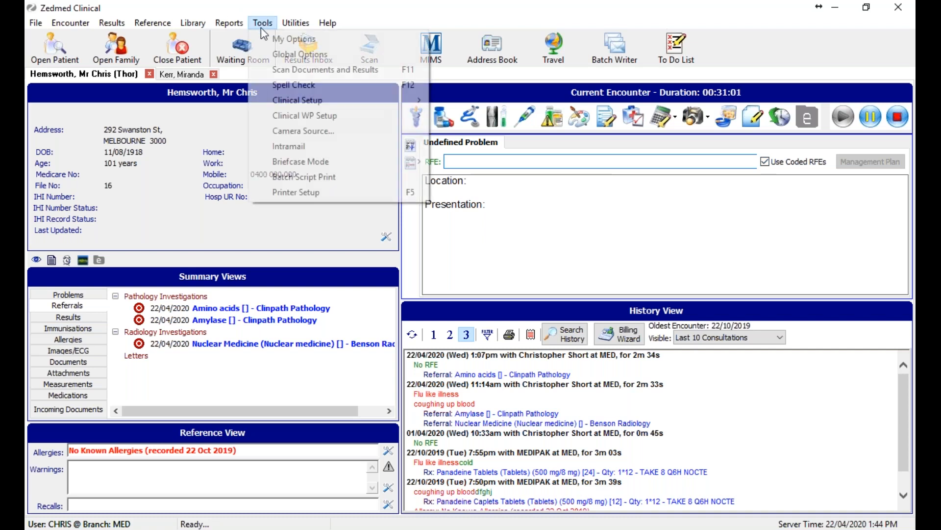
{"action": "mouse_move", "coordinate": [316, 101]}
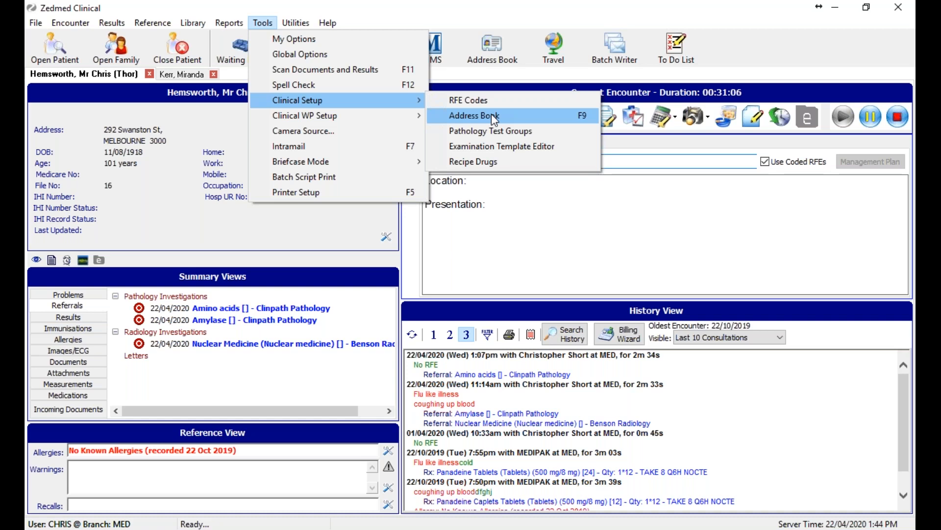
{"action": "left_click", "coordinate": [498, 117]}
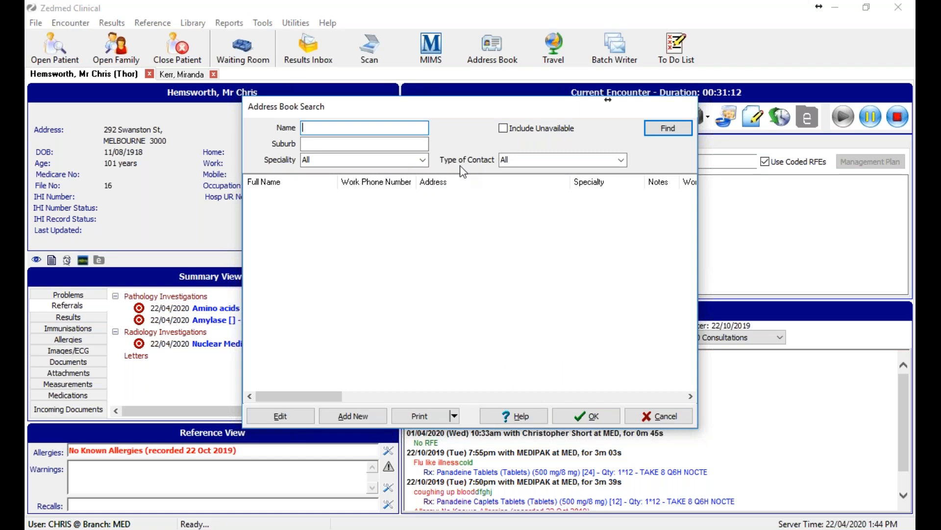
{"action": "left_click", "coordinate": [666, 128]}
{"action": "left_click", "coordinate": [524, 308]}
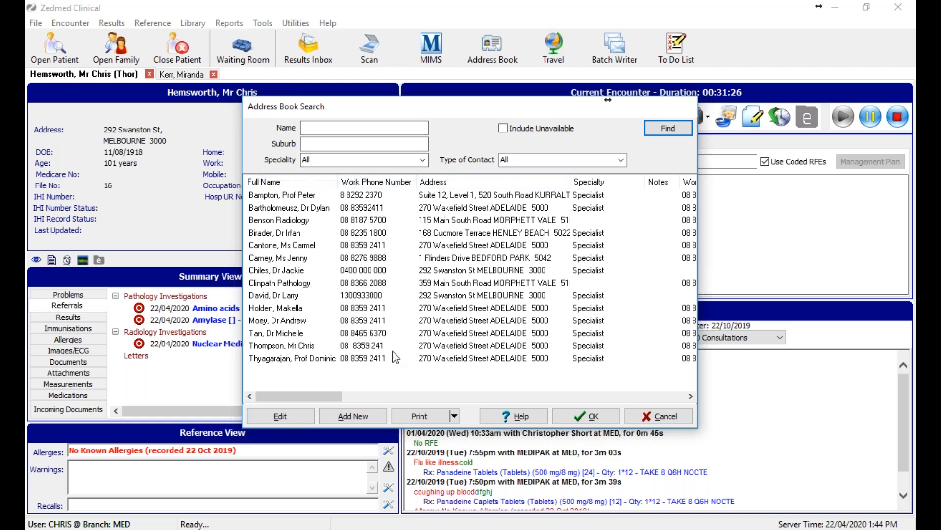
Step: Open the Clinpath Pathology contact from the Address Book and review the available contact types
{"action": "left_click", "coordinate": [269, 336]}
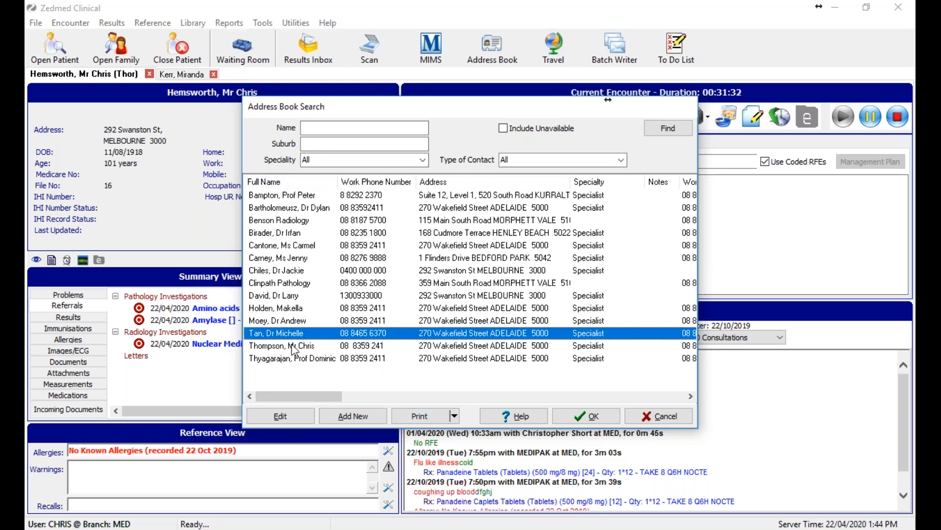
{"action": "left_click", "coordinate": [297, 283]}
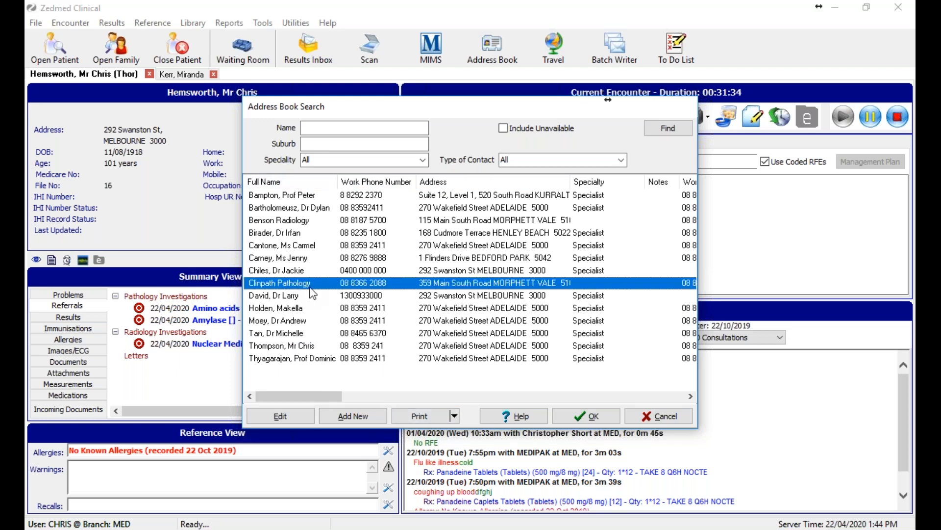
{"action": "left_click", "coordinate": [297, 334]}
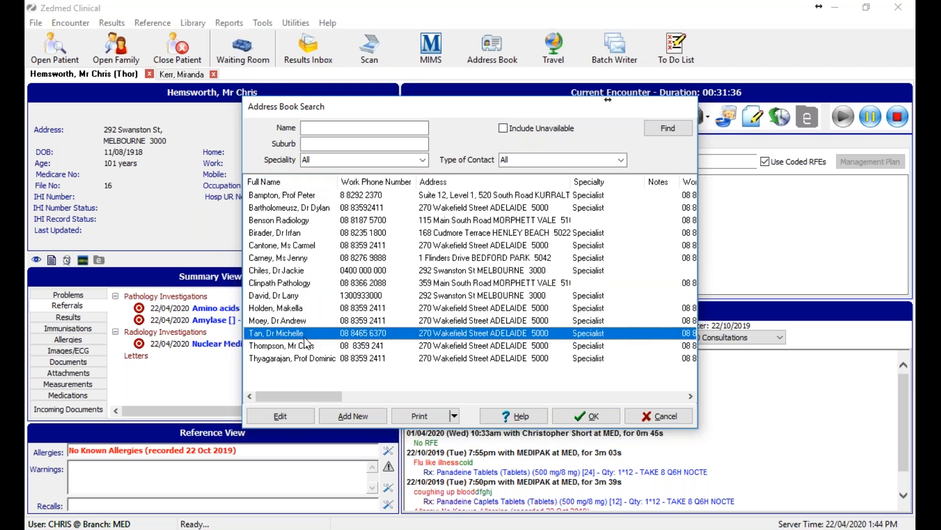
{"action": "left_click", "coordinate": [300, 283]}
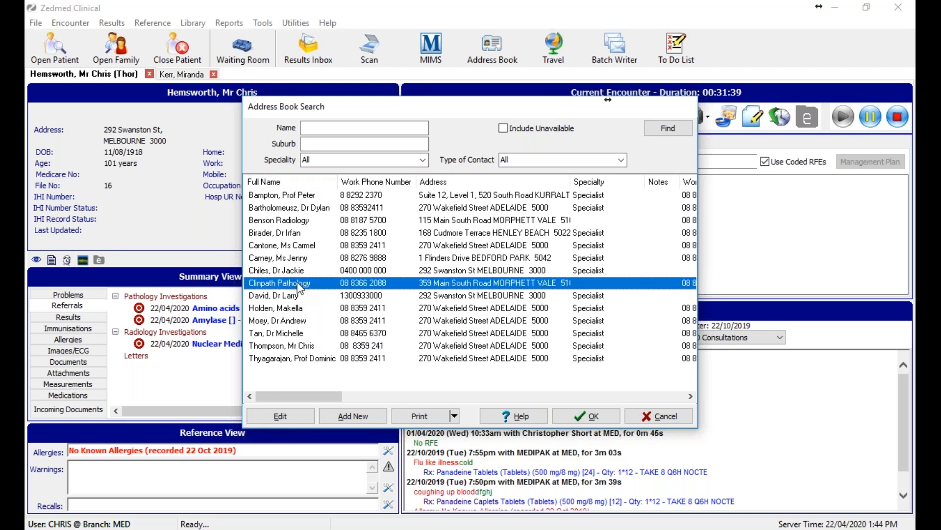
{"action": "double_click", "coordinate": [300, 285]}
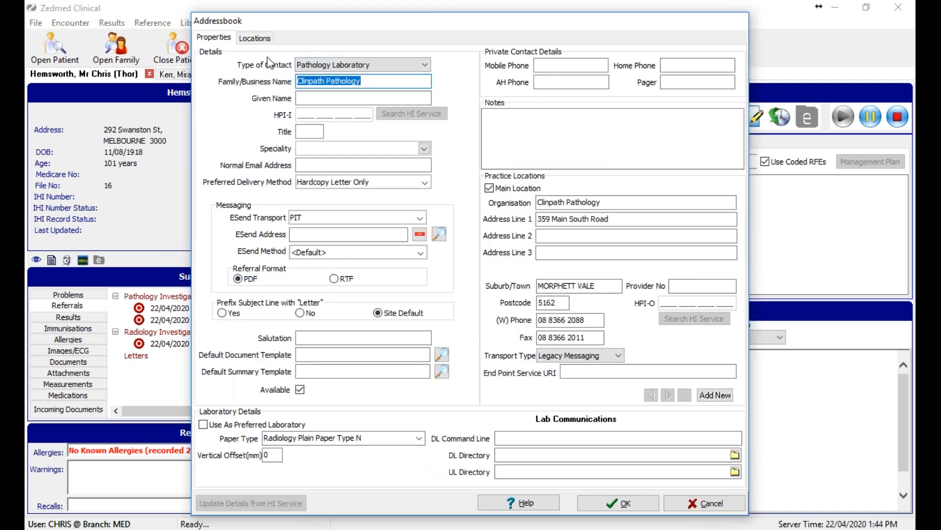
{"action": "left_click", "coordinate": [400, 64]}
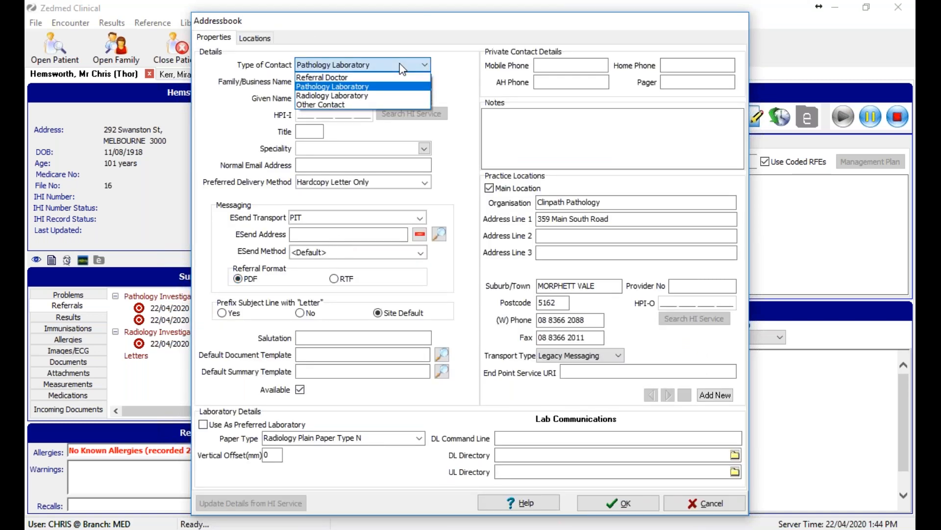
{"action": "left_click", "coordinate": [407, 59]}
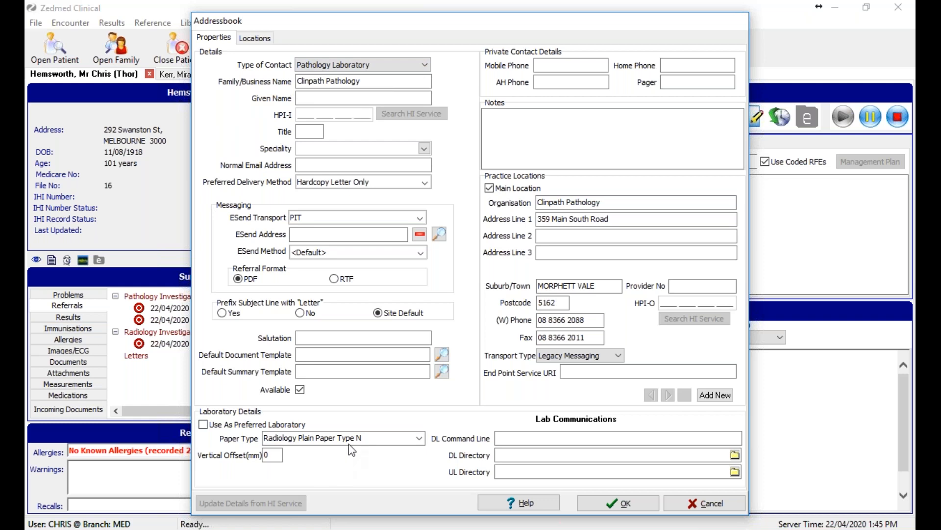
Step: Review the laboratory paper types and the vertical offset setting for Clinpath Pathology, and cancel the contact without changes
{"action": "left_click", "coordinate": [419, 437]}
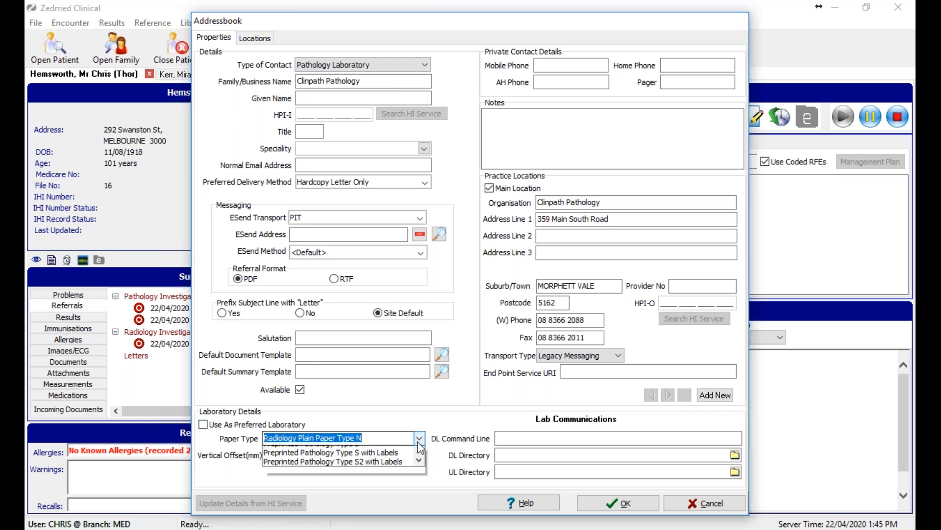
{"action": "left_click", "coordinate": [420, 497]}
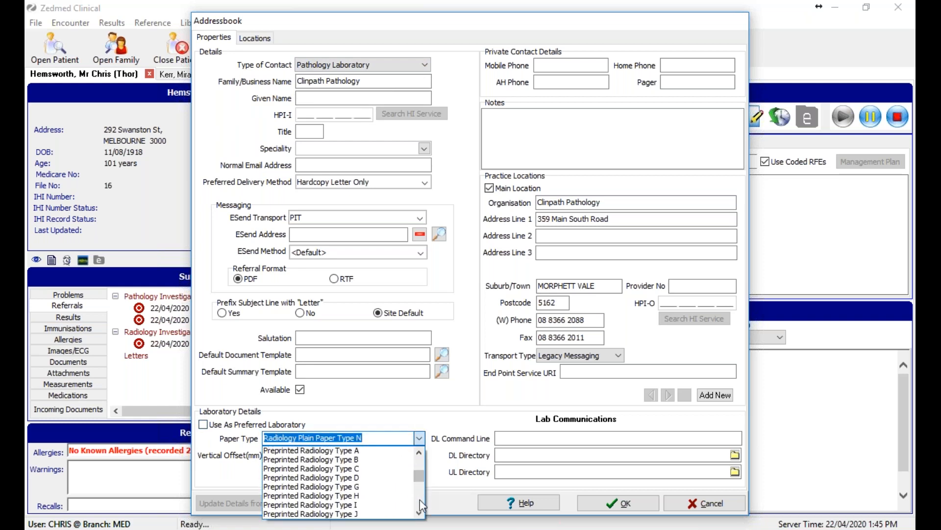
{"action": "left_click", "coordinate": [420, 499]}
{"action": "left_click_drag", "start_coordinate": [421, 485], "coordinate": [429, 512]}
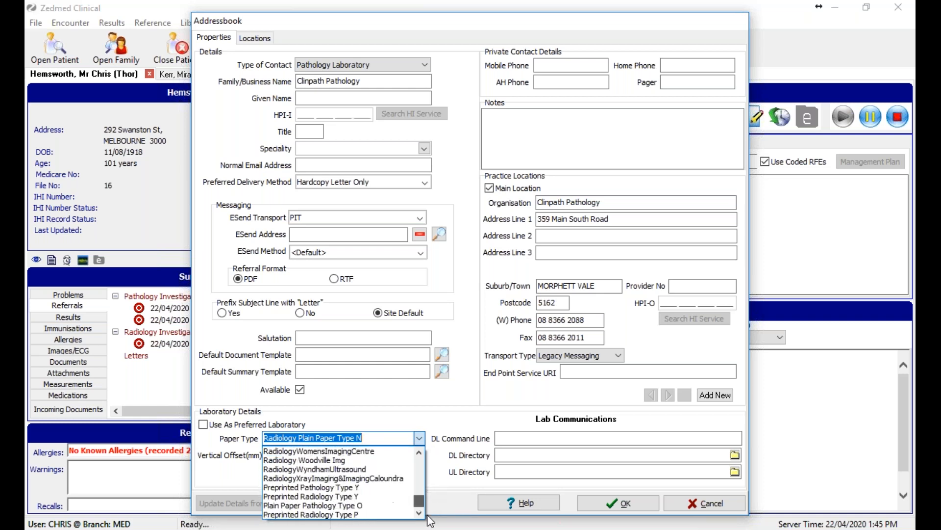
{"action": "left_click", "coordinate": [385, 408]}
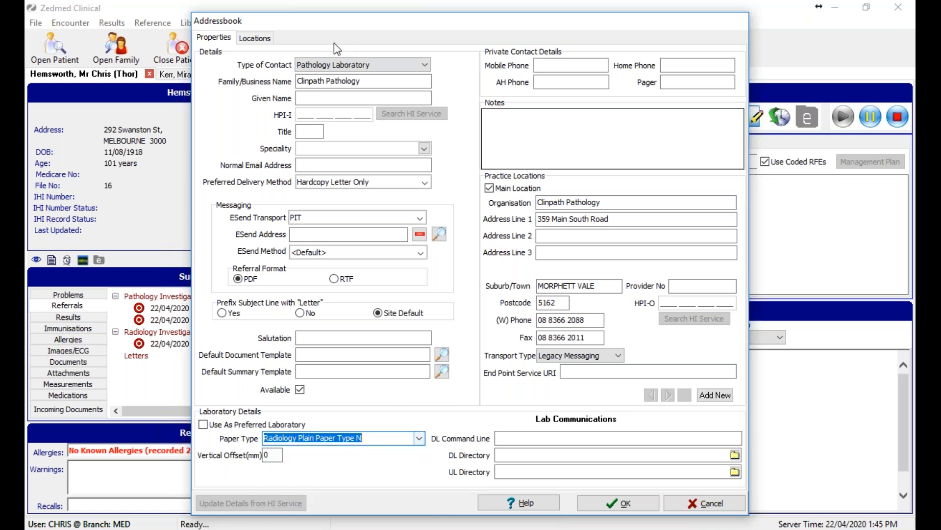
{"action": "double_click", "coordinate": [265, 455]}
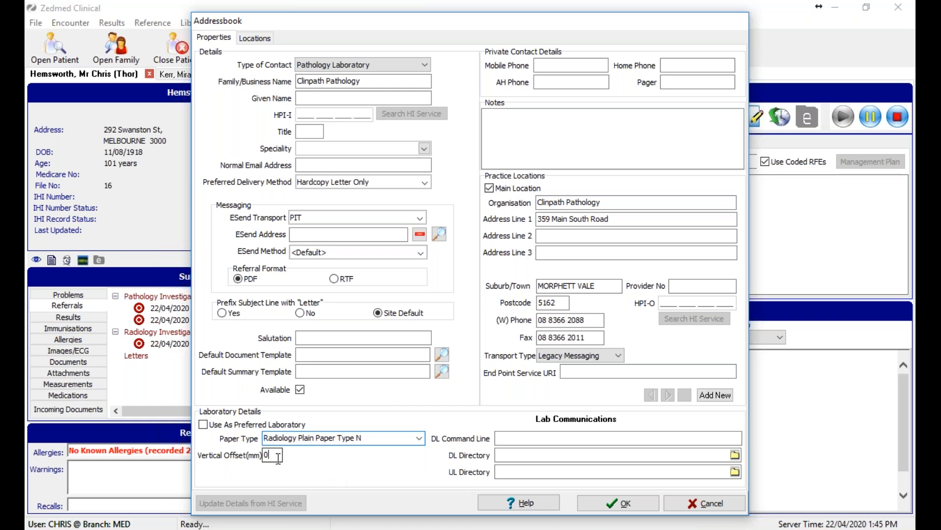
{"action": "left_click_drag", "start_coordinate": [261, 462], "coordinate": [293, 473]}
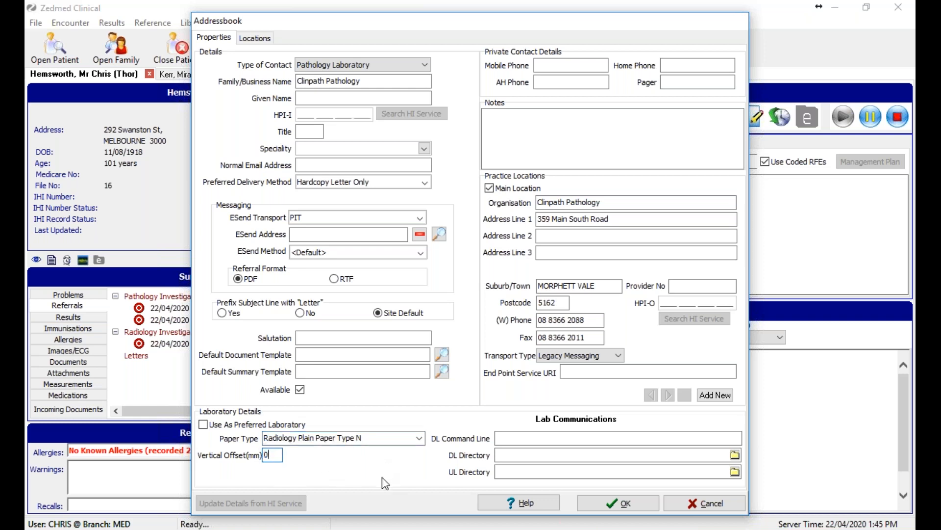
{"action": "left_click", "coordinate": [734, 504]}
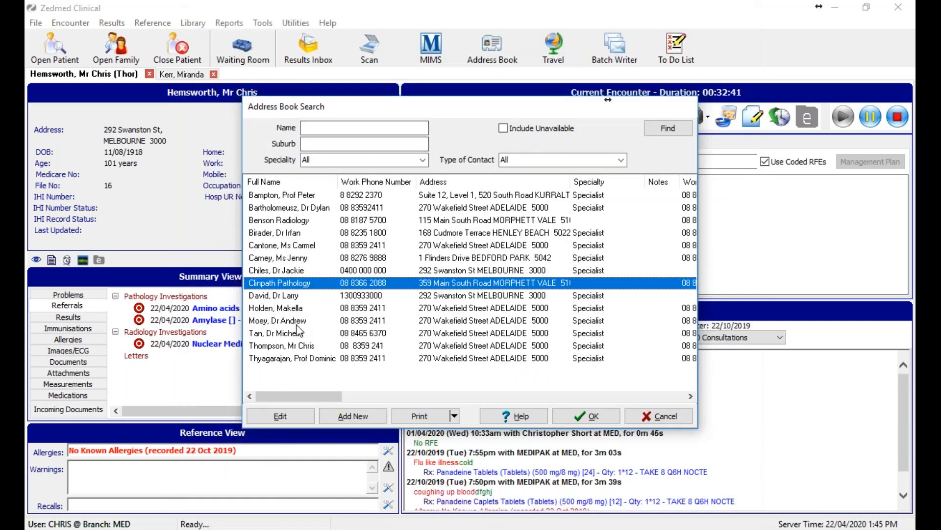
Step: Open a referral doctor's contact from SA Group - Wakefield Clinic and review its contact type, email field, ESend Transport and ESend Method options
{"action": "double_click", "coordinate": [294, 322]}
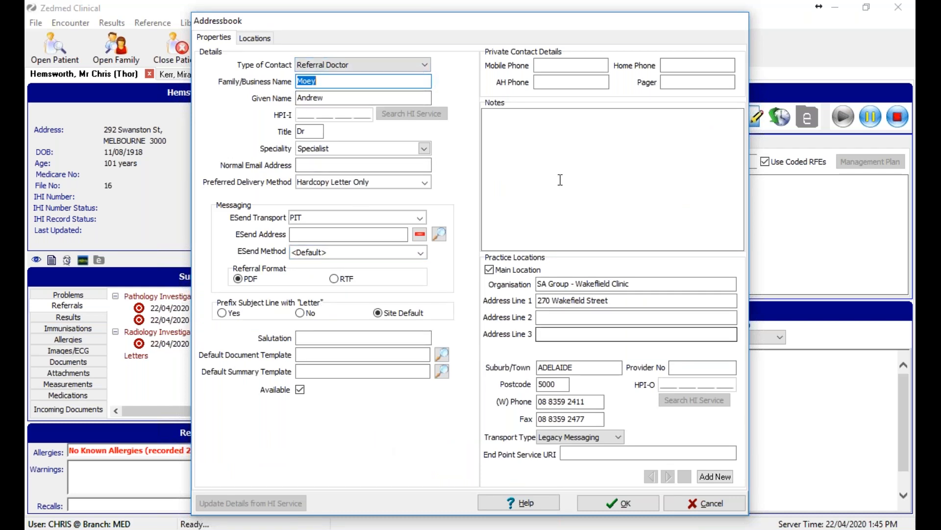
{"action": "left_click", "coordinate": [402, 63]}
{"action": "left_click", "coordinate": [401, 63]}
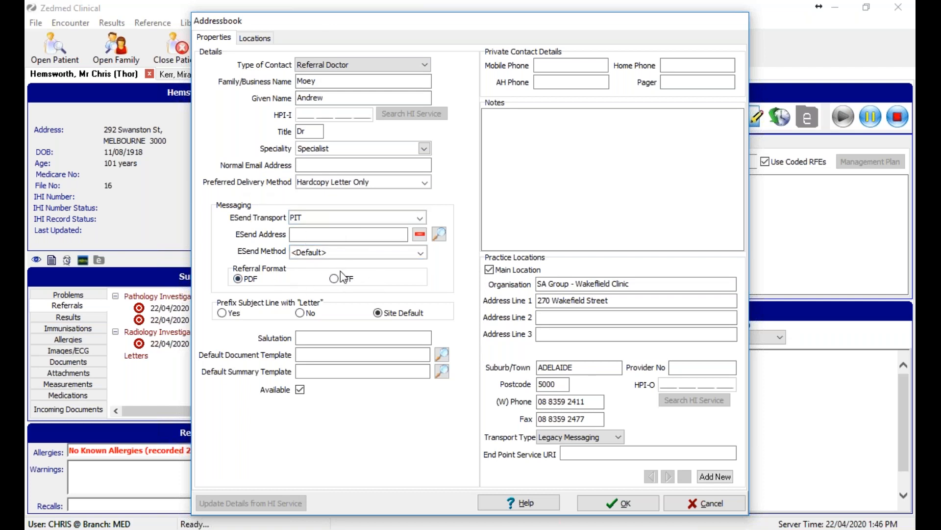
{"action": "left_click", "coordinate": [328, 223]}
{"action": "left_click", "coordinate": [369, 224]}
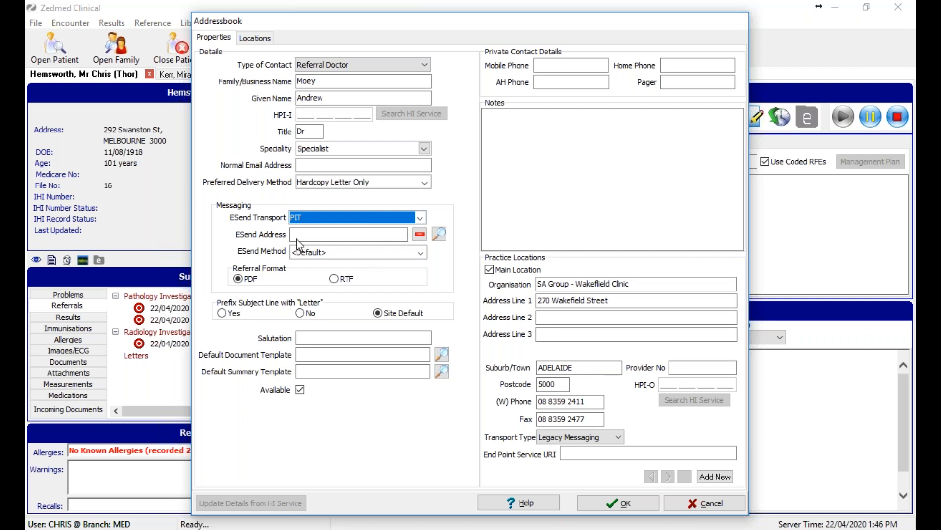
{"action": "left_click", "coordinate": [331, 168]}
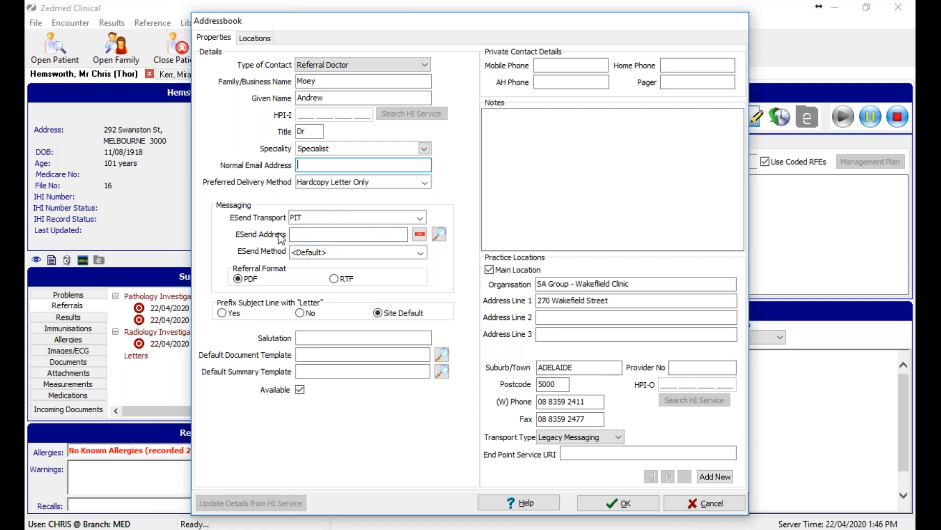
{"action": "left_click", "coordinate": [328, 253]}
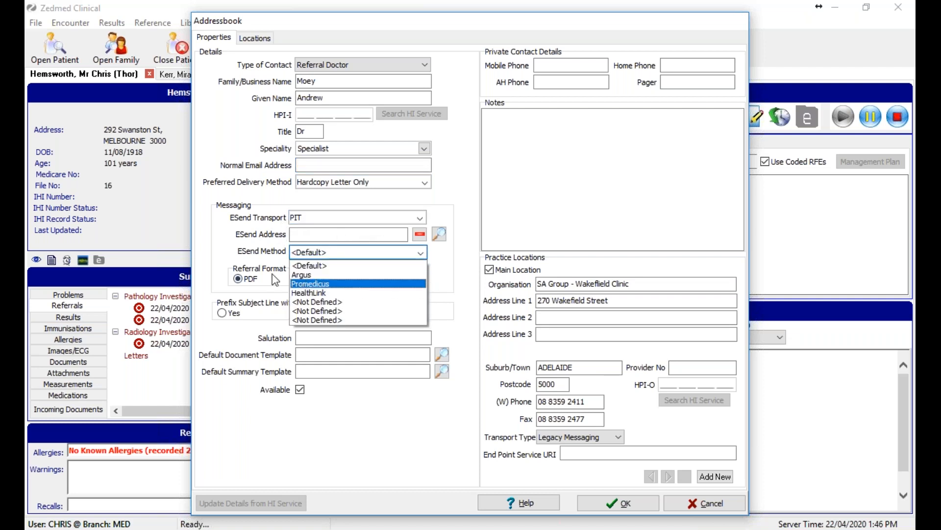
{"action": "left_click", "coordinate": [208, 255]}
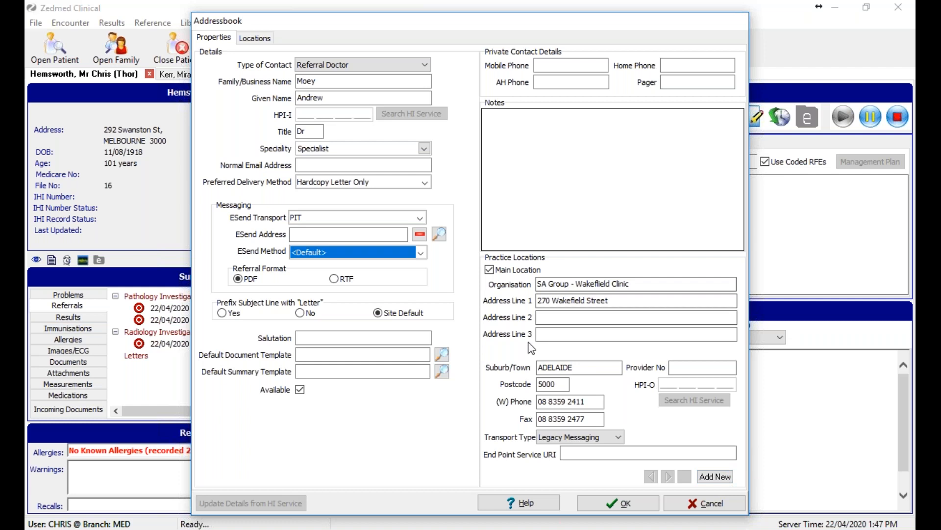
Step: Add a second practice location with the organisation Other Hospital to the referral doctor's contact and save the contact
{"action": "left_click", "coordinate": [716, 477]}
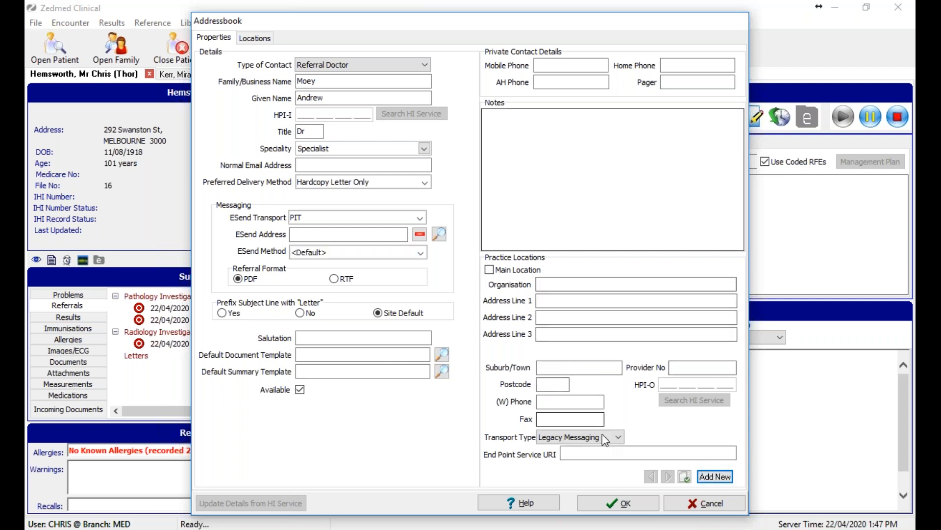
{"action": "left_click", "coordinate": [575, 284]}
{"action": "type", "text": "Other H"}
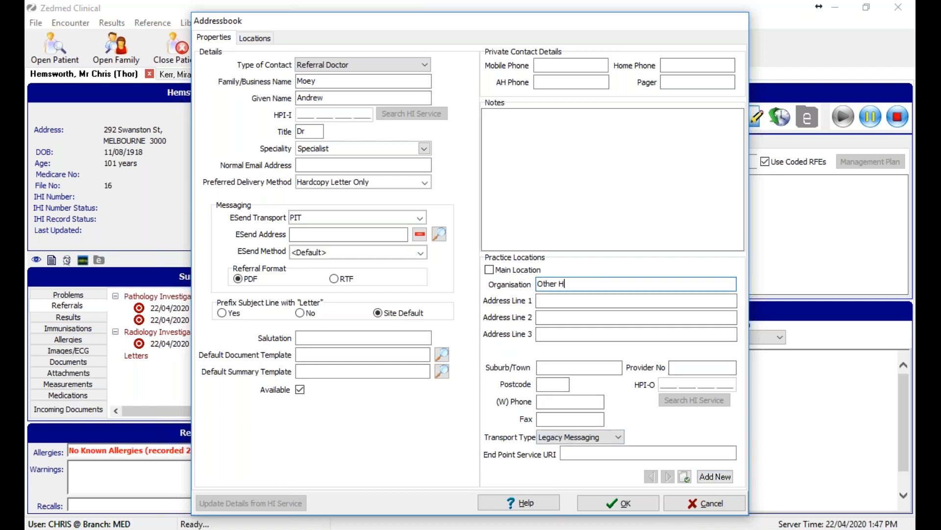
{"action": "type", "text": "ospital"}
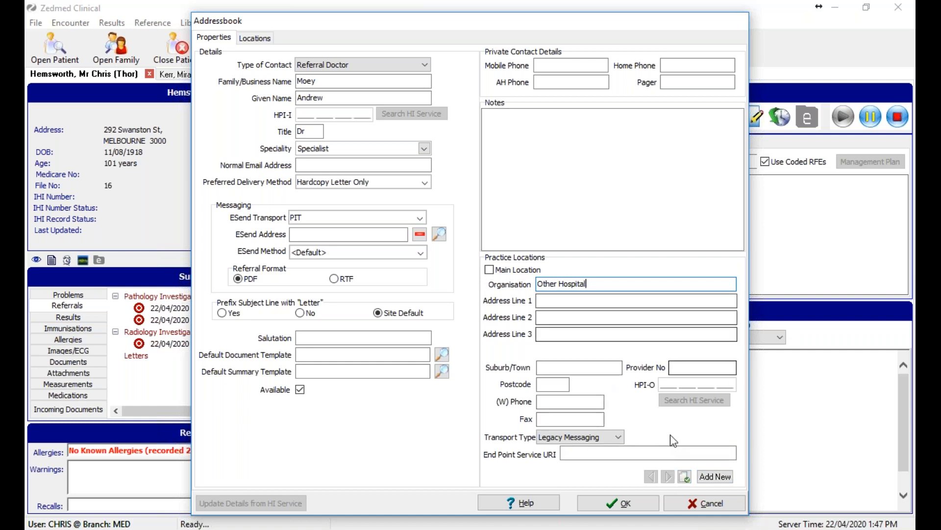
{"action": "left_click", "coordinate": [684, 476]}
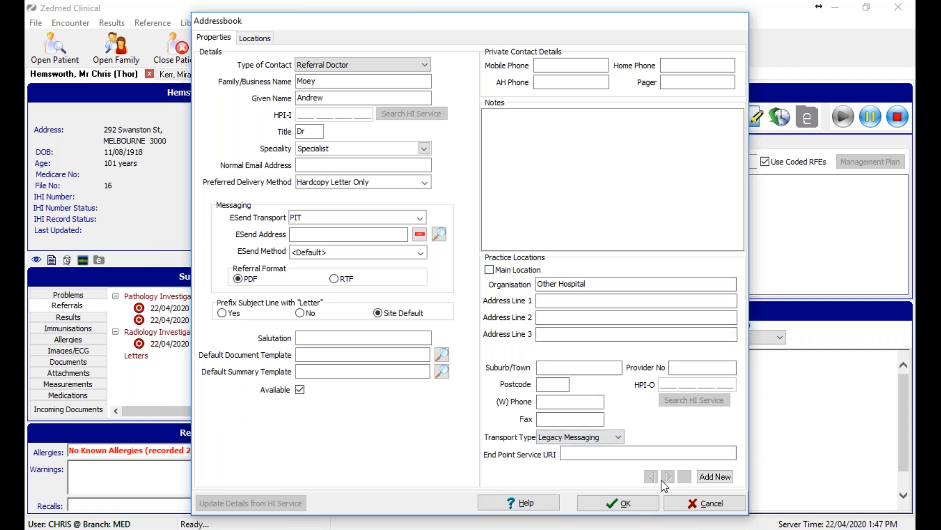
{"action": "left_click", "coordinate": [652, 501]}
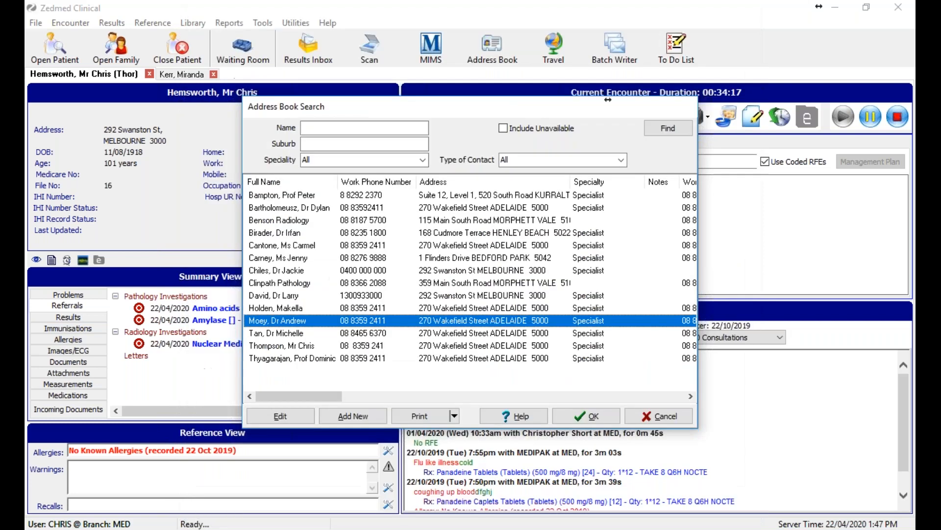
Step: Reopen the referral doctor's contact, compare its two practice locations, and close the contact and the Address Book without changes
{"action": "double_click", "coordinate": [338, 321]}
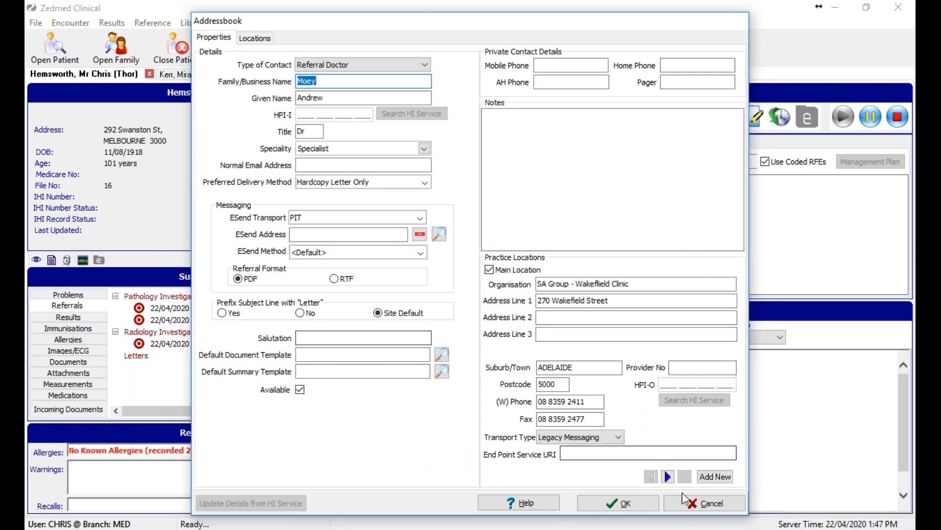
{"action": "left_click", "coordinate": [667, 477]}
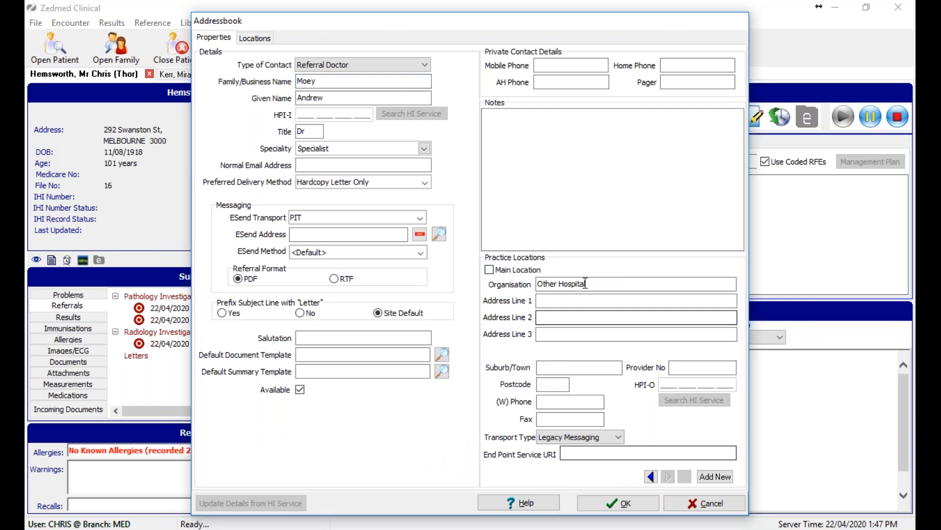
{"action": "left_click", "coordinate": [651, 476]}
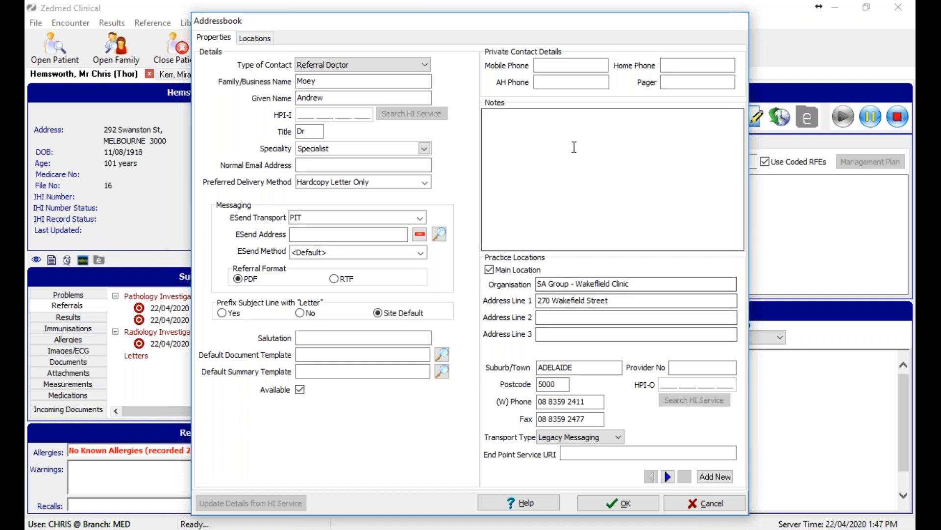
{"action": "left_click", "coordinate": [668, 476]}
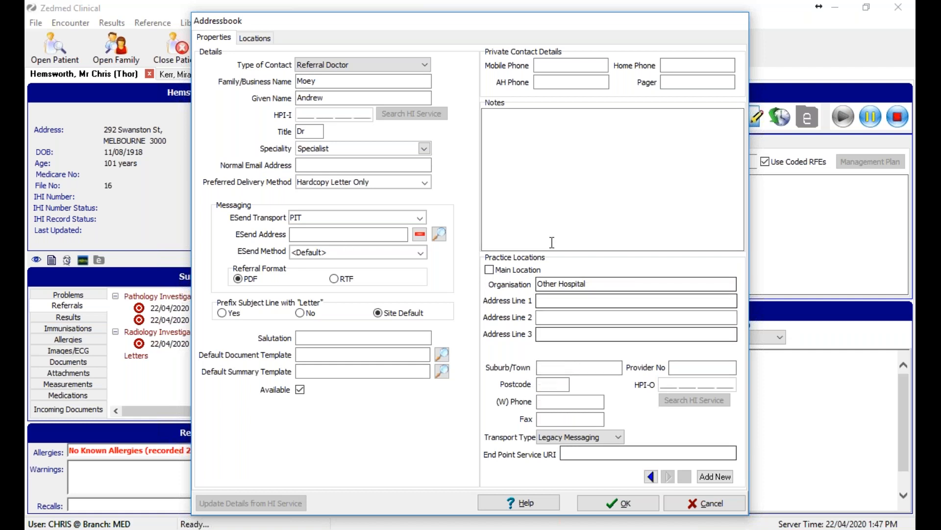
{"action": "left_click", "coordinate": [708, 504]}
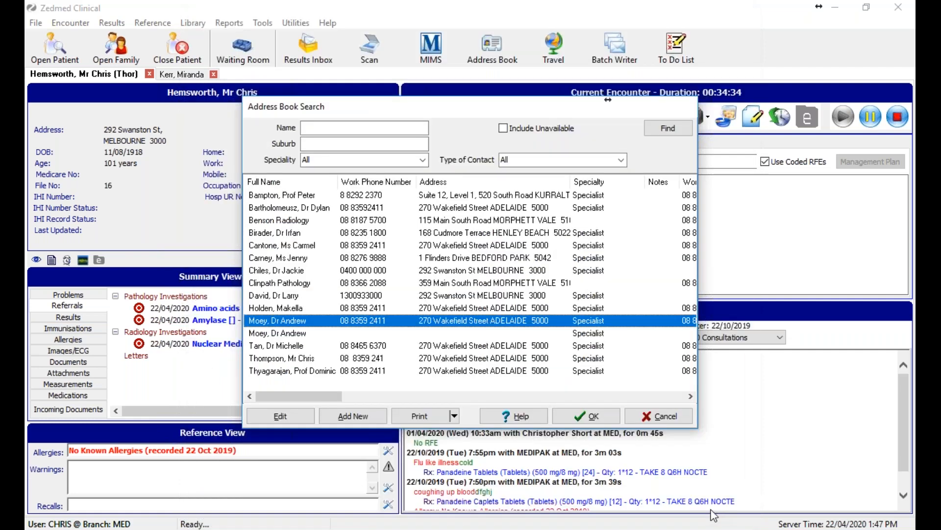
{"action": "left_click", "coordinate": [674, 423]}
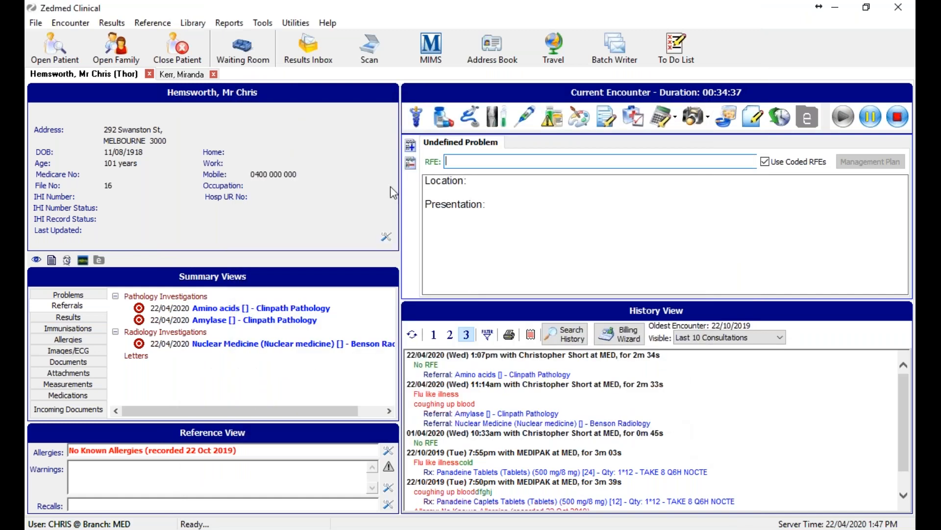
Step: Review Pathology Test Groups and the blank form for a new test group, and close both without adding a group
{"action": "left_click", "coordinate": [263, 22]}
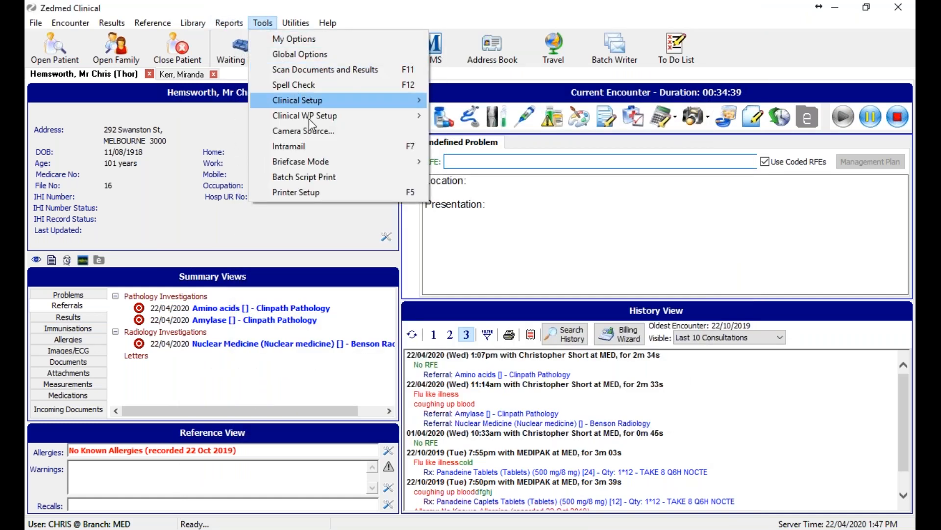
{"action": "mouse_move", "coordinate": [337, 103]}
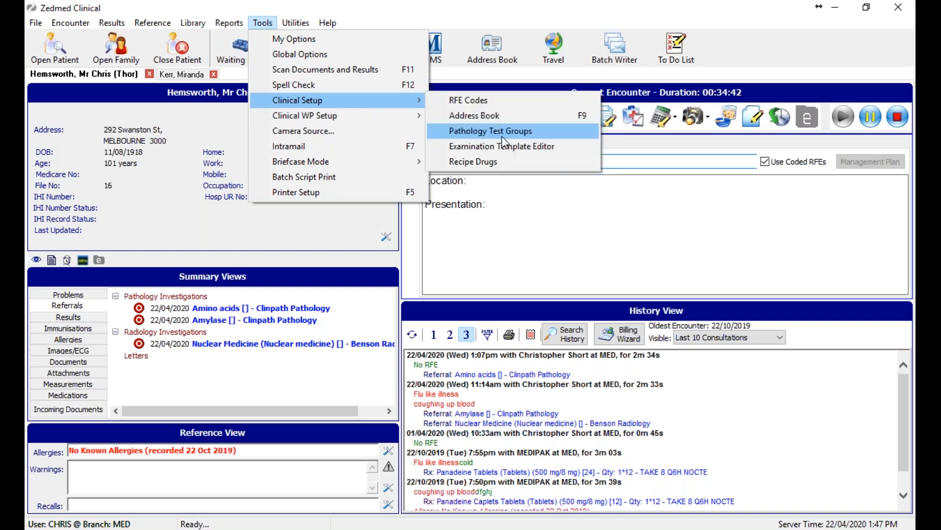
{"action": "left_click", "coordinate": [502, 137]}
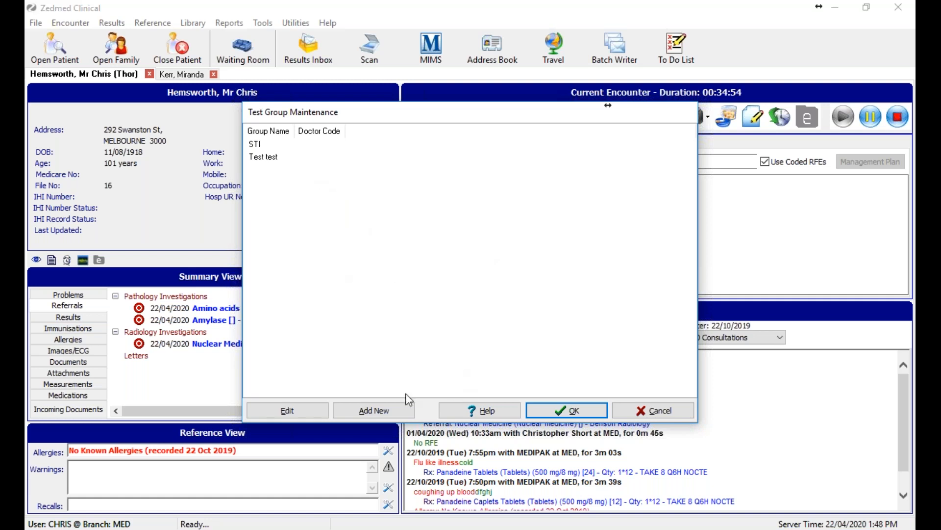
{"action": "left_click", "coordinate": [357, 411]}
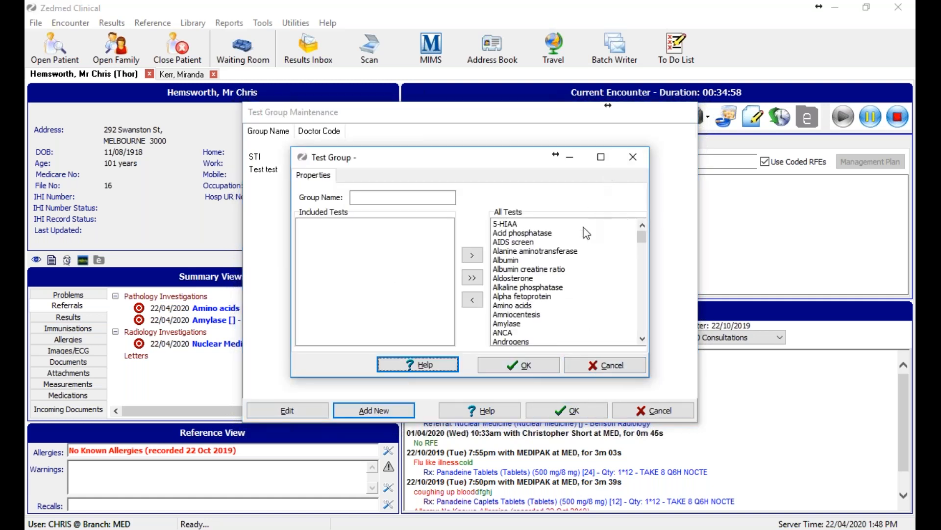
{"action": "left_click", "coordinate": [632, 371]}
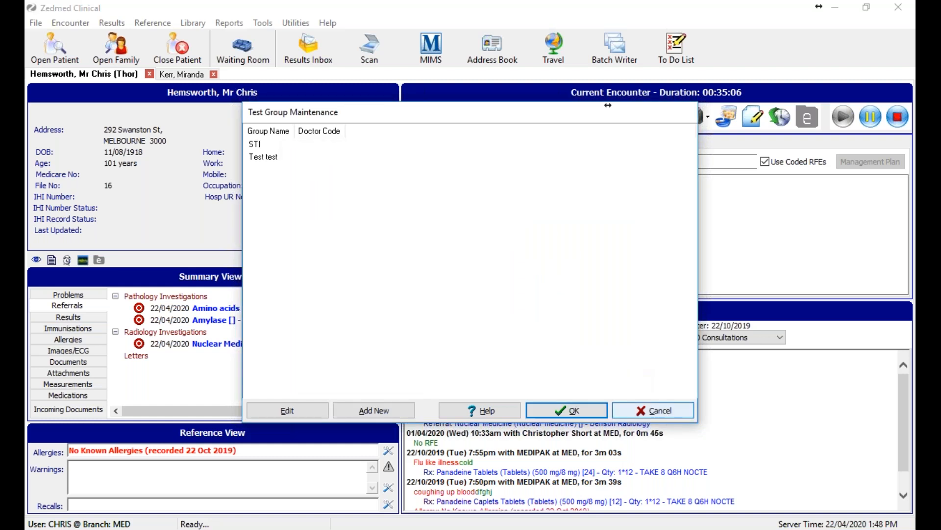
{"action": "left_click", "coordinate": [653, 410]}
Step: Review the list of examination templates in the Examination Template Editor and close it
{"action": "left_click", "coordinate": [263, 25]}
{"action": "mouse_move", "coordinate": [339, 115]}
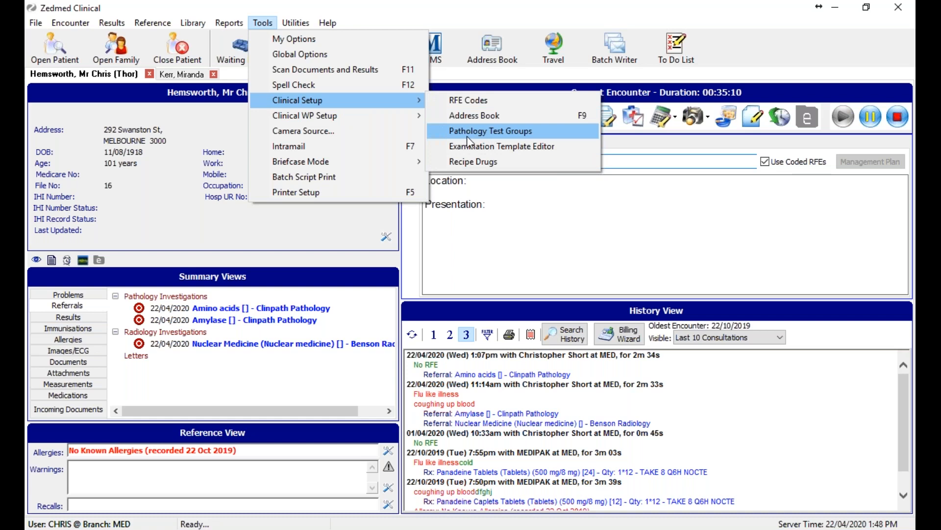
{"action": "left_click", "coordinate": [468, 152]}
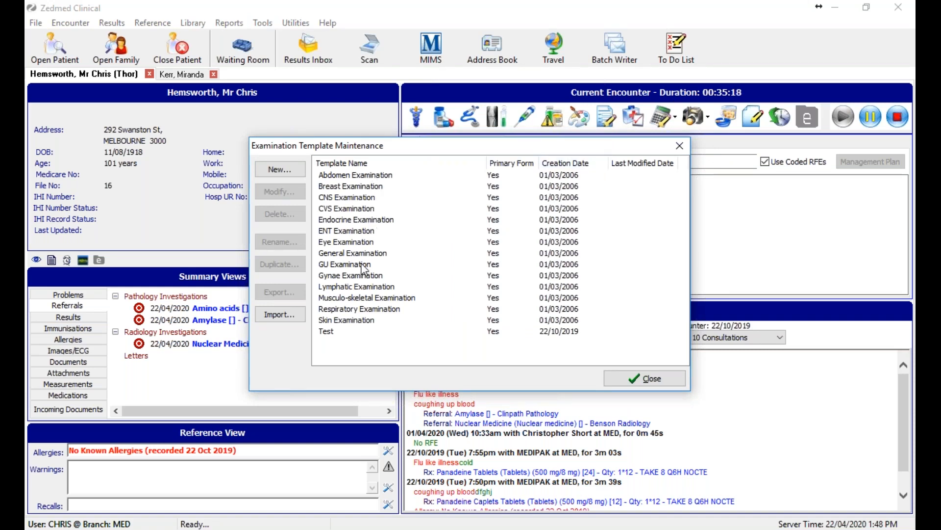
{"action": "left_click", "coordinate": [650, 381]}
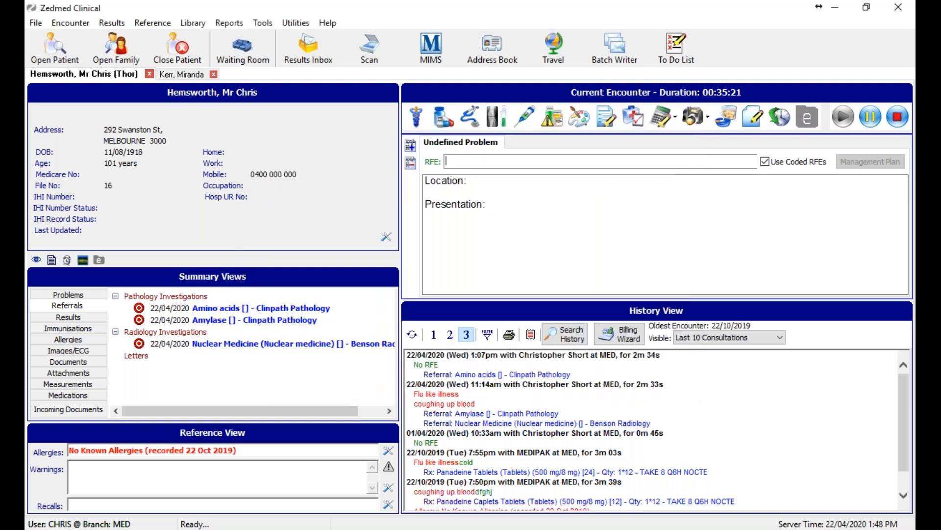
Step: Record an Abdomen Examination in the current encounter: tenderness Central and L Loin, Rigidity Yes, Rebound No, Ascites Yes, Bruits No
{"action": "left_click", "coordinate": [606, 117]}
{"action": "double_click", "coordinate": [446, 173]}
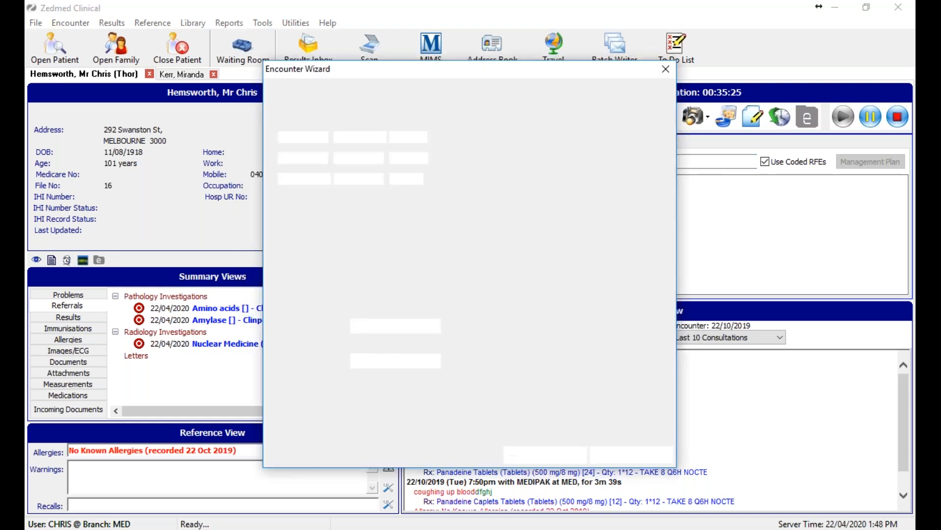
{"action": "left_click", "coordinate": [394, 158]}
{"action": "left_click", "coordinate": [539, 144]}
{"action": "left_click", "coordinate": [564, 179]}
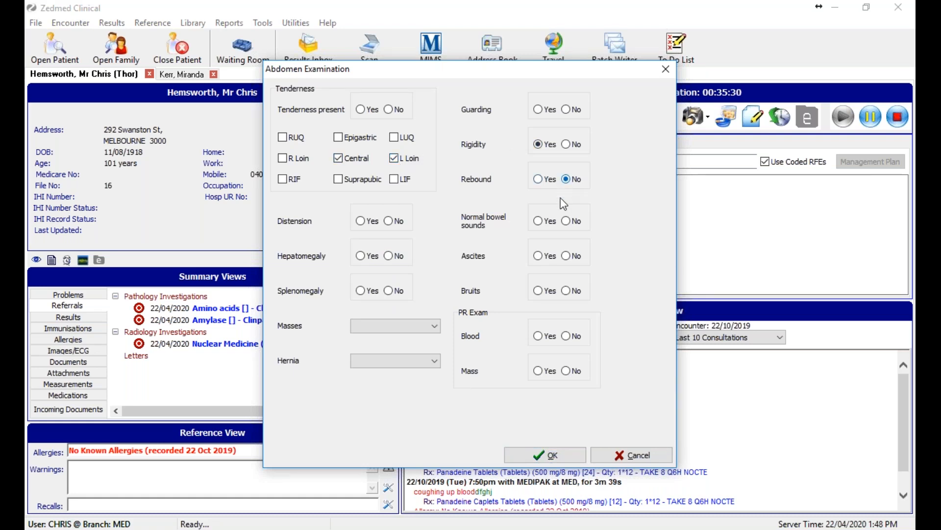
{"action": "left_click", "coordinate": [539, 255]}
{"action": "left_click", "coordinate": [566, 290]}
{"action": "left_click", "coordinate": [556, 455]}
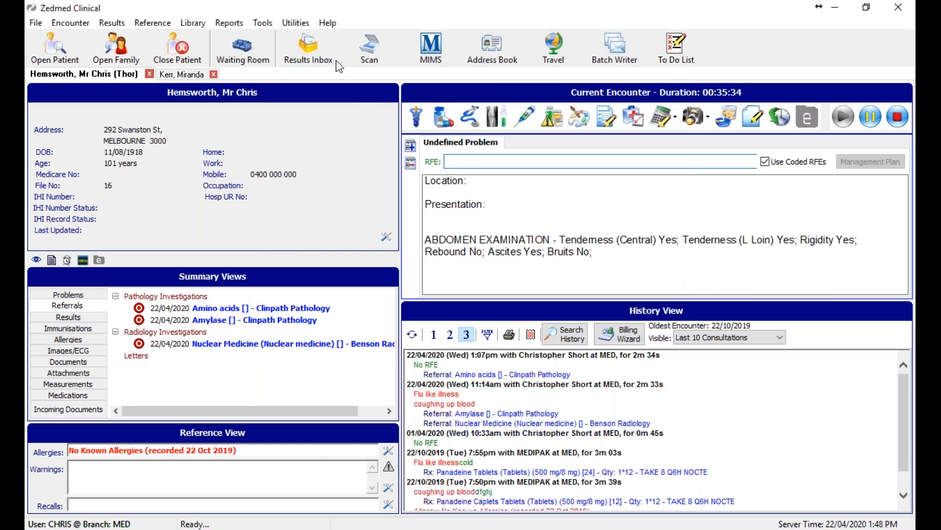
Step: Review Recipe Drugs and the blank form for a new recipe drug, and cancel both without adding a drug
{"action": "left_click", "coordinate": [273, 29]}
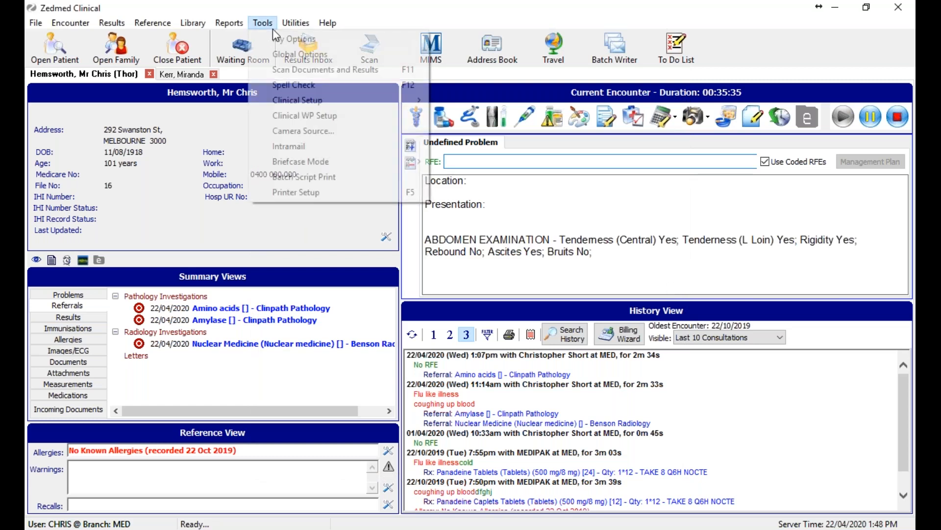
{"action": "mouse_move", "coordinate": [300, 28]}
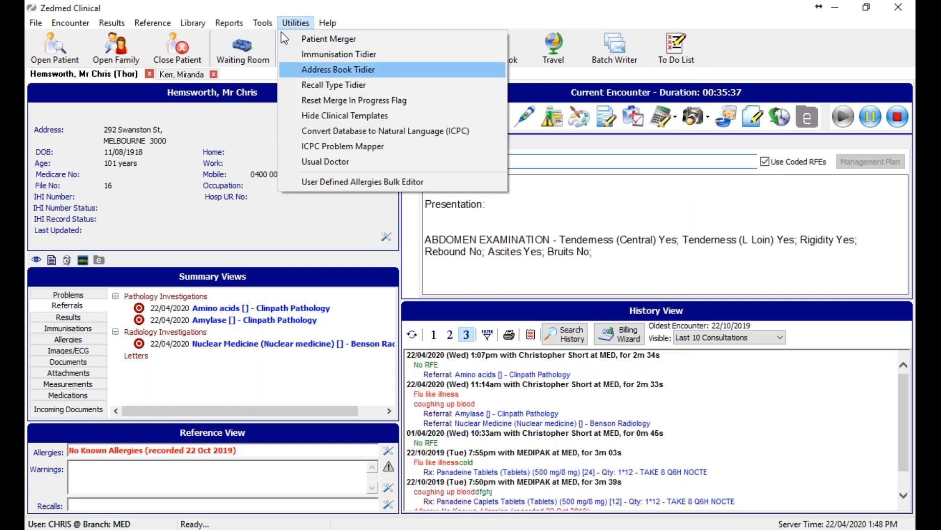
{"action": "mouse_move", "coordinate": [263, 24]}
{"action": "mouse_move", "coordinate": [319, 100]}
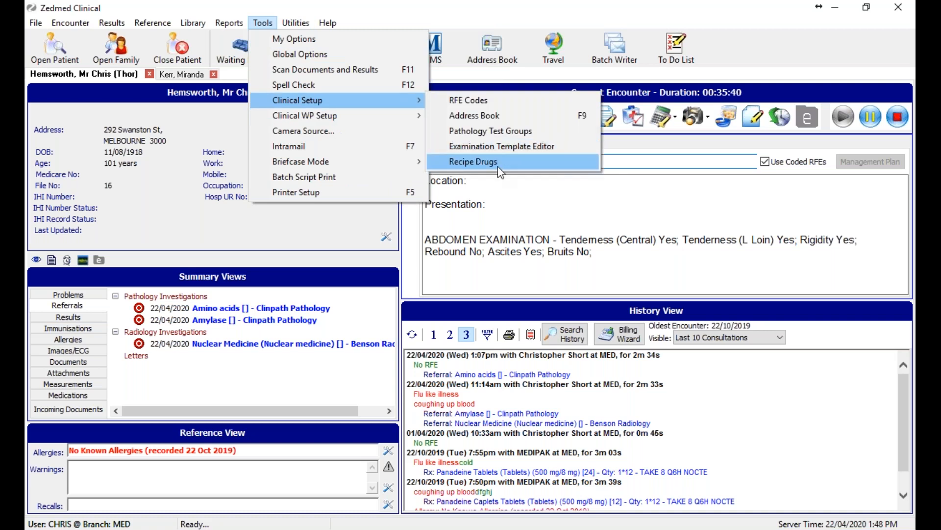
{"action": "left_click", "coordinate": [498, 167]}
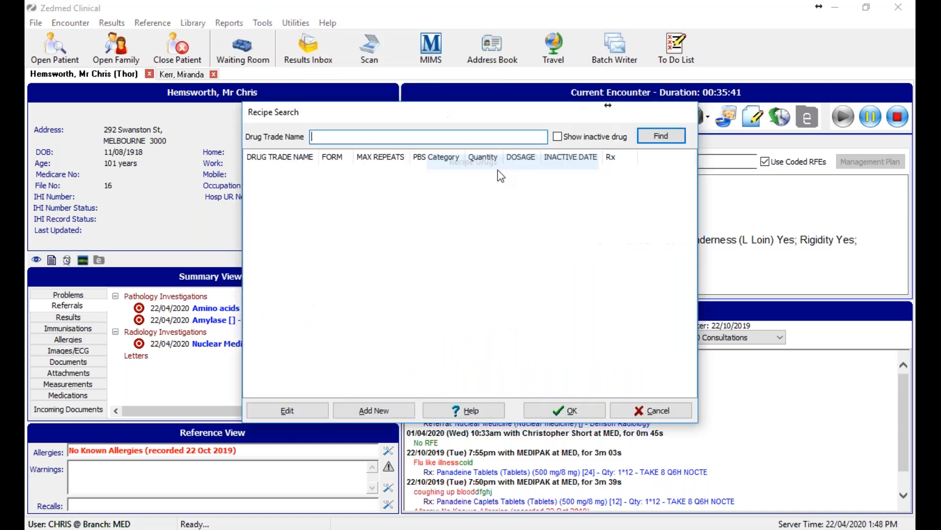
{"action": "left_click", "coordinate": [392, 411]}
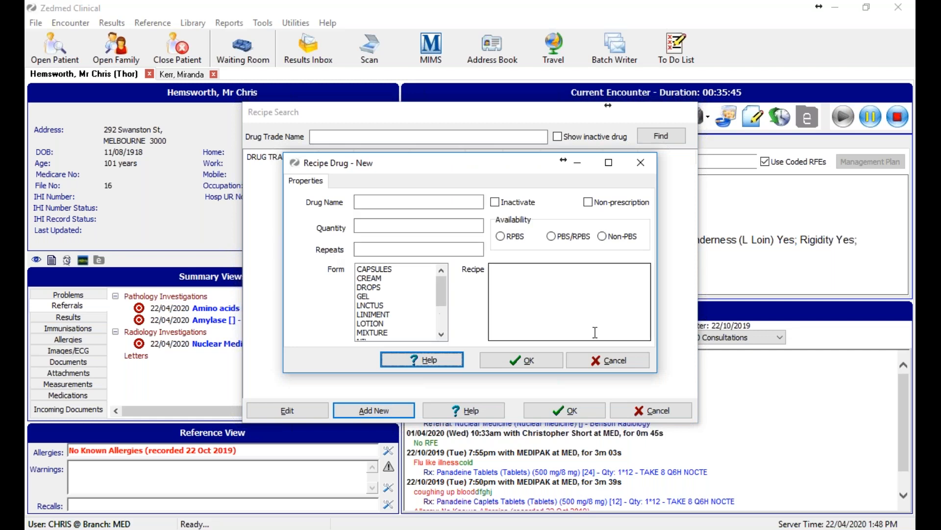
{"action": "left_click", "coordinate": [627, 368]}
{"action": "left_click", "coordinate": [638, 411]}
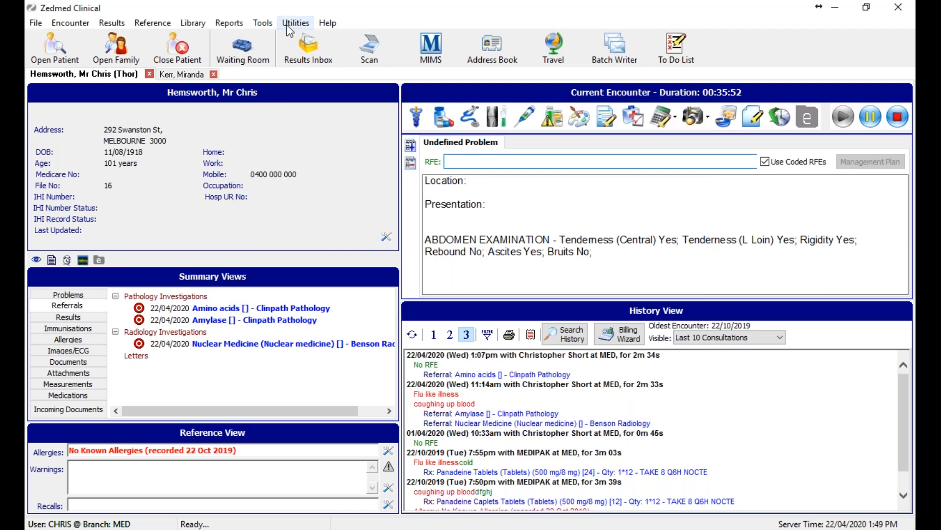
Step: Review the list of non-coded problems in the ICPC Problem Mapper utility and close it
{"action": "left_click", "coordinate": [294, 23]}
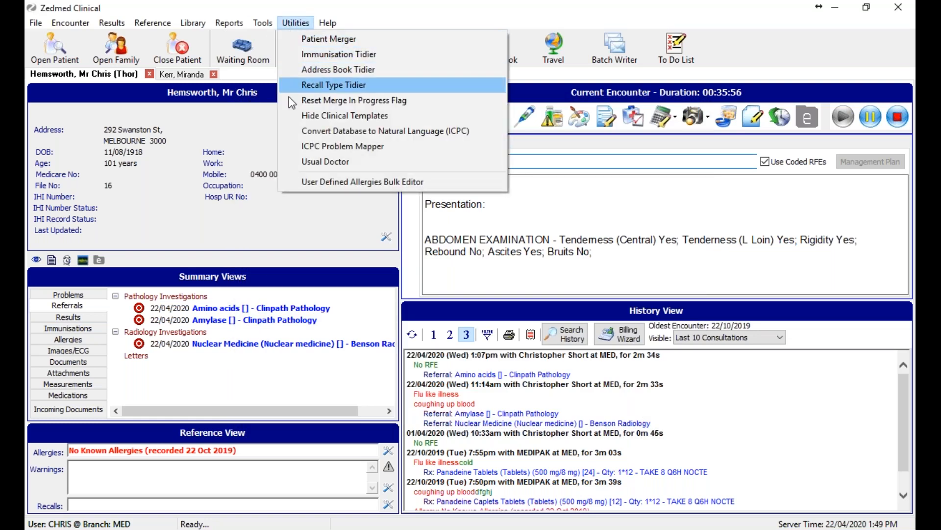
{"action": "left_click", "coordinate": [427, 145]}
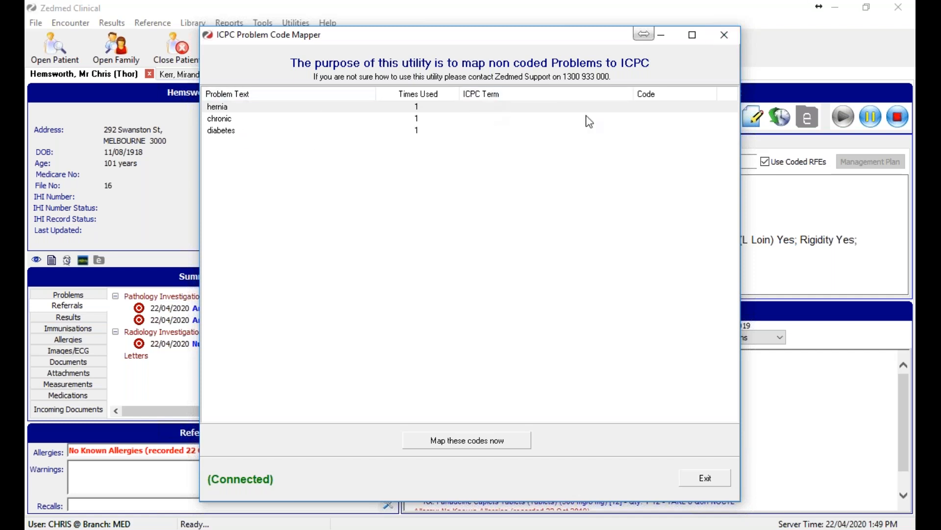
{"action": "left_click", "coordinate": [716, 42]}
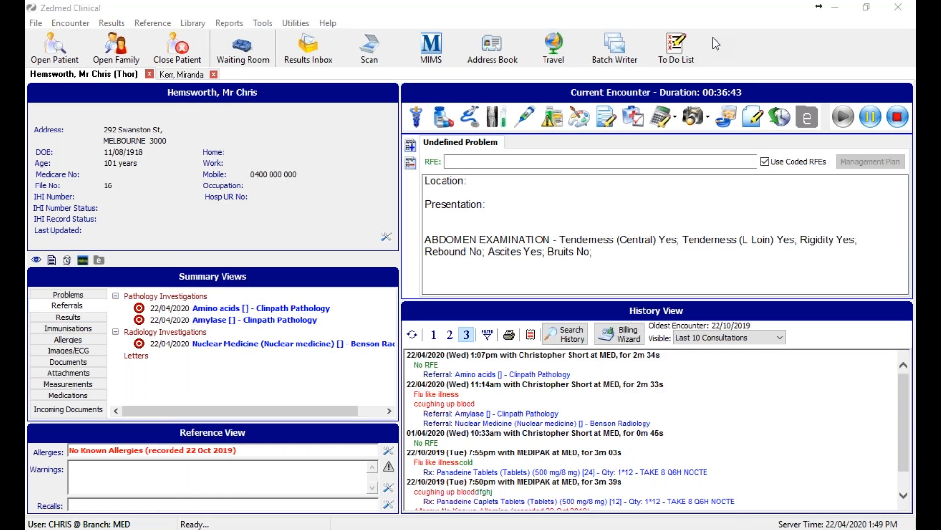
Step: Reopen the ICPC Problem Mapper and search the ICPC terms for "dia" for the diabetes problem
{"action": "left_click", "coordinate": [261, 22]}
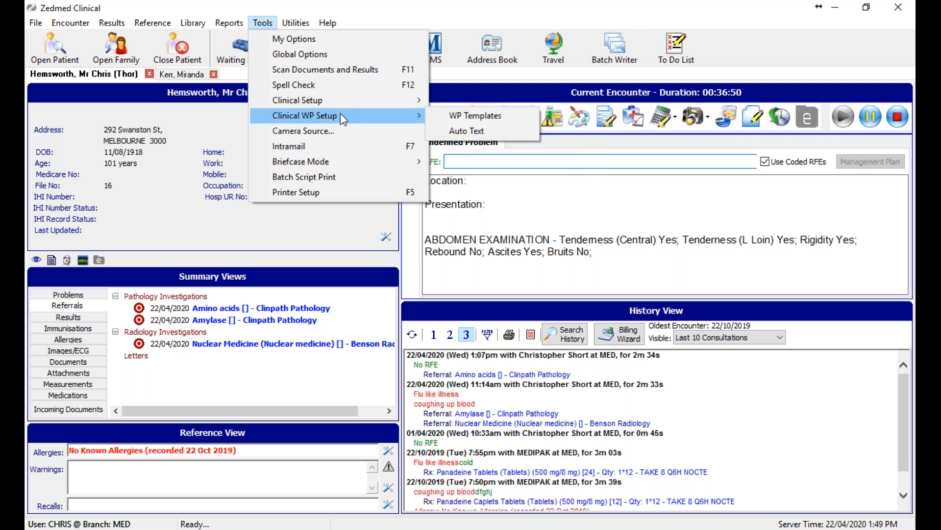
{"action": "mouse_move", "coordinate": [340, 100]}
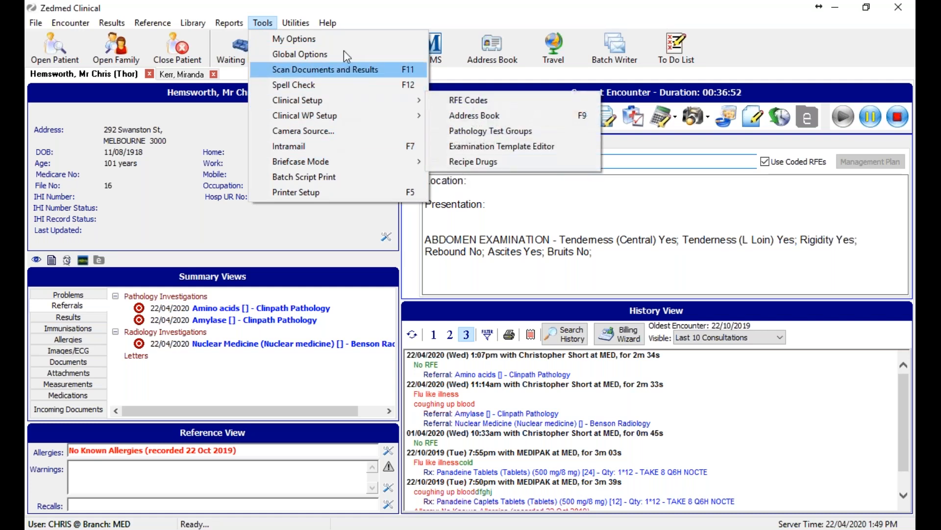
{"action": "mouse_move", "coordinate": [295, 22]}
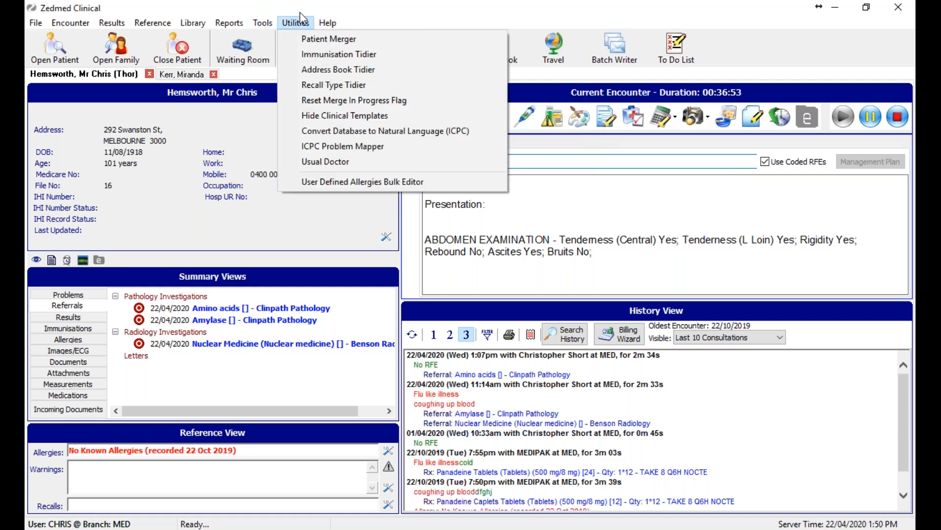
{"action": "left_click", "coordinate": [322, 148]}
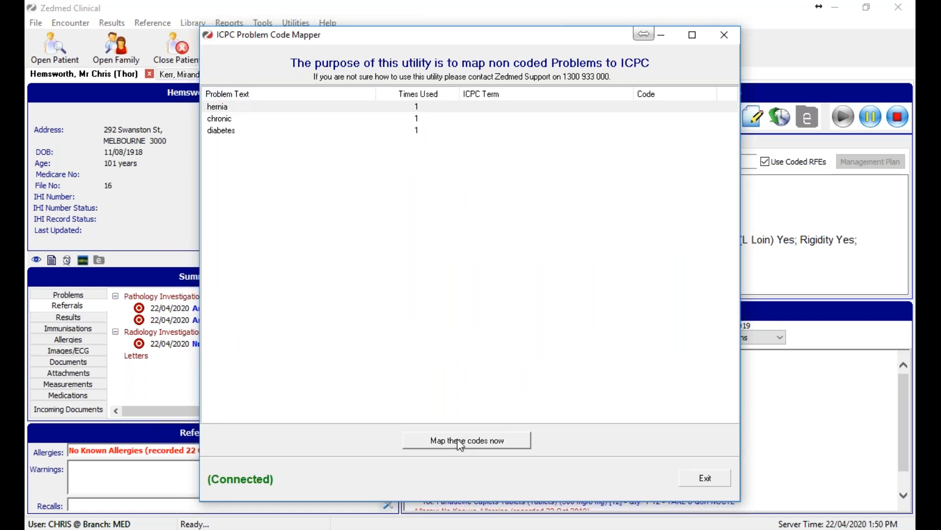
{"action": "right_click", "coordinate": [431, 116]}
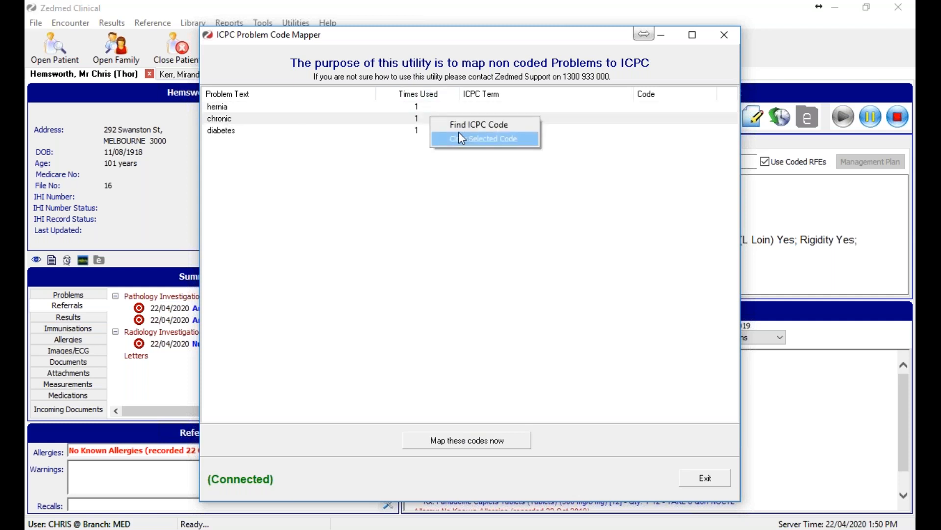
{"action": "left_click", "coordinate": [279, 131]}
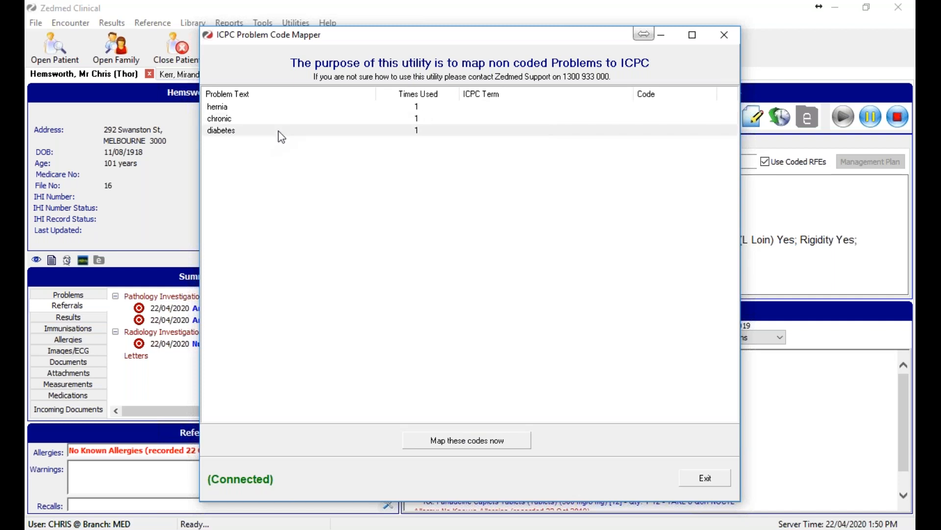
{"action": "right_click", "coordinate": [281, 137]}
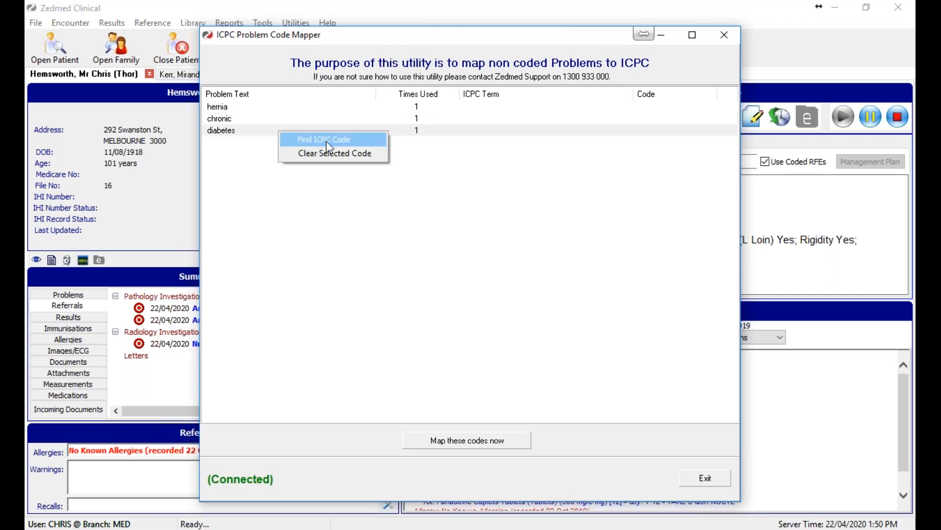
{"action": "left_click", "coordinate": [368, 262]}
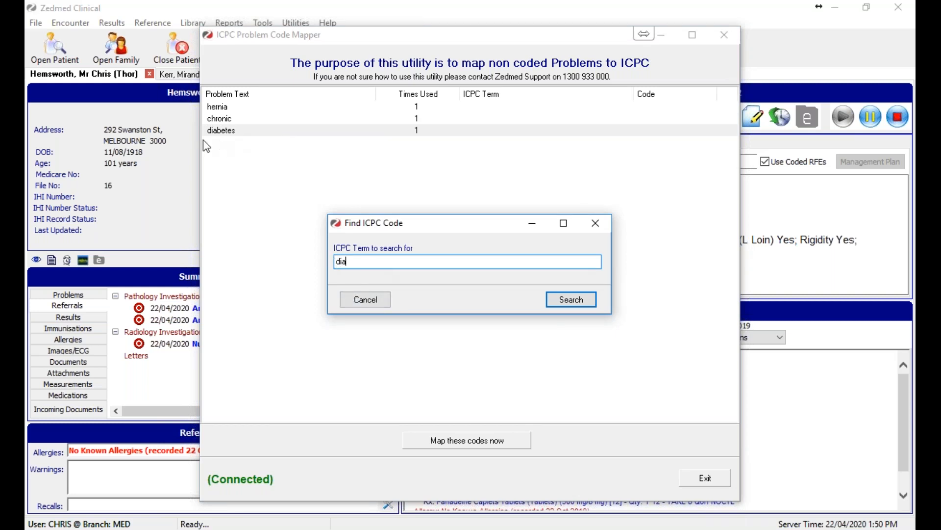
{"action": "left_click", "coordinate": [581, 303]}
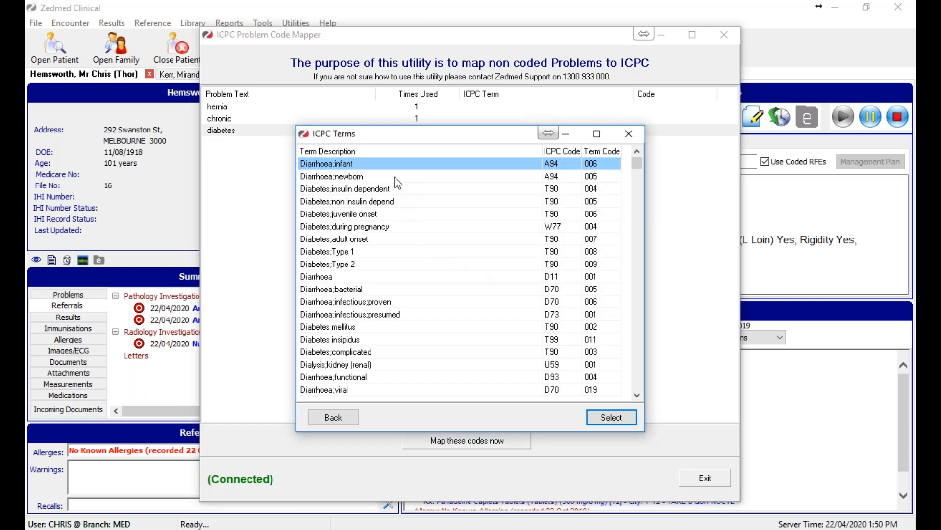
Step: Assign the ICPC term Diabetes;Type 2 to the diabetes problem
{"action": "left_click_drag", "start_coordinate": [392, 141], "coordinate": [415, 200]}
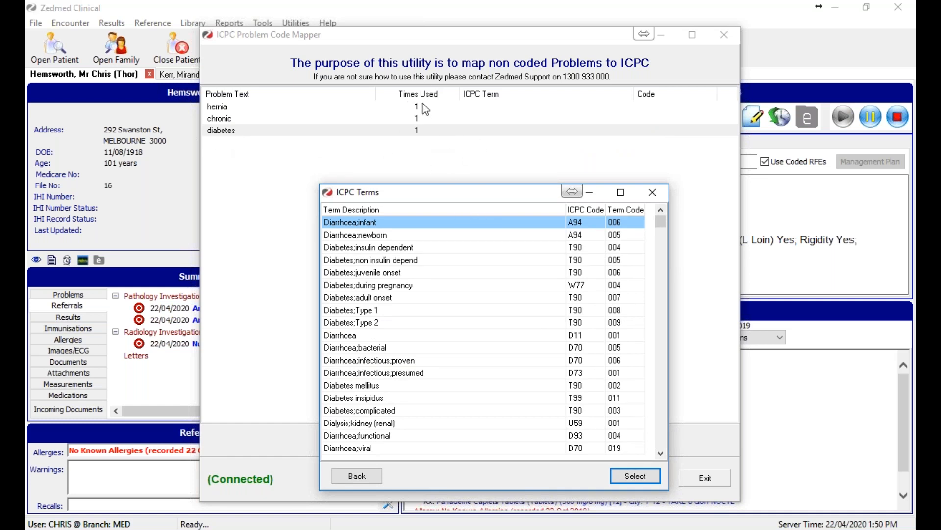
{"action": "left_click_drag", "start_coordinate": [438, 197], "coordinate": [442, 105]}
{"action": "left_click", "coordinate": [411, 242]}
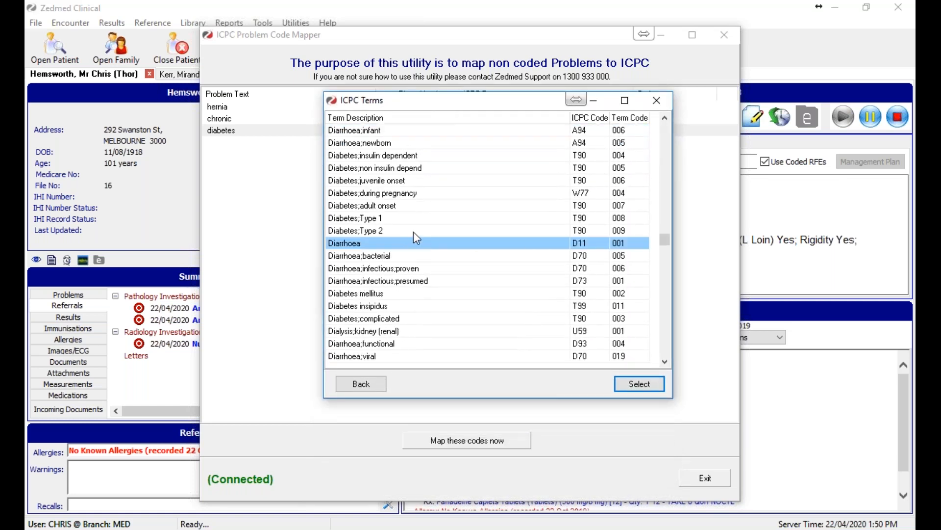
{"action": "left_click", "coordinate": [375, 234]}
{"action": "left_click_drag", "start_coordinate": [398, 104], "coordinate": [429, 163]}
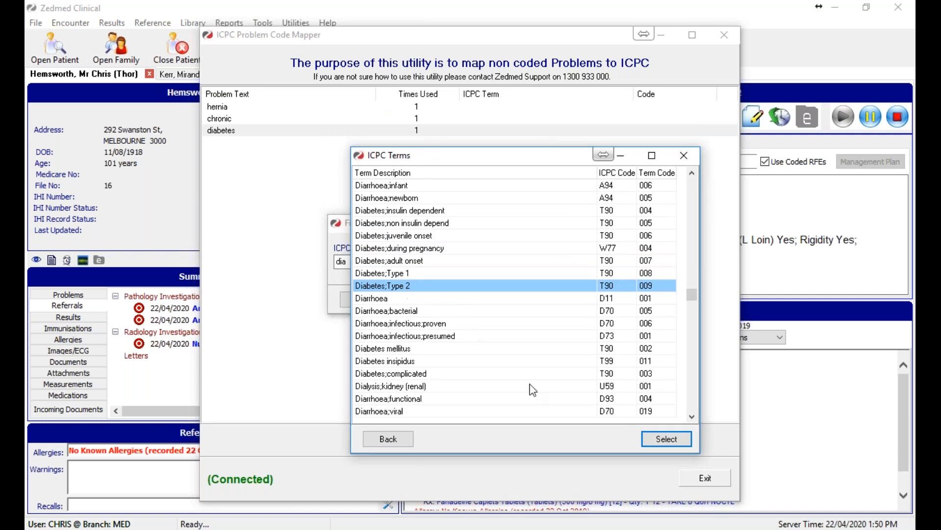
{"action": "left_click", "coordinate": [650, 440]}
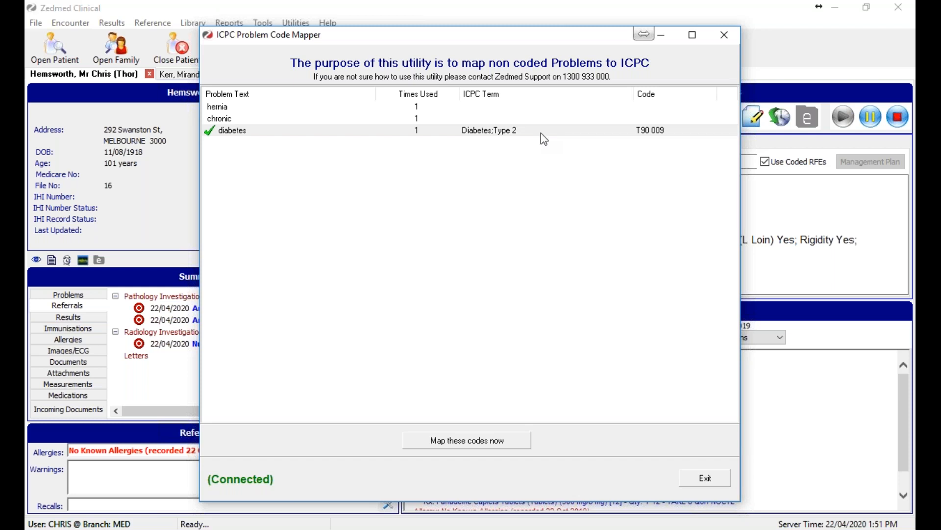
Step: Search the ICPC terms for the chronic problem and assign Chronic obstr lung disease to it
{"action": "left_click", "coordinate": [267, 119]}
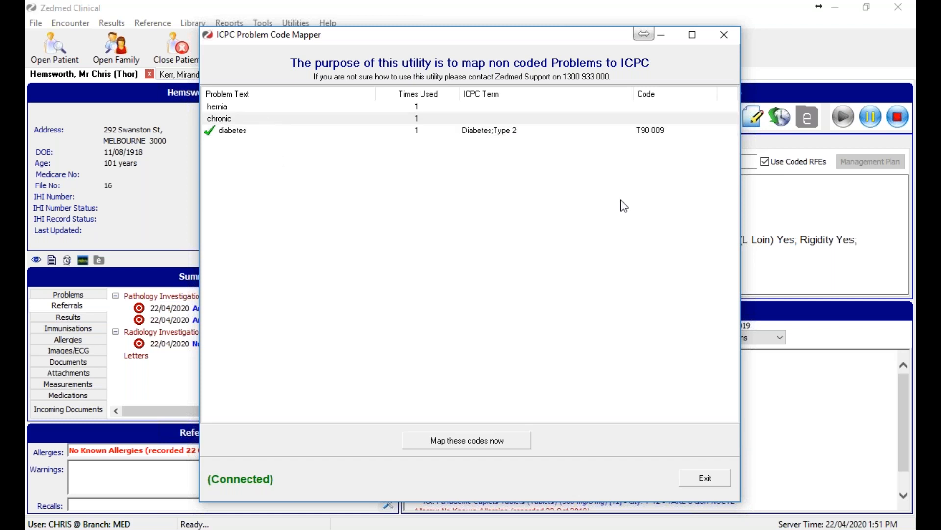
{"action": "right_click", "coordinate": [442, 120]}
{"action": "left_click", "coordinate": [402, 123]}
{"action": "right_click", "coordinate": [401, 119]}
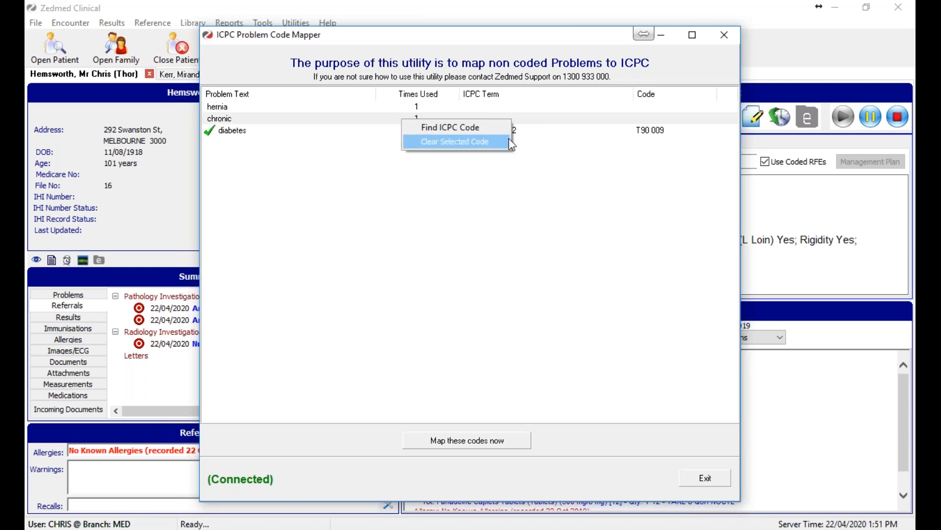
{"action": "left_click", "coordinate": [466, 124]}
{"action": "left_click", "coordinate": [570, 300]}
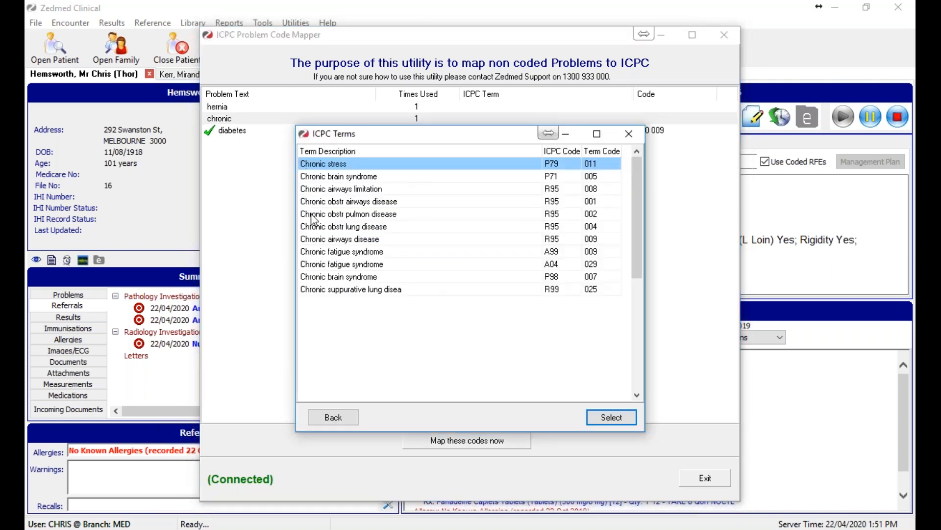
{"action": "left_click", "coordinate": [326, 423]}
{"action": "type", "text": "o"}
{"action": "left_click", "coordinate": [572, 294]}
{"action": "left_click", "coordinate": [356, 227]}
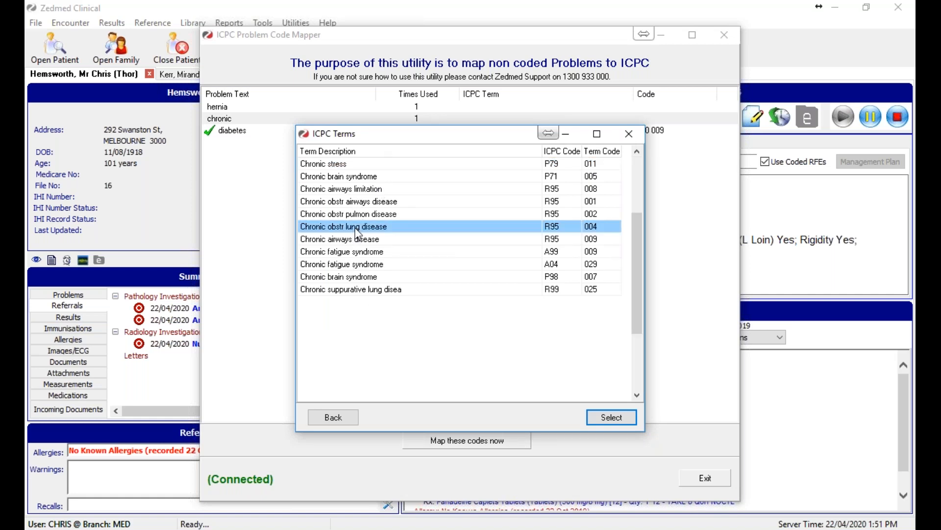
{"action": "double_click", "coordinate": [329, 232]}
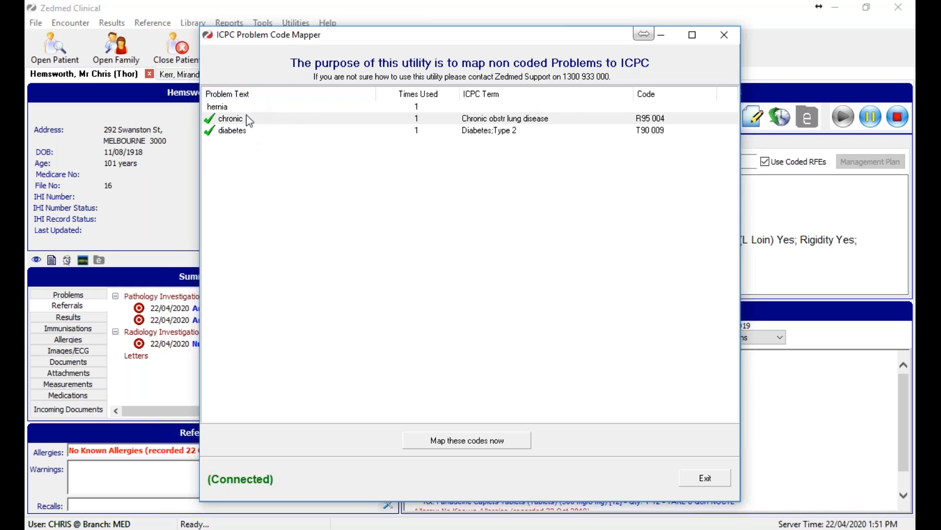
Step: Sort the problems by times used, then map the assigned codes for chronic and diabetes and exit the mapper
{"action": "left_click", "coordinate": [436, 94]}
{"action": "left_click", "coordinate": [434, 95]}
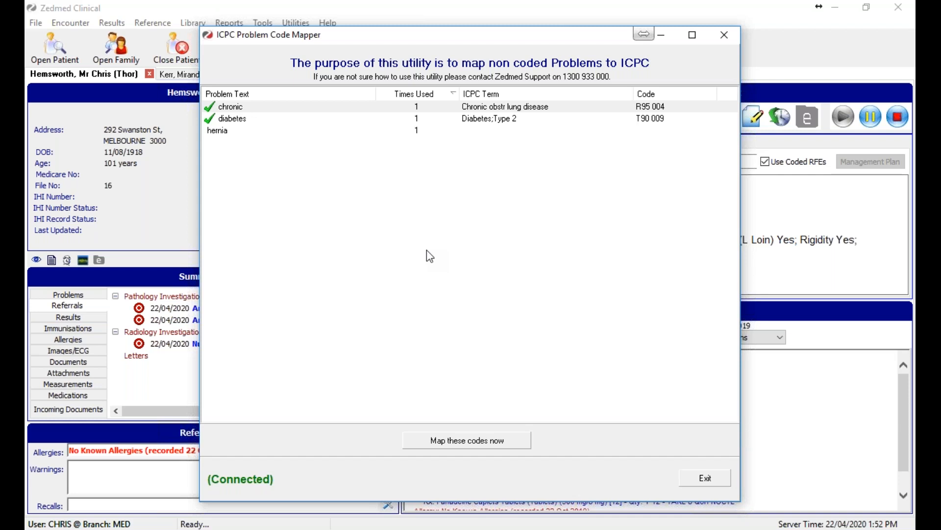
{"action": "left_click", "coordinate": [444, 435]}
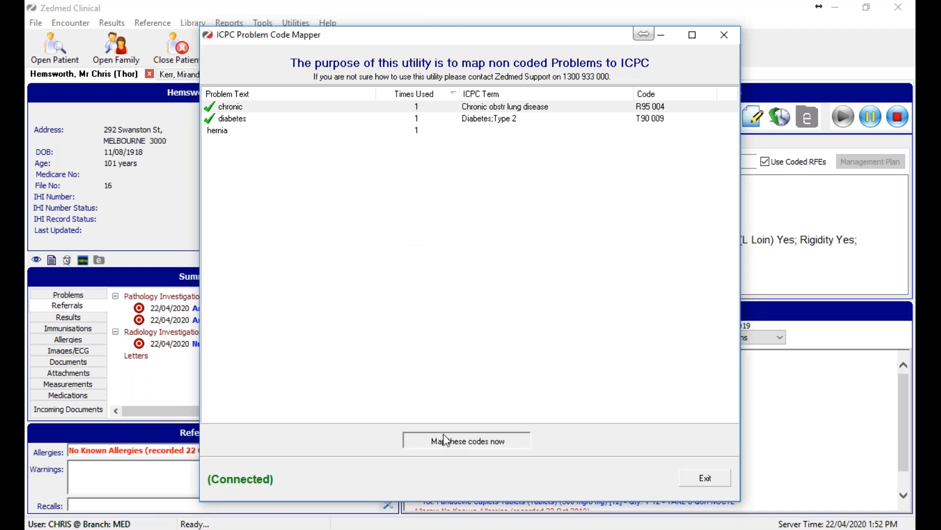
{"action": "left_click", "coordinate": [527, 291]}
{"action": "left_click", "coordinate": [559, 288]}
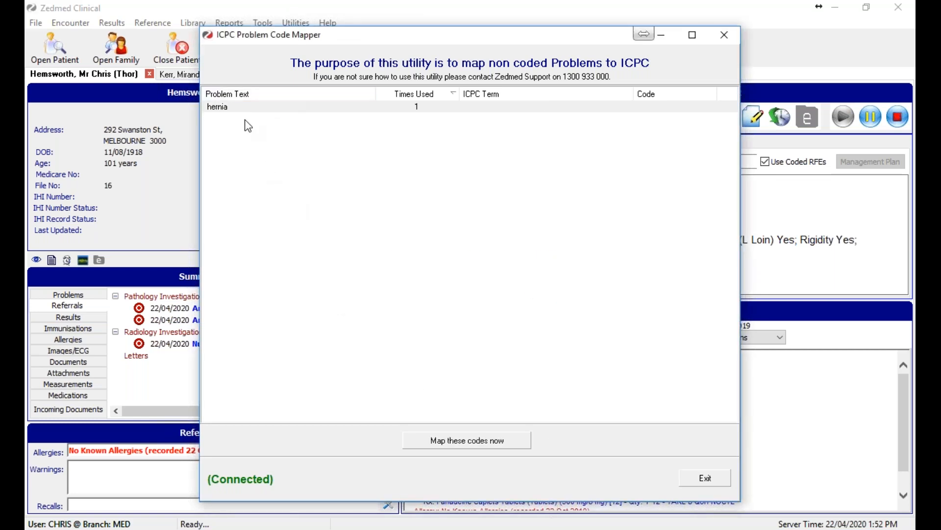
{"action": "left_click", "coordinate": [692, 472]}
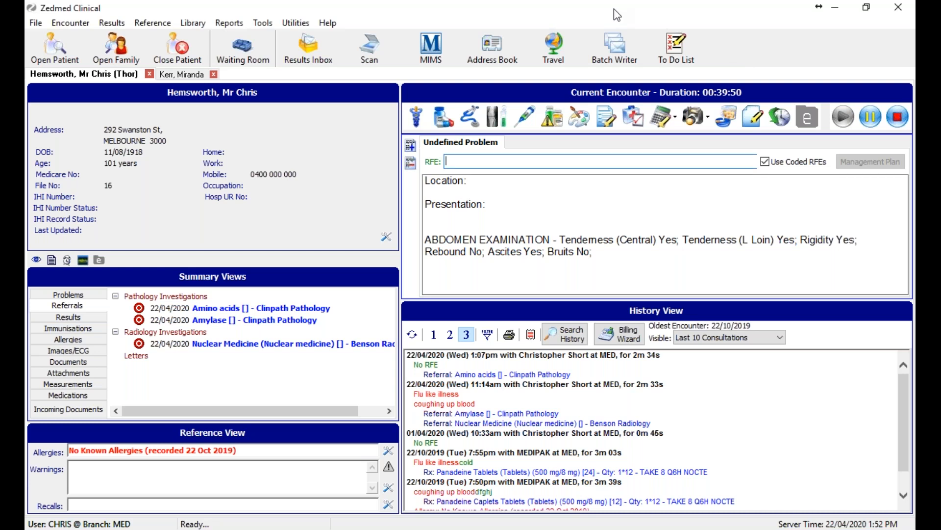
{"action": "mouse_move", "coordinate": [541, 529]}
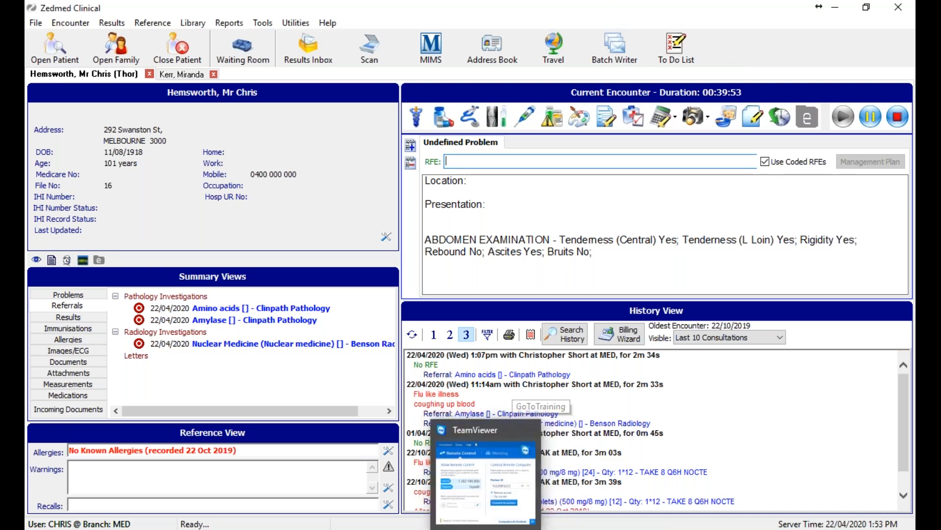
{"action": "left_click", "coordinate": [486, 528]}
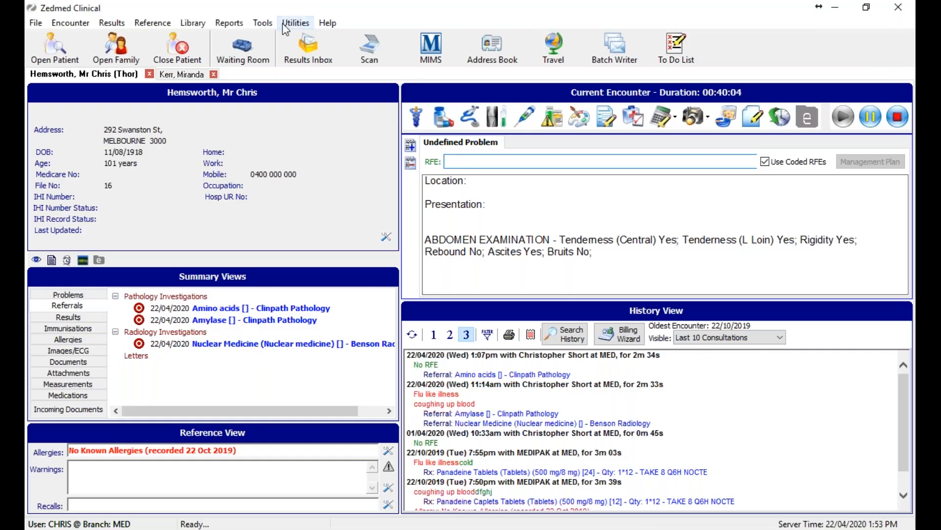
Step: Review the General settings in My Options and cancel without changing anything
{"action": "left_click", "coordinate": [265, 22]}
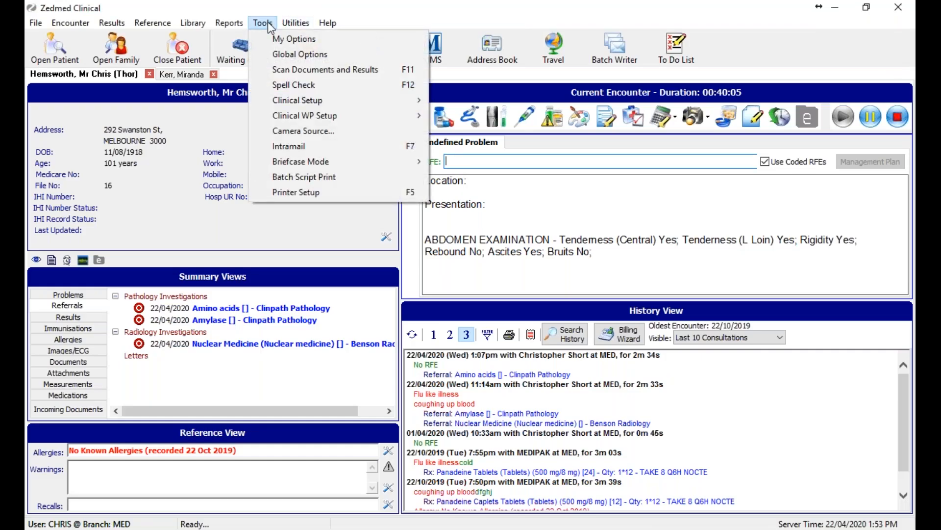
{"action": "left_click", "coordinate": [294, 38]}
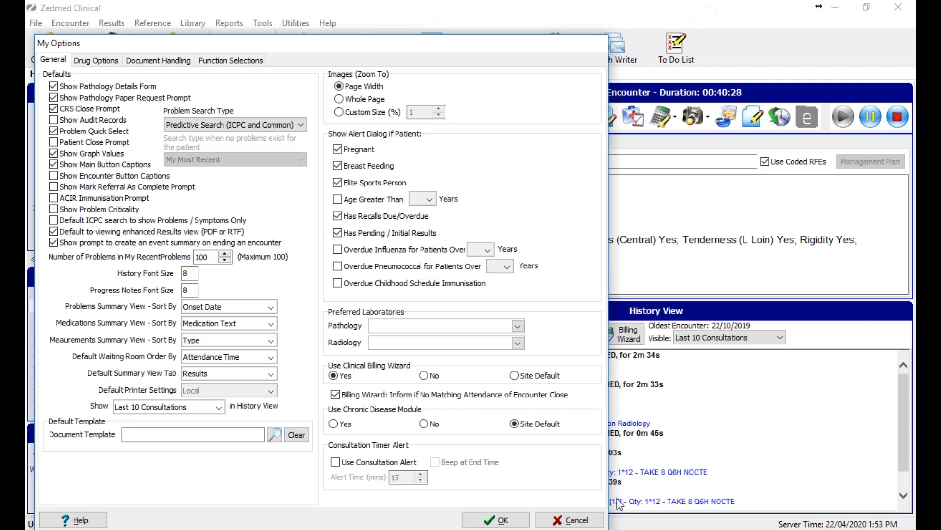
{"action": "left_click", "coordinate": [591, 525]}
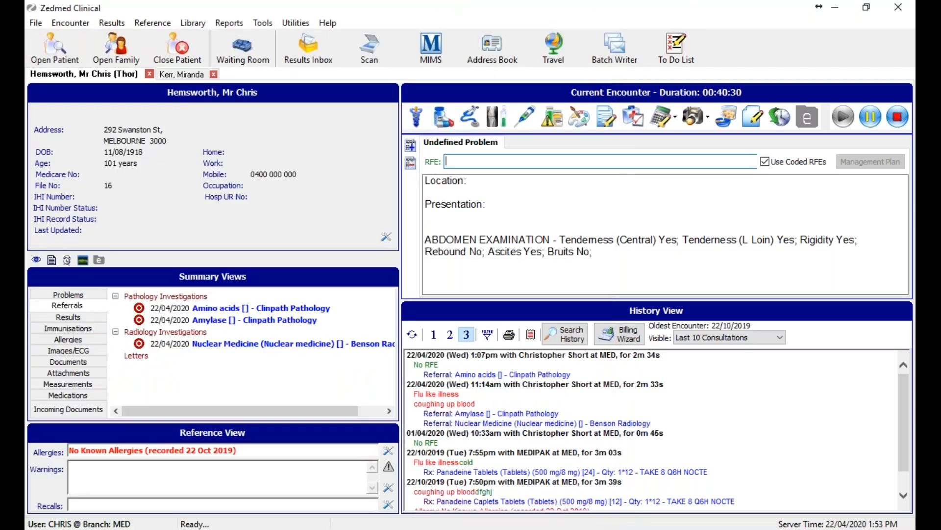
Step: Switch to the Lunch & Learn - Clinical Settings slide show in PowerPoint and advance to the Thank You slide
{"action": "mouse_move", "coordinate": [513, 528]}
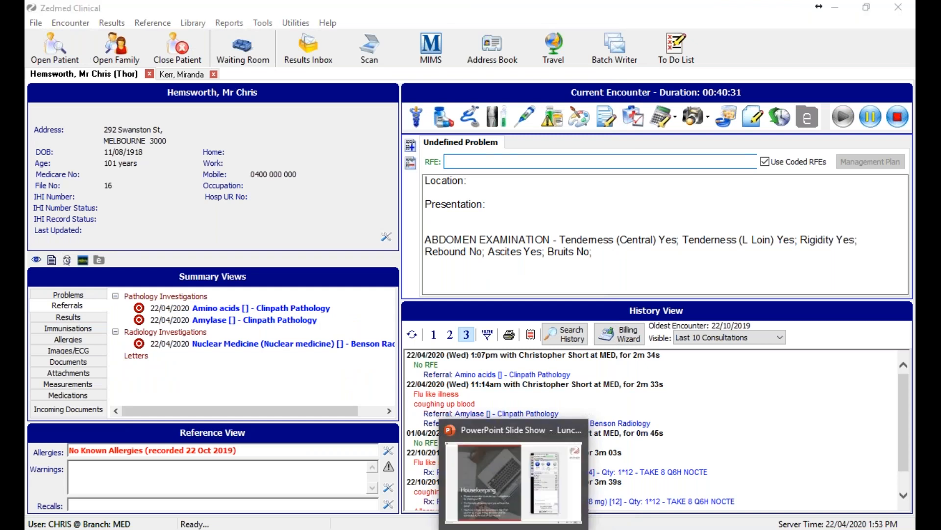
{"action": "left_click", "coordinate": [514, 528]}
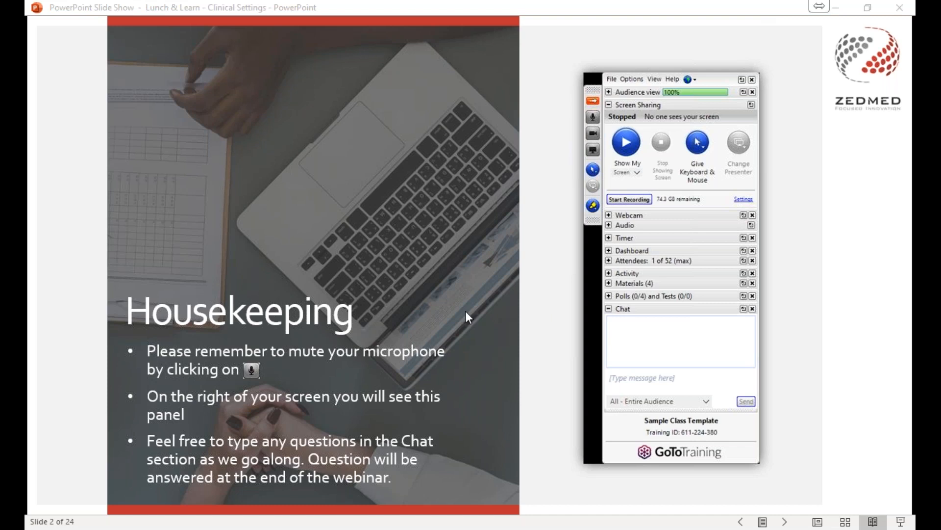
{"action": "key", "text": "Left"}
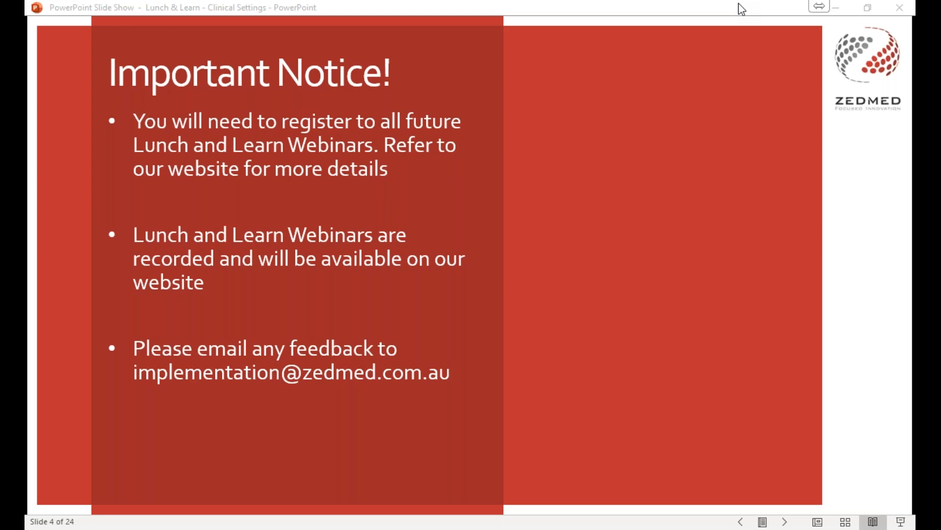
{"action": "left_click", "coordinate": [643, 184]}
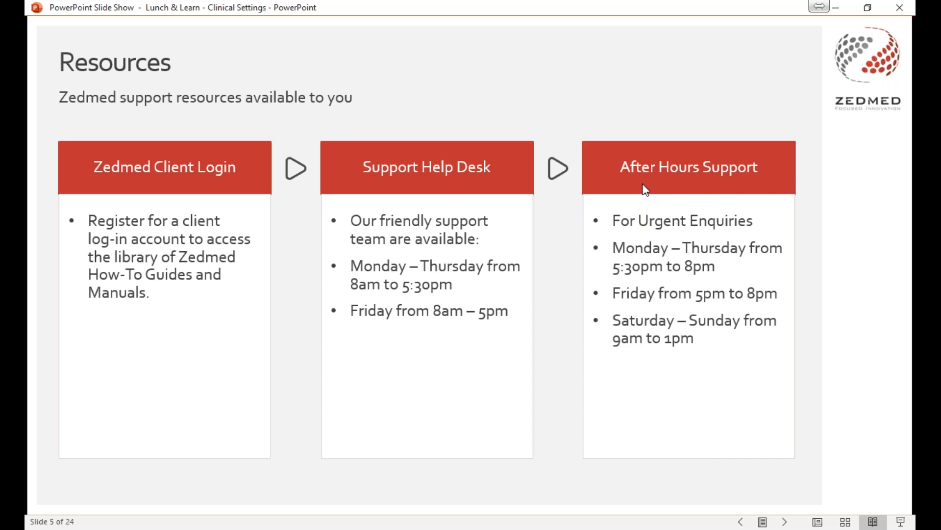
{"action": "key", "text": "Right"}
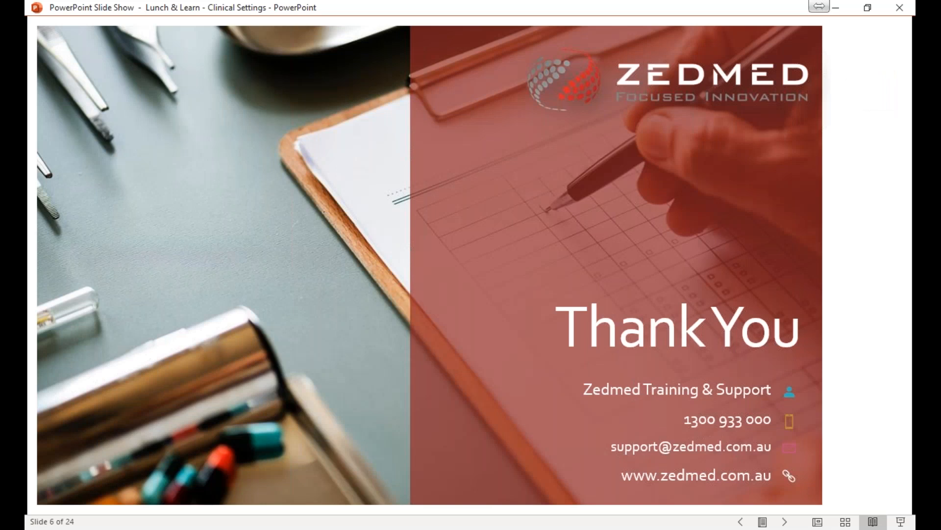